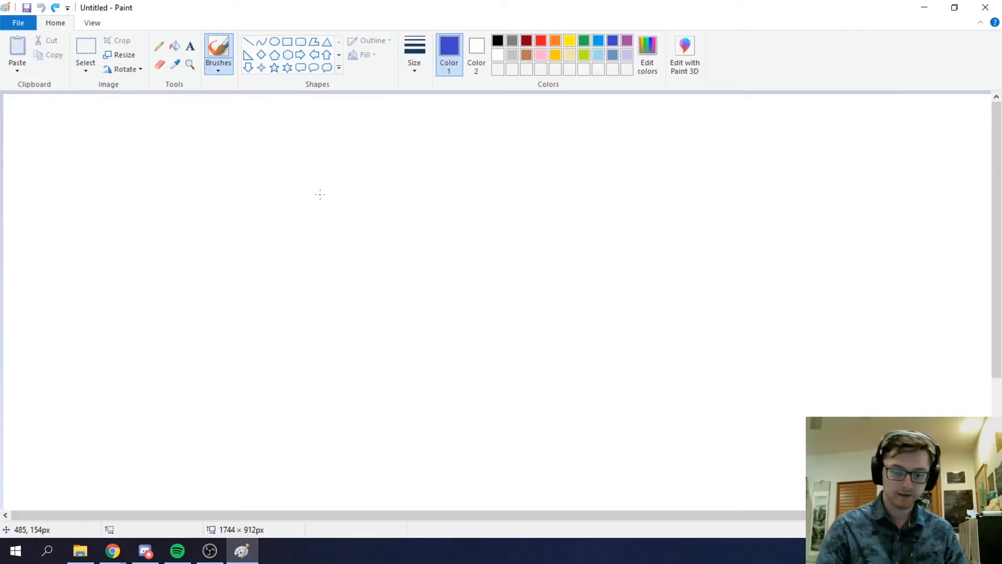
Draw a blue rectangle in the canvas's upper-left area with the handwritten label "Server" inside
left_click_drag(178, 117, 177, 168)
left_click_drag(181, 113, 285, 117)
mouse_move(181, 178)
left_mouse_down()
mouse_move(275, 181)
mouse_move(295, 119)
left_mouse_up()
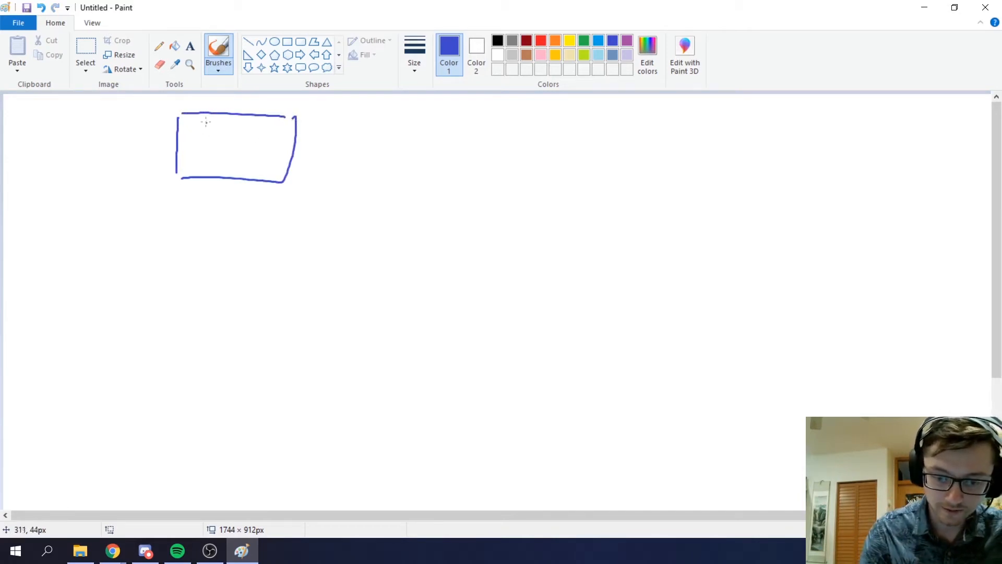
left_click_drag(206, 130, 191, 157)
left_click_drag(207, 148, 221, 152)
mouse_move(223, 143)
left_mouse_down()
mouse_move(223, 154)
mouse_move(230, 146)
left_mouse_up()
left_click_drag(235, 145, 264, 148)
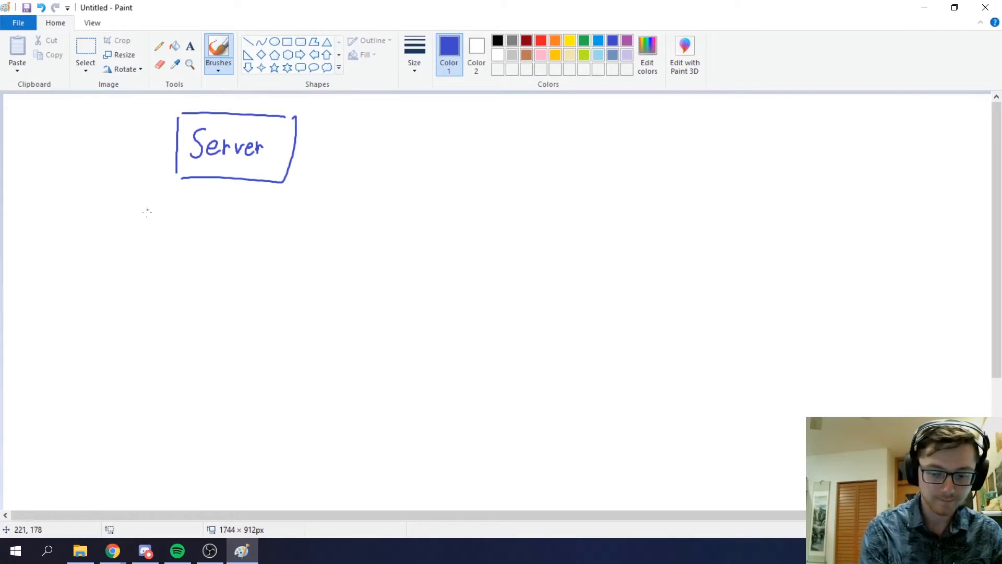
Draw three blue circles in a row below the Server box, labelled "Person 1", "Person 2" and "Person 3"
mouse_move(33, 344)
left_mouse_down()
mouse_move(32, 369)
mouse_move(35, 358)
mouse_move(70, 356)
mouse_move(50, 392)
mouse_move(61, 394)
left_mouse_up()
mouse_move(173, 342)
left_mouse_down()
mouse_move(173, 359)
mouse_move(215, 354)
mouse_move(205, 389)
left_mouse_up()
mouse_move(306, 340)
left_mouse_down()
mouse_move(305, 358)
mouse_move(322, 345)
left_mouse_up()
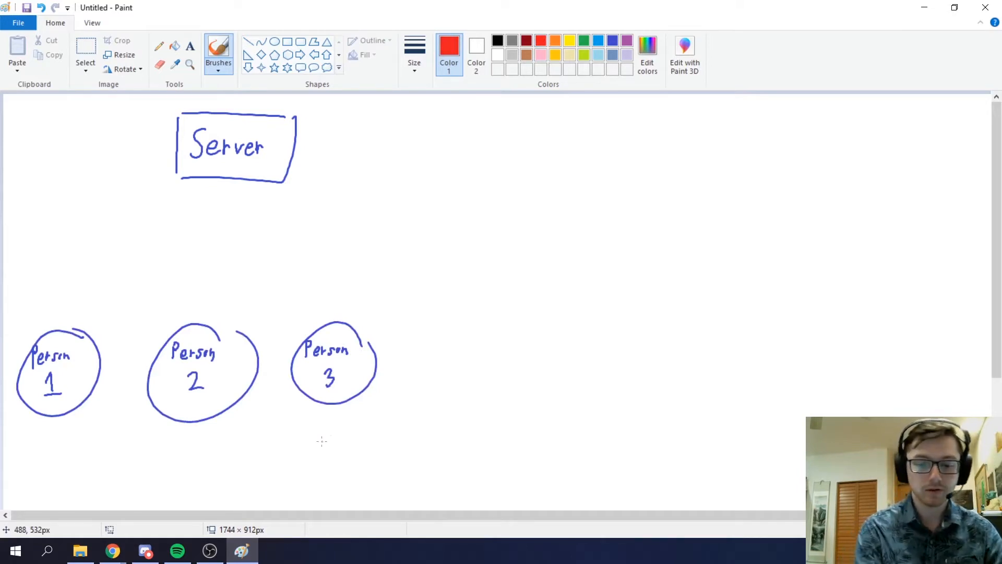
Draw three red arrows from the Server box down to the Person 1, Person 2 and Person 3 circles
mouse_move(172, 178)
left_mouse_down()
mouse_move(73, 320)
mouse_move(90, 296)
left_mouse_up()
left_click_drag(231, 186, 221, 309)
mouse_move(213, 295)
left_mouse_down()
mouse_move(221, 309)
mouse_move(231, 285)
left_mouse_up()
mouse_move(291, 184)
left_mouse_down()
mouse_move(328, 311)
mouse_move(340, 290)
left_mouse_up()
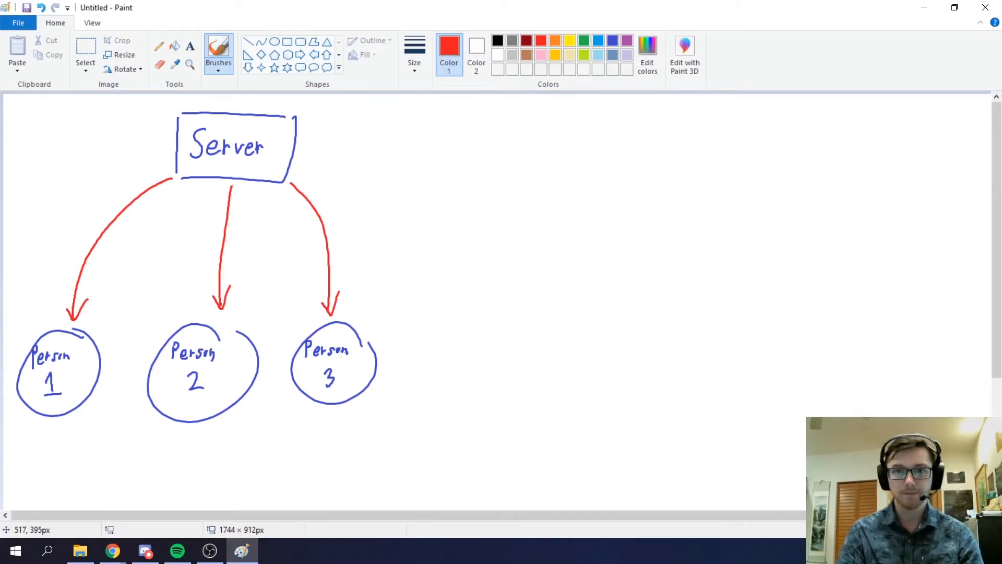
Draw red return arrows from each of the three Person circles back up to the Server box
mouse_move(56, 318)
left_mouse_down()
mouse_move(84, 225)
mouse_move(158, 165)
left_mouse_up()
mouse_move(141, 168)
left_mouse_down()
mouse_move(158, 165)
mouse_move(152, 176)
left_mouse_up()
left_click_drag(199, 313, 216, 201)
mouse_move(208, 216)
left_mouse_down()
mouse_move(219, 199)
mouse_move(222, 210)
left_mouse_up()
left_click_drag(311, 316, 294, 207)
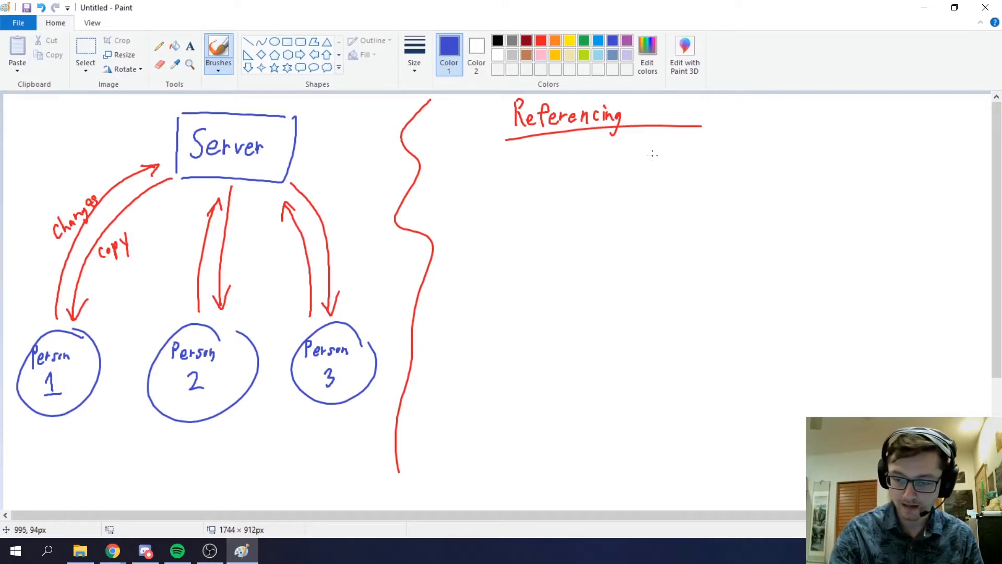
Draw a blue box labelled "3D Model" below the Referencing heading, with an arrow labelled "Import" pointing down-left from it
left_click_drag(679, 146, 678, 178)
mouse_move(681, 143)
left_mouse_down()
mouse_move(763, 143)
mouse_move(693, 180)
mouse_move(691, 168)
mouse_move(763, 166)
left_mouse_up()
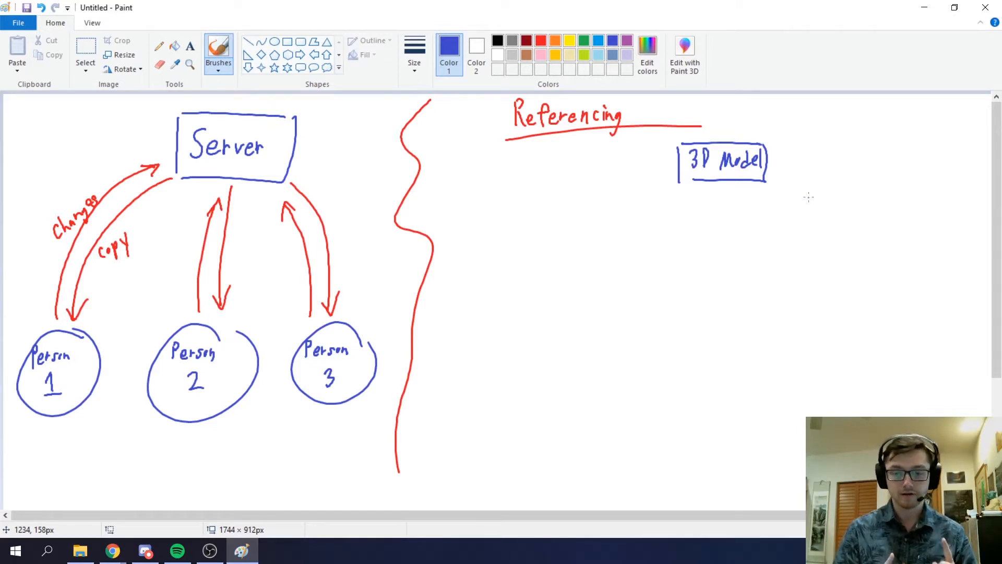
left_click_drag(667, 183, 568, 252)
left_click_drag(565, 240, 589, 248)
left_click_drag(581, 196, 584, 212)
left_click_drag(575, 195, 600, 199)
left_click_drag(601, 212, 612, 192)
left_click_drag(606, 199, 624, 181)
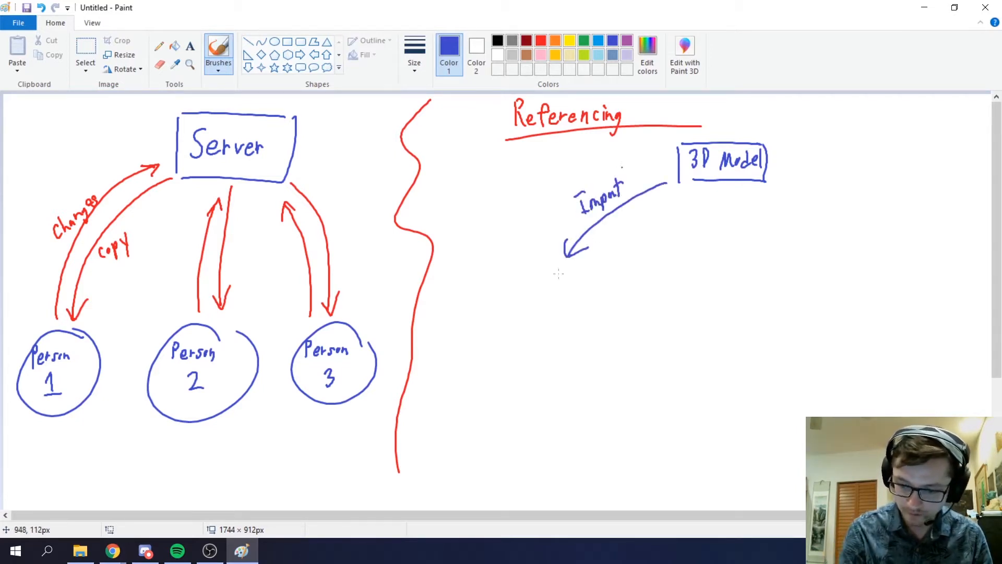
Draw a blue box labelled "Shot w/3D" at the tip of the Import arrow
mouse_move(511, 270)
left_mouse_down()
mouse_move(506, 332)
mouse_move(639, 267)
left_mouse_up()
mouse_move(511, 333)
left_mouse_down()
mouse_move(625, 284)
mouse_move(625, 272)
left_mouse_up()
left_click_drag(537, 288, 524, 311)
mouse_move(539, 286)
left_mouse_down()
mouse_move(540, 310)
mouse_move(553, 311)
left_mouse_up()
left_click(546, 307)
left_click_drag(560, 286, 558, 310)
mouse_move(551, 296)
left_mouse_down()
mouse_move(590, 295)
mouse_move(586, 312)
mouse_move(610, 310)
left_mouse_up()
left_click_drag(611, 288, 612, 309)
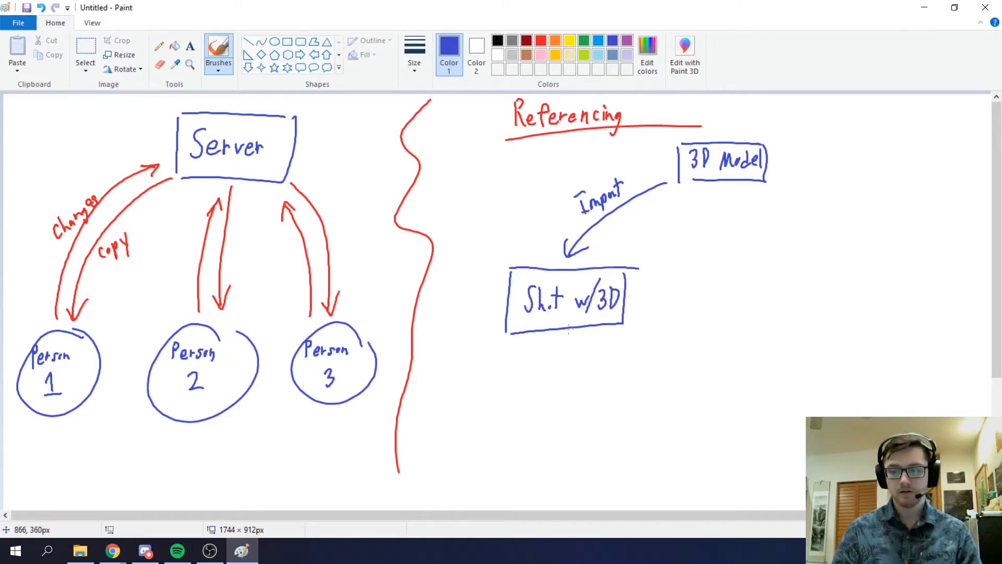
Cross out the 3D Model and Shot w/3D boxes with large X marks, and undo those marks
left_click_drag(669, 140, 804, 187)
left_click_drag(774, 129, 659, 184)
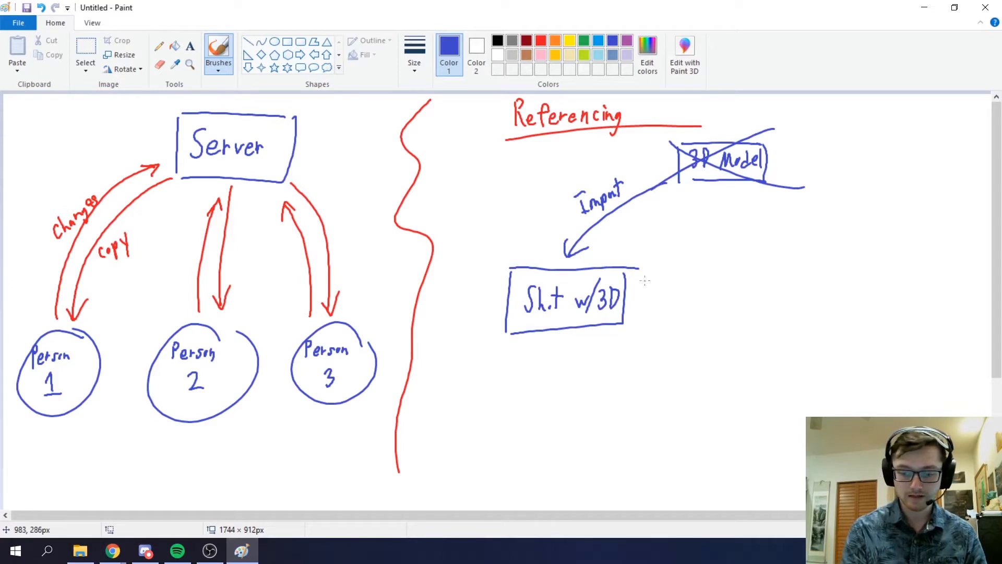
mouse_move(626, 258)
left_mouse_down()
mouse_move(656, 289)
mouse_move(480, 350)
left_mouse_up()
mouse_move(604, 340)
left_mouse_down()
mouse_move(679, 266)
mouse_move(548, 243)
left_mouse_up()
left_click(42, 8)
left_click(42, 9)
left_click(42, 9)
left_click(42, 8)
left_click(42, 8)
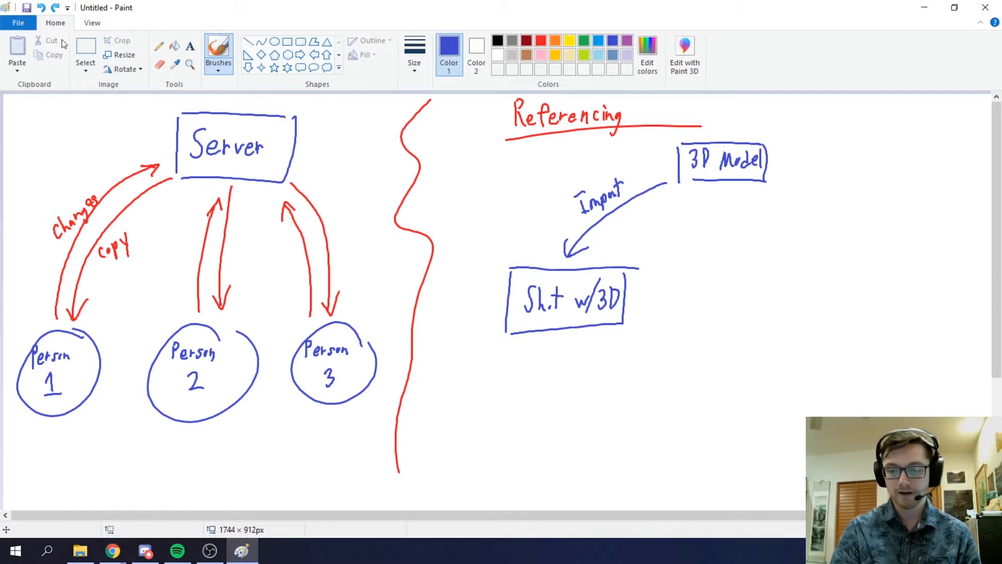
Draw an arrow labelled "Ref" down from the 3D Model box to a new box labelled "Shot"
mouse_move(735, 191)
left_mouse_down()
mouse_move(736, 253)
mouse_move(748, 224)
mouse_move(767, 222)
left_mouse_up()
mouse_move(774, 203)
left_mouse_down()
mouse_move(772, 224)
mouse_move(782, 205)
left_mouse_up()
mouse_move(694, 278)
left_mouse_down()
mouse_move(695, 323)
mouse_move(807, 264)
left_mouse_up()
left_click_drag(698, 326, 807, 265)
left_click_drag(724, 284, 711, 307)
mouse_move(723, 284)
left_mouse_down()
mouse_move(732, 308)
mouse_move(730, 299)
left_mouse_up()
left_click_drag(747, 283, 748, 308)
left_click_drag(741, 289, 756, 286)
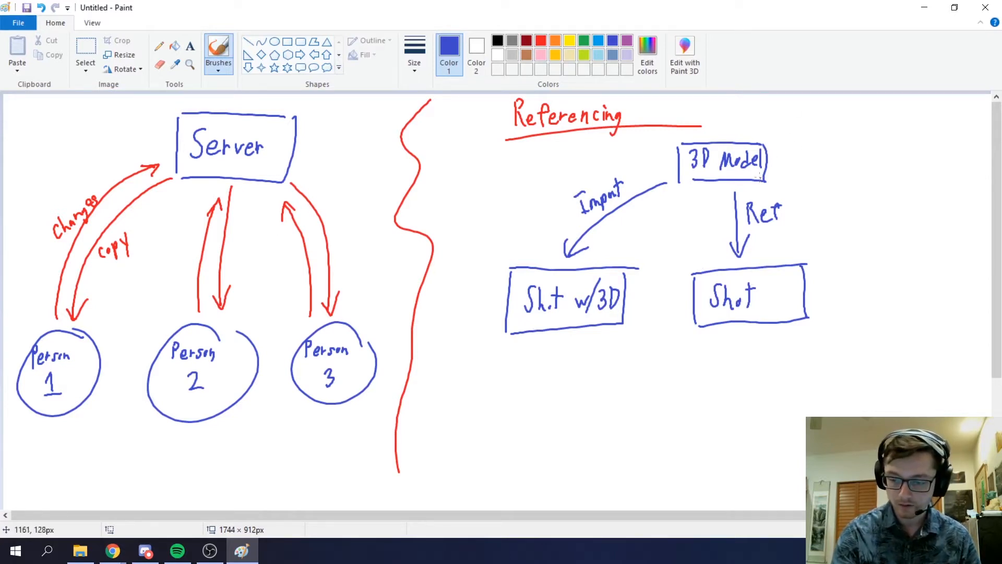
Write "# 2" under the word Model inside the 3D Model box
left_click_drag(729, 168, 727, 179)
left_click_drag(724, 174, 755, 177)
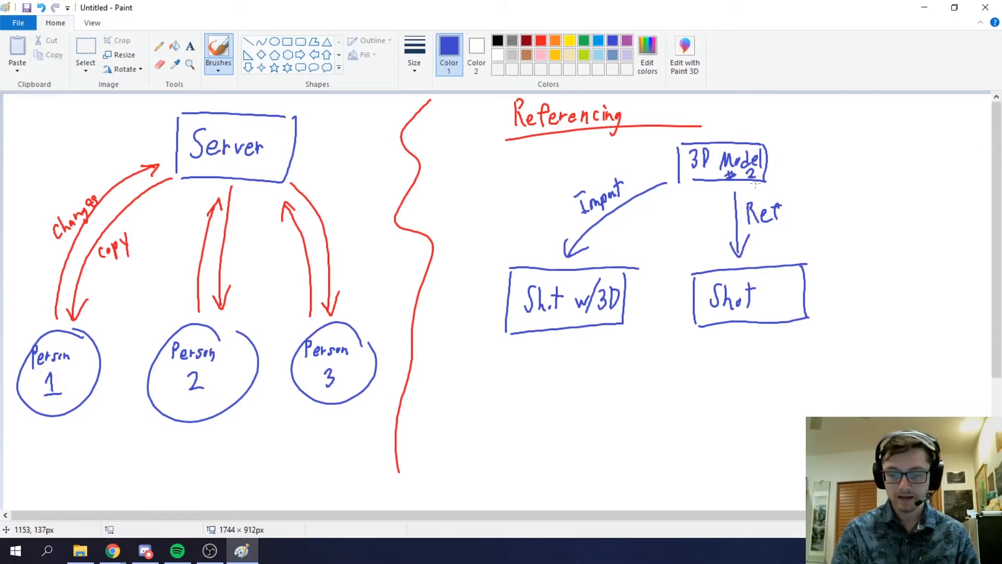
mouse_move(624, 271)
left_mouse_down()
mouse_move(582, 327)
mouse_move(609, 261)
mouse_move(587, 329)
left_mouse_up()
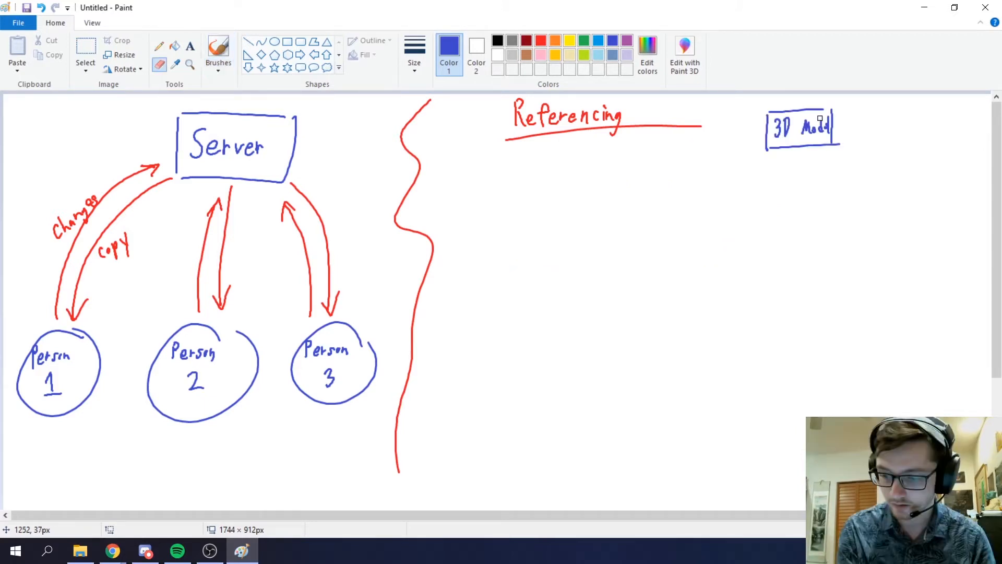
Erase the word "Model" in the 3D Model box and handwrite "Rig" in its place with the blue brush
mouse_move(804, 124)
left_mouse_down()
mouse_move(830, 122)
mouse_move(827, 133)
mouse_move(846, 114)
mouse_move(804, 137)
mouse_move(822, 146)
left_mouse_up()
left_click(218, 49)
mouse_move(832, 111)
left_mouse_down()
mouse_move(834, 142)
mouse_move(832, 108)
left_mouse_up()
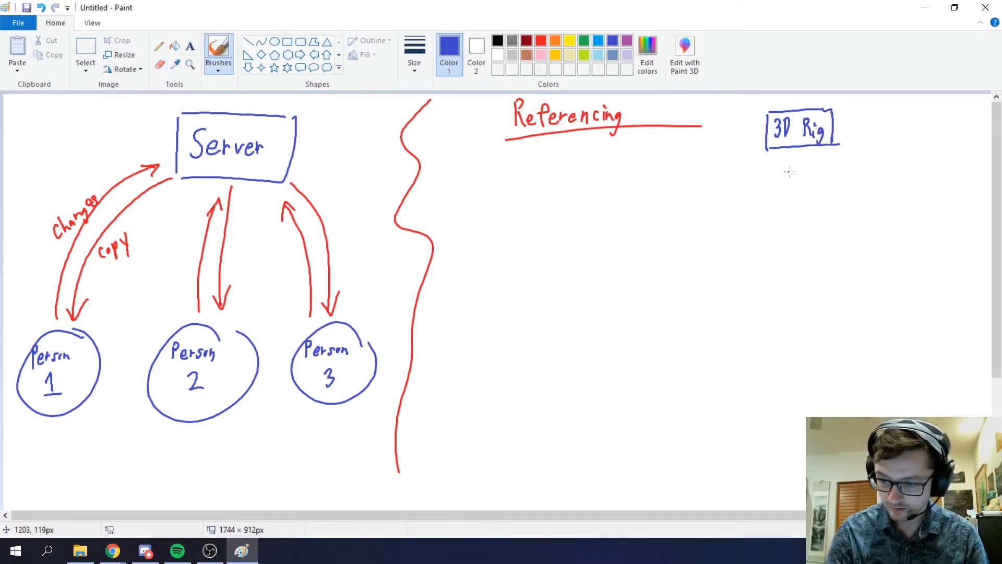
Draw a blue arrow down from the 3D Rig box to a new box labelled "Shot Anim"
left_click_drag(786, 157, 785, 203)
mouse_move(777, 187)
left_mouse_down()
mouse_move(784, 205)
mouse_move(846, 209)
left_mouse_up()
mouse_move(762, 216)
left_mouse_down()
mouse_move(757, 272)
mouse_move(865, 256)
left_mouse_up()
left_click_drag(852, 219, 857, 256)
mouse_move(779, 227)
left_mouse_down()
mouse_move(771, 253)
mouse_move(800, 249)
left_mouse_up()
left_click_drag(805, 226, 805, 250)
mouse_move(798, 233)
left_mouse_down()
mouse_move(812, 231)
mouse_move(834, 248)
mouse_move(834, 239)
left_mouse_up()
left_click_drag(836, 250, 855, 245)
Draw a blue arrow down from the Shot Anim box to a new box labelled "Lighting"
mouse_move(783, 273)
left_mouse_down()
mouse_move(782, 319)
mouse_move(789, 297)
left_mouse_up()
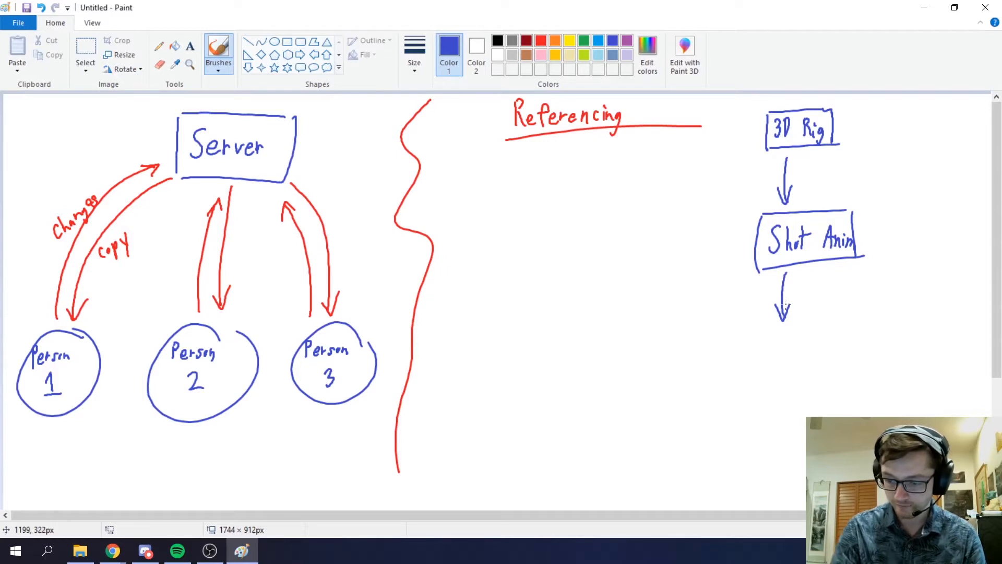
mouse_move(759, 338)
left_mouse_down()
mouse_move(759, 361)
mouse_move(767, 360)
left_mouse_up()
mouse_move(772, 351)
left_mouse_down()
mouse_move(779, 375)
mouse_move(794, 361)
left_mouse_up()
mouse_move(800, 339)
left_mouse_down()
mouse_move(796, 354)
mouse_move(808, 360)
left_mouse_up()
left_click_drag(807, 341, 819, 368)
mouse_move(754, 326)
left_mouse_down()
mouse_move(862, 333)
mouse_move(748, 386)
mouse_move(862, 379)
left_mouse_up()
left_click_drag(861, 329, 850, 380)
Draw a blue arrow down from the Lighting box to a new box labelled "VFX"
left_click_drag(786, 391, 785, 420)
mouse_move(780, 408)
left_mouse_down()
mouse_move(786, 420)
mouse_move(794, 408)
left_mouse_up()
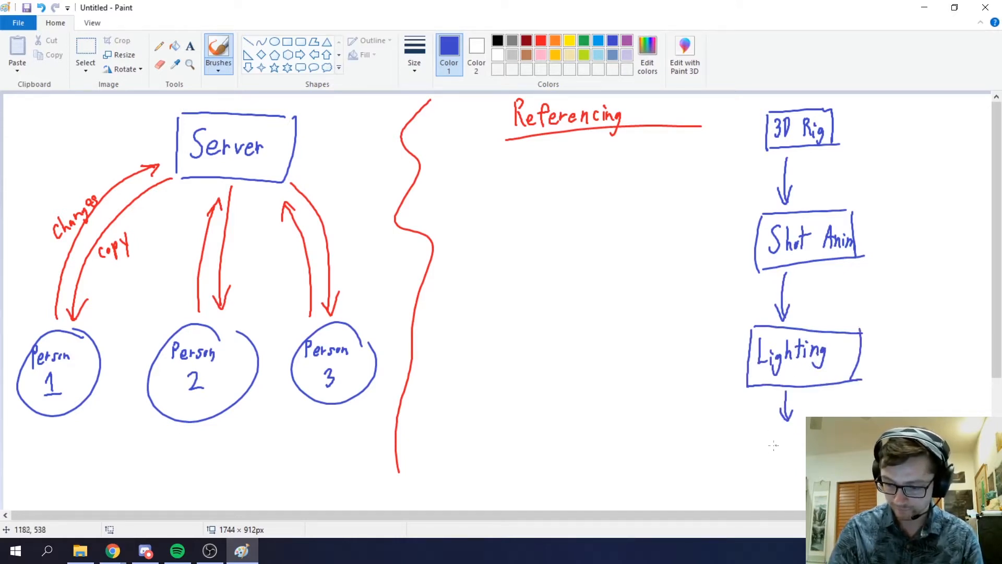
mouse_move(762, 441)
left_mouse_down()
mouse_move(781, 440)
mouse_move(781, 470)
left_mouse_up()
mouse_move(782, 439)
left_mouse_down()
mouse_move(795, 438)
mouse_move(794, 449)
left_mouse_up()
mouse_move(800, 434)
left_mouse_down()
mouse_move(808, 458)
mouse_move(748, 482)
mouse_move(806, 476)
left_mouse_up()
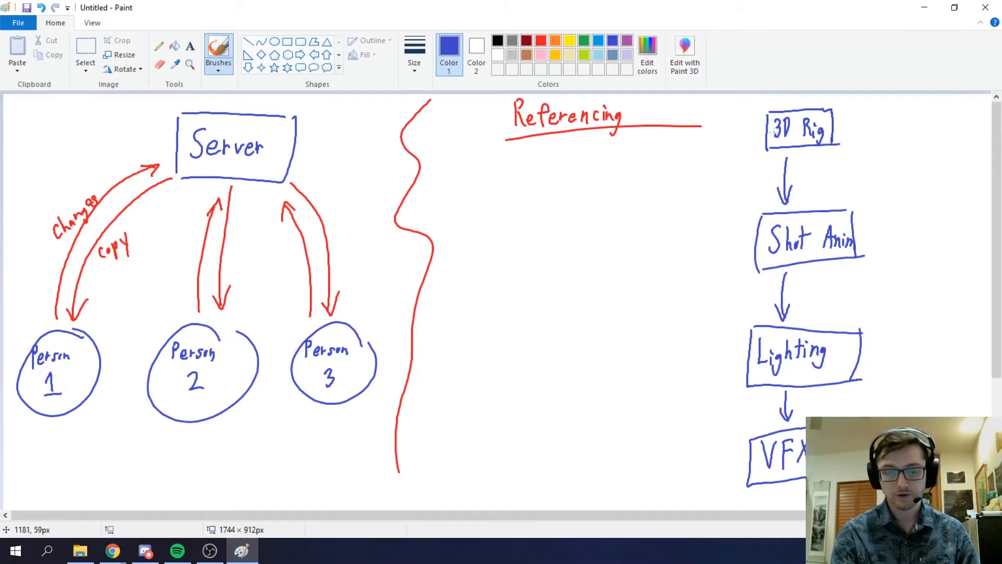
Mark the 3D Rig and Shot Anim boxes with red dots beside them, and erase the dots
left_click(843, 125)
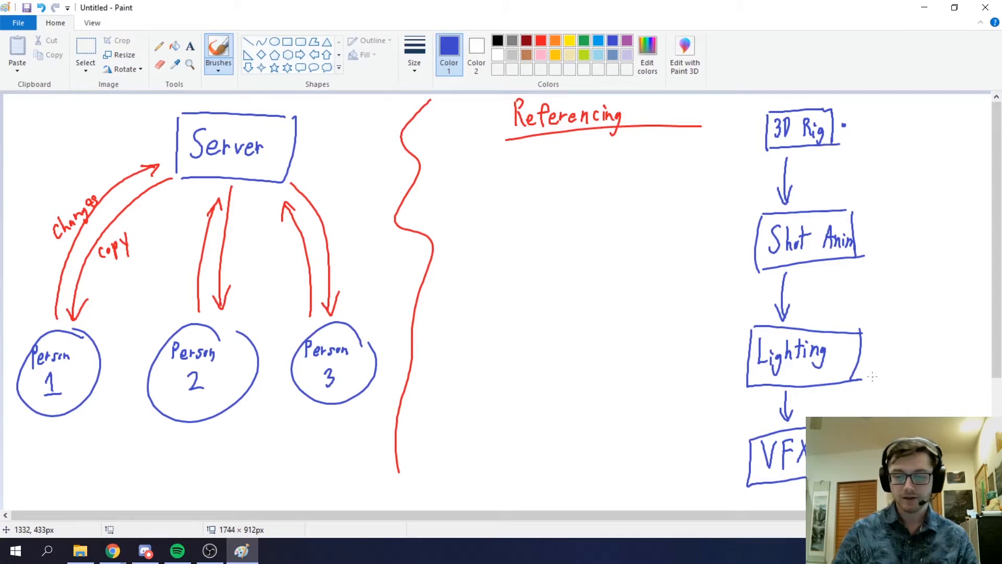
left_click(542, 41)
left_click(845, 125)
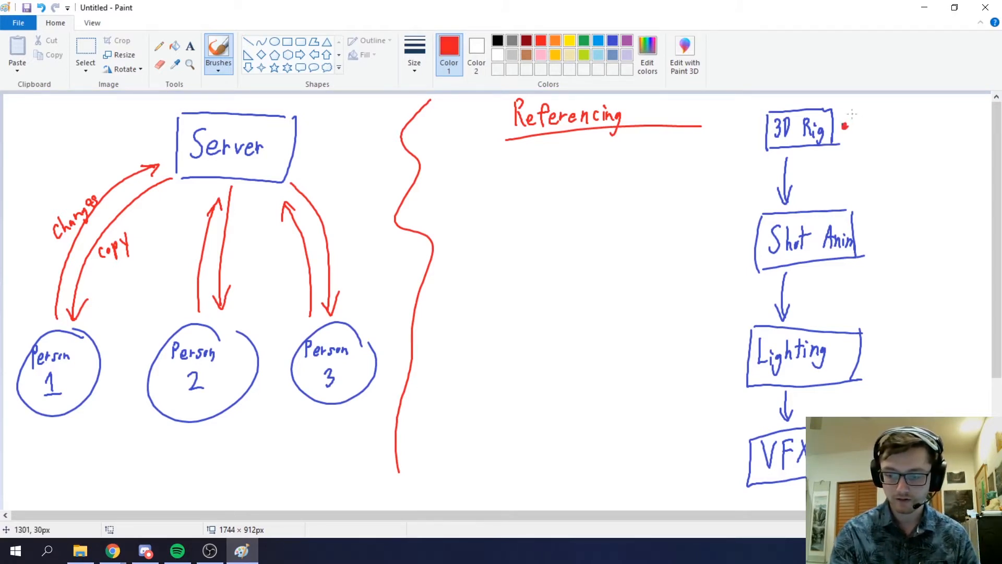
left_click(869, 235)
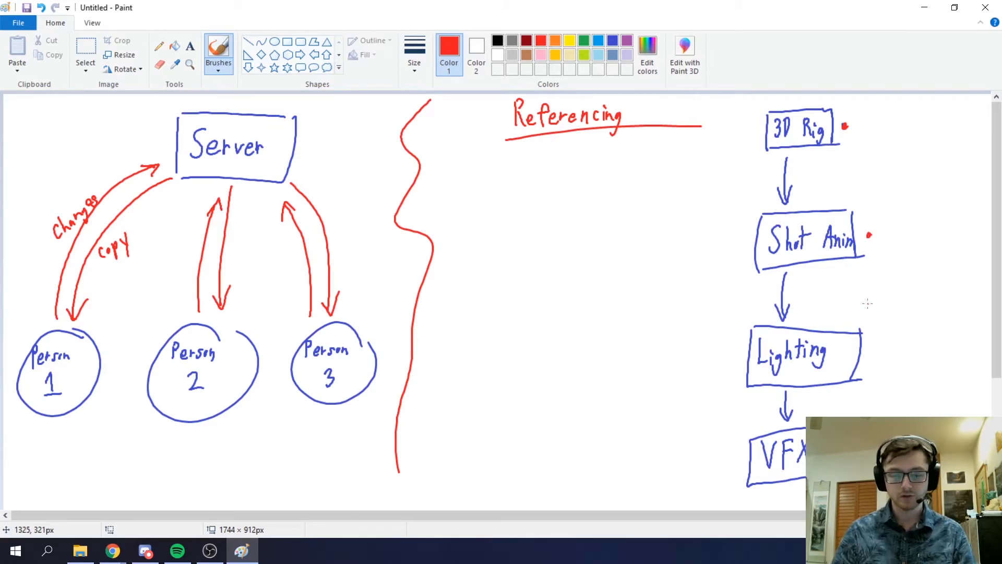
left_click(161, 66)
left_click_drag(868, 235, 874, 239)
left_click_drag(846, 120, 848, 125)
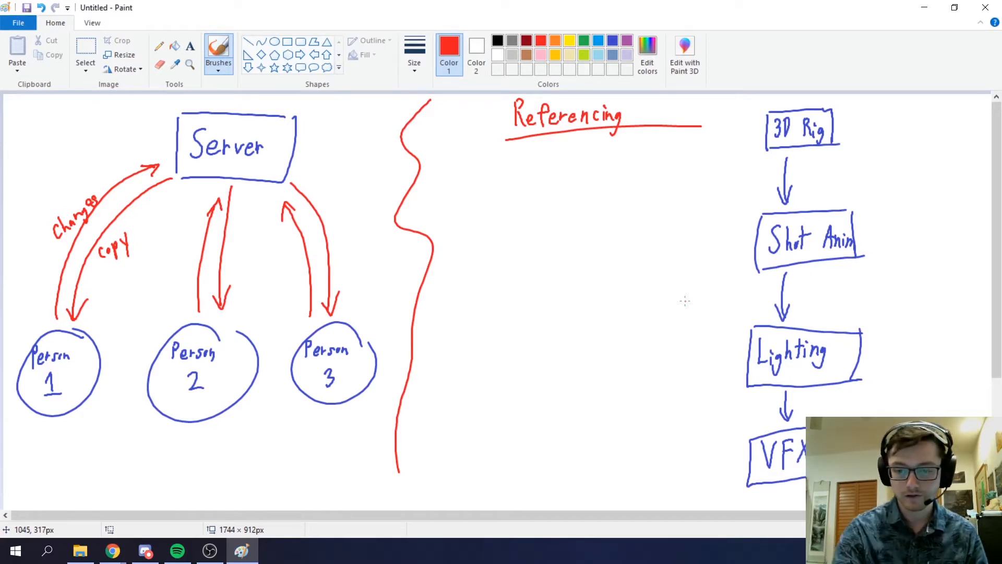
In blue, mark a spot on the Server box's right edge and draw a box labelled "Working" below the Referencing heading
left_click(612, 41)
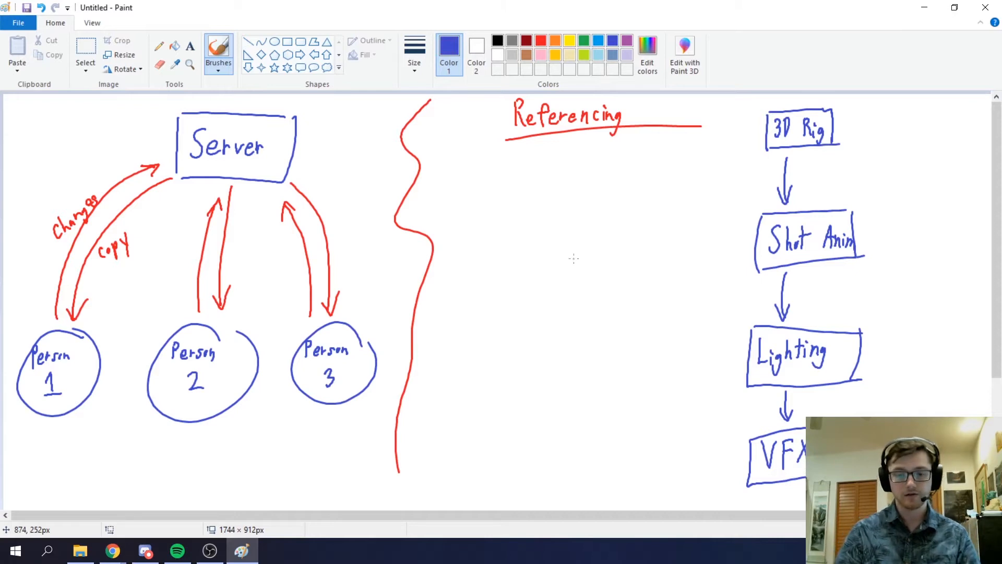
left_click_drag(295, 143, 294, 152)
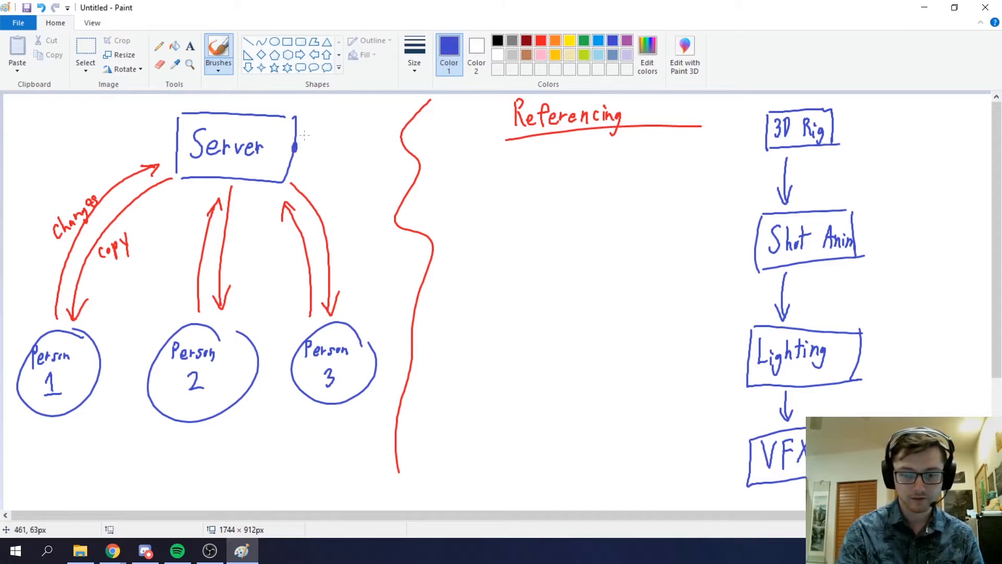
mouse_move(453, 164)
left_mouse_down()
mouse_move(457, 215)
mouse_move(519, 158)
left_mouse_up()
mouse_move(456, 216)
left_mouse_down()
mouse_move(523, 160)
mouse_move(498, 160)
mouse_move(481, 178)
mouse_move(514, 188)
mouse_move(512, 208)
left_mouse_up()
Draw a blue box labelled "REF" to the right of the Working box
left_click_drag(578, 163, 582, 206)
left_click_drag(581, 160, 653, 157)
left_click_drag(582, 211, 658, 157)
mouse_move(599, 167)
left_mouse_down()
mouse_move(600, 198)
mouse_move(613, 199)
left_mouse_up()
mouse_move(613, 168)
left_mouse_down()
mouse_move(630, 167)
mouse_move(630, 182)
left_mouse_up()
left_click_drag(617, 197, 638, 197)
left_click_drag(643, 164, 651, 162)
left_click_drag(639, 179, 647, 178)
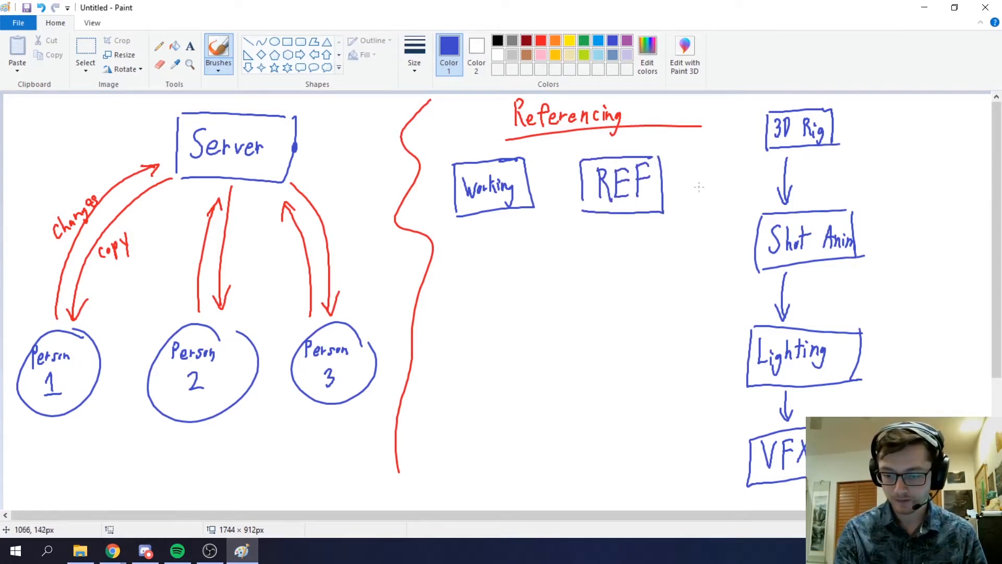
Draw red arrows from the REF box to the 3D Rig, Shot Anim, Lighting and VFX boxes
mouse_move(676, 175)
left_mouse_down()
mouse_move(767, 130)
mouse_move(751, 153)
mouse_move(754, 222)
left_mouse_up()
left_click_drag(734, 230, 755, 228)
left_click_drag(673, 180, 744, 329)
left_click_drag(729, 316, 745, 330)
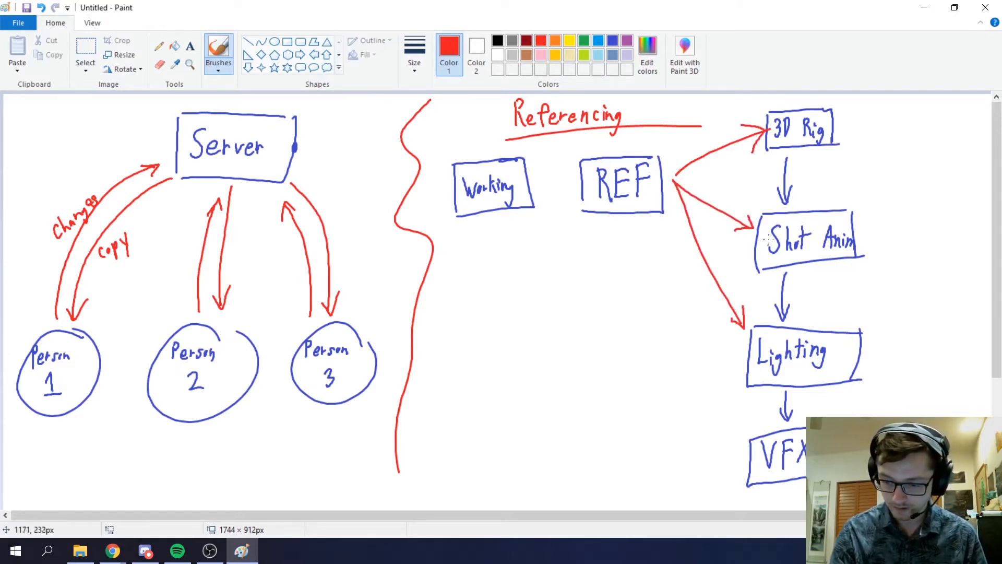
left_click_drag(673, 185, 743, 444)
left_click_drag(727, 440, 743, 445)
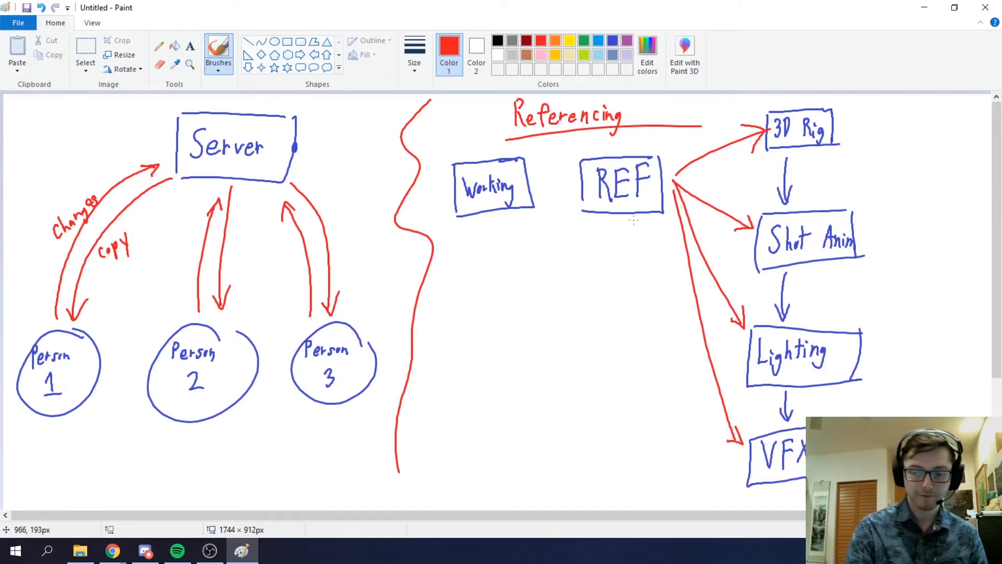
Handwrite "Box_REF" in red below the REF box
mouse_move(580, 240)
left_mouse_down()
mouse_move(582, 266)
mouse_move(593, 256)
left_mouse_up()
left_click_drag(596, 252, 603, 267)
mouse_move(604, 252)
left_mouse_down()
mouse_move(596, 266)
mouse_move(630, 271)
mouse_move(641, 251)
mouse_move(642, 271)
mouse_move(653, 247)
left_mouse_up()
left_click_drag(645, 256, 656, 266)
mouse_move(659, 245)
left_mouse_down()
mouse_move(658, 269)
mouse_move(668, 244)
left_mouse_up()
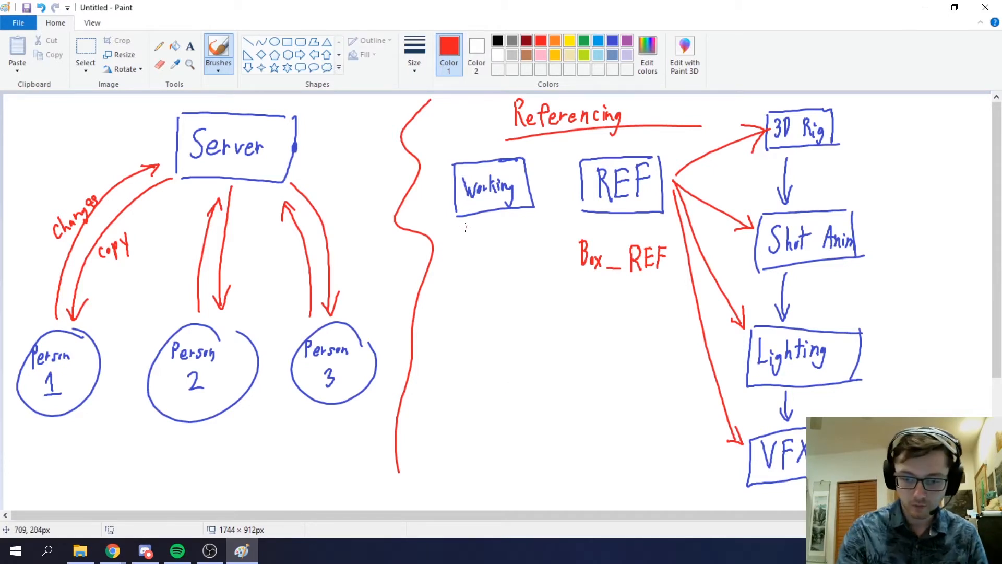
Handwrite the file names "Box_v01" and "Box_v02" in red below the Working box
left_click_drag(459, 225, 462, 244)
left_click_drag(472, 233, 480, 244)
mouse_move(479, 234)
left_mouse_down()
mouse_move(473, 243)
mouse_move(512, 222)
mouse_move(526, 239)
left_mouse_up()
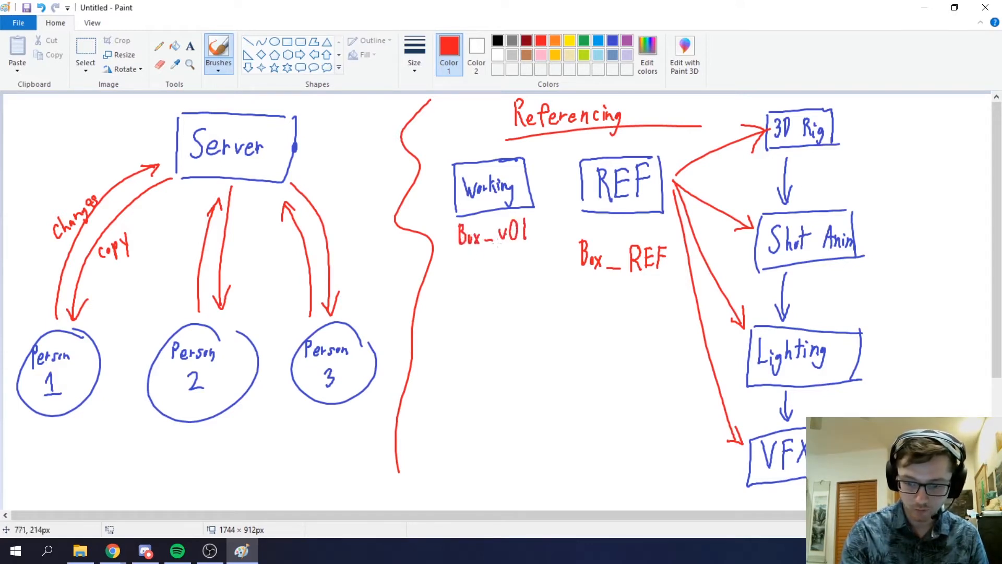
left_click_drag(463, 257, 464, 282)
left_click_drag(465, 257, 466, 282)
left_click_drag(477, 269, 487, 282)
mouse_move(487, 269)
left_mouse_down()
mouse_move(479, 281)
mouse_move(520, 257)
mouse_move(533, 273)
left_mouse_up()
Add "Box_tex" and "Box_rig" in red to the list of names under the Working box
mouse_move(462, 296)
left_mouse_down()
mouse_move(462, 314)
mouse_move(510, 315)
left_mouse_up()
left_click(477, 311)
mouse_move(515, 294)
left_mouse_down()
mouse_move(515, 314)
mouse_move(522, 307)
left_mouse_up()
left_click_drag(522, 310, 538, 316)
left_click_drag(538, 303, 527, 317)
mouse_move(462, 330)
left_mouse_down()
mouse_move(463, 355)
mouse_move(524, 340)
mouse_move(526, 350)
left_mouse_up()
left_click(476, 345)
left_click_drag(528, 340, 531, 365)
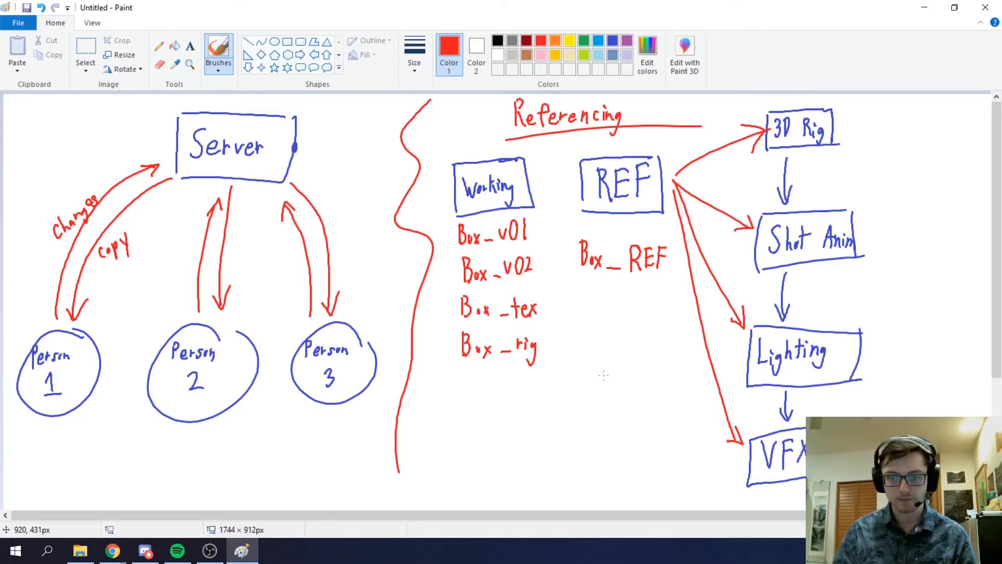
Circle Box_REF in red, and circle Box_rig in blue with a blue arrow leading to Box_REF
mouse_move(674, 233)
left_mouse_down()
mouse_move(625, 214)
mouse_move(572, 228)
left_mouse_up()
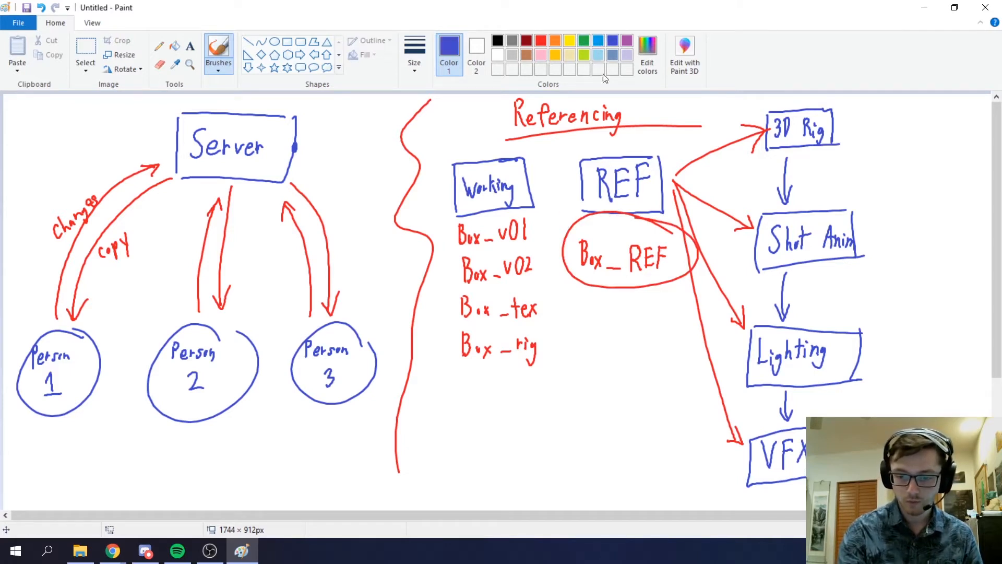
mouse_move(540, 327)
left_mouse_down()
mouse_move(565, 281)
mouse_move(578, 283)
left_mouse_up()
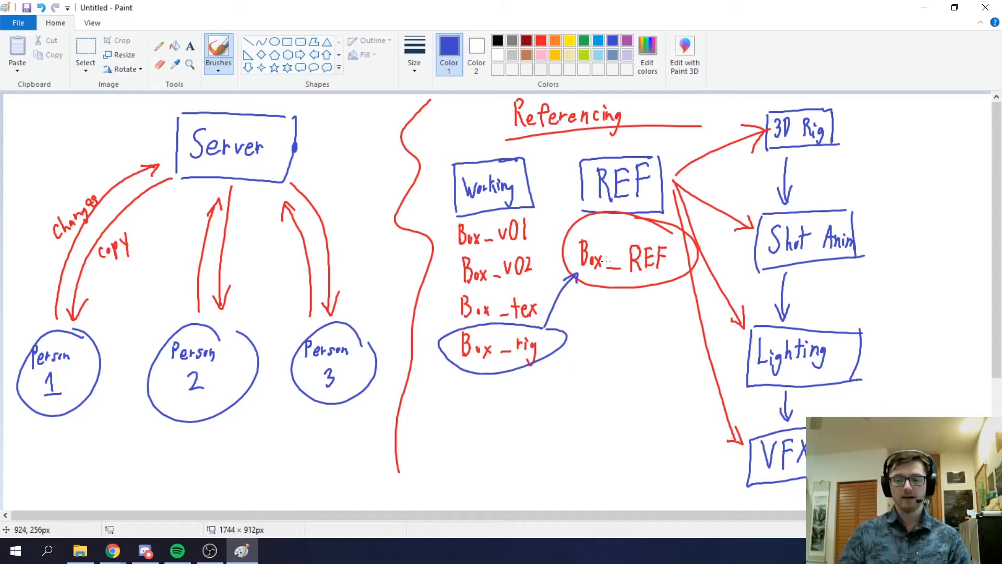
Place small blue dots to the right of the 3D Rig, Shot Anim and Lighting boxes
left_click(864, 127)
left_click(872, 242)
left_click(868, 351)
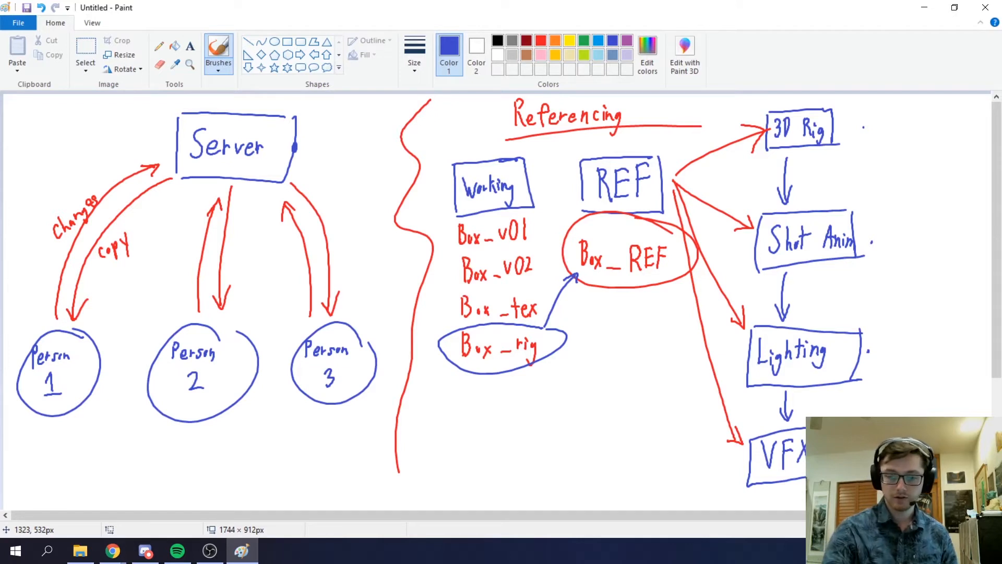
Add several more red circles around Box_REF and put a red dot beside Box_rig
left_click(541, 41)
mouse_move(637, 218)
left_mouse_down()
mouse_move(679, 251)
mouse_move(599, 225)
left_mouse_up()
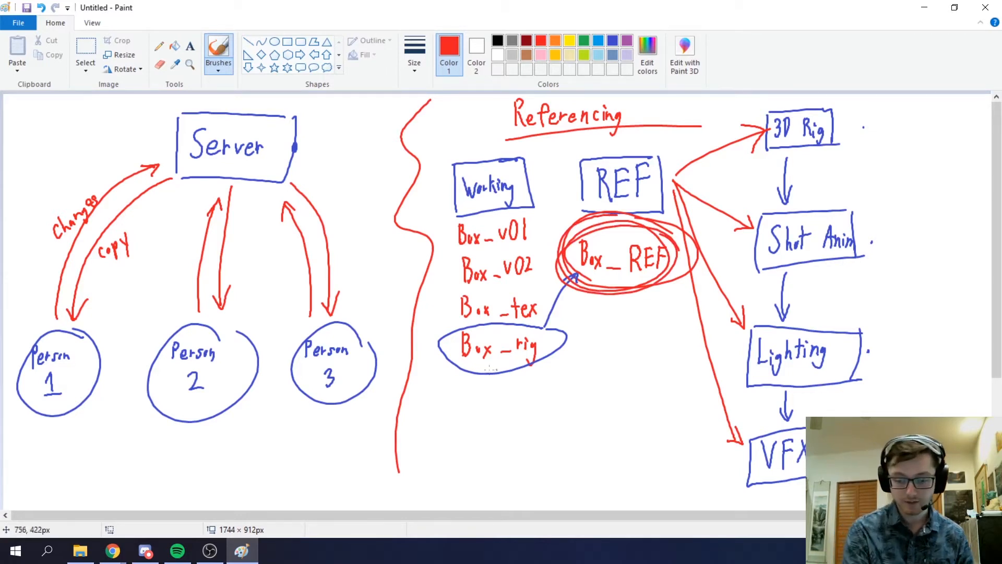
left_click(450, 347)
Sketch a rough broken red outline around the Working box and its list of file names
mouse_move(532, 152)
left_mouse_down()
mouse_move(522, 143)
mouse_move(439, 371)
mouse_move(553, 370)
left_mouse_up()
left_click_drag(562, 190, 560, 180)
left_click(551, 157)
left_click_drag(536, 150, 514, 137)
left_click_drag(514, 139, 530, 160)
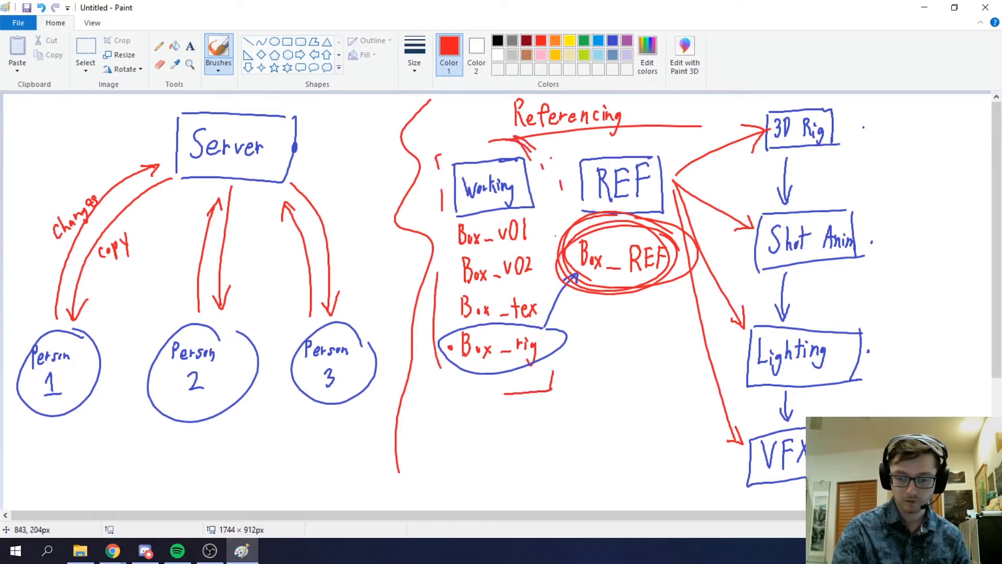
left_click_drag(568, 293, 568, 304)
left_click_drag(569, 346, 570, 386)
left_click_drag(547, 178, 566, 364)
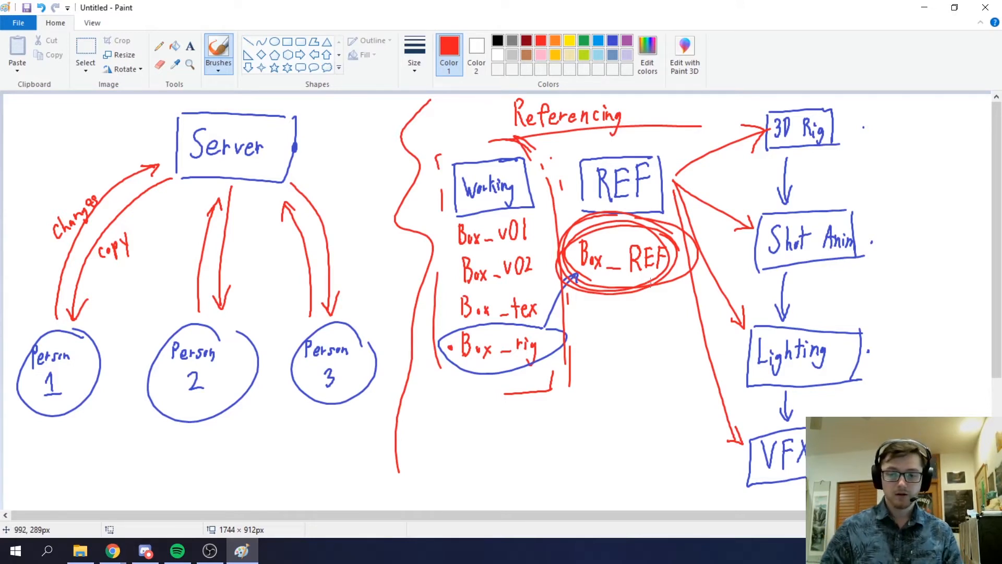
Add red dots beside the blue dots next to the 3D Rig, Shot Anim and Lighting boxes
left_click(860, 125)
left_click(867, 240)
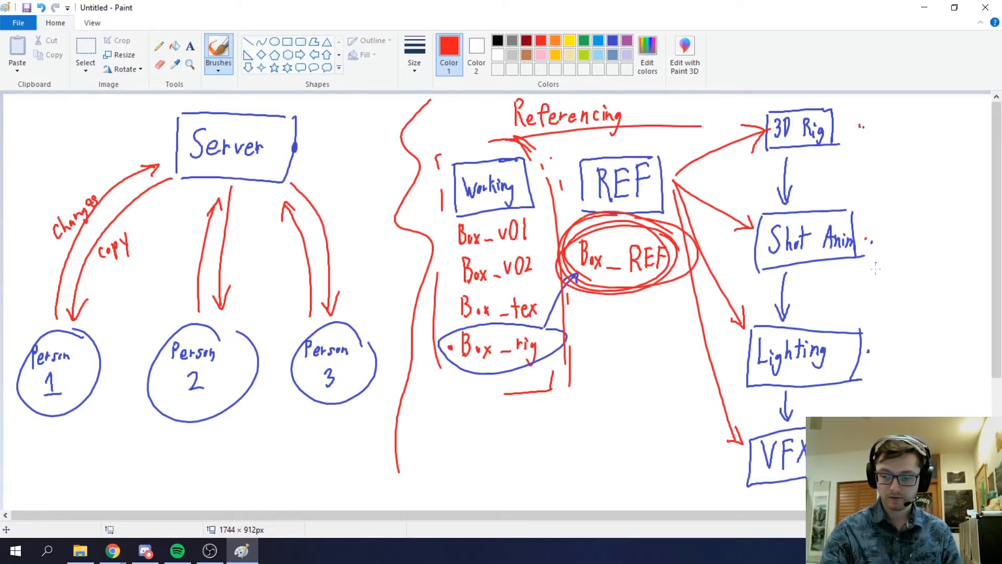
left_click(869, 344)
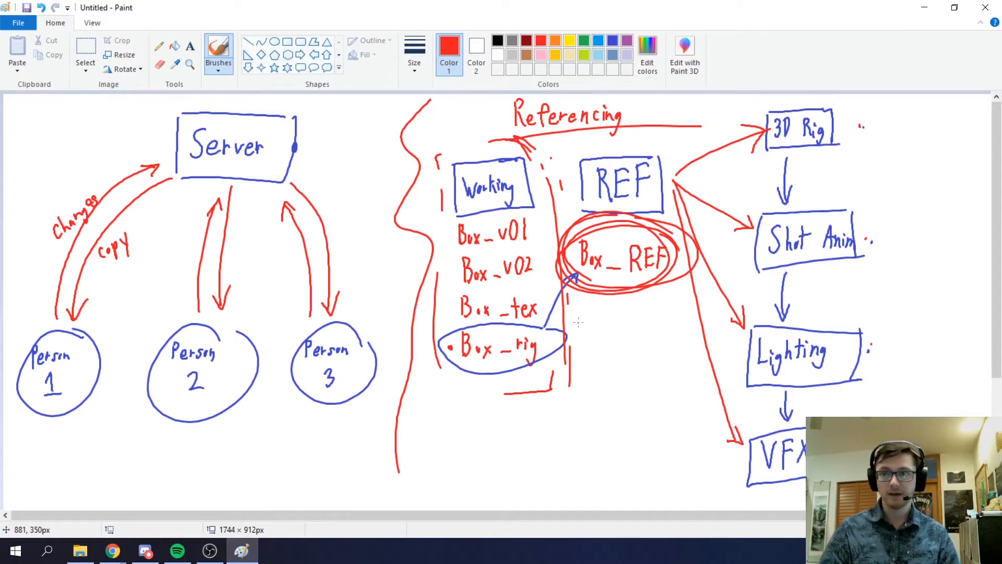
Place a red dot above the circled Box_REF label and add a red s to make it read Boxs_REF
left_click(622, 233)
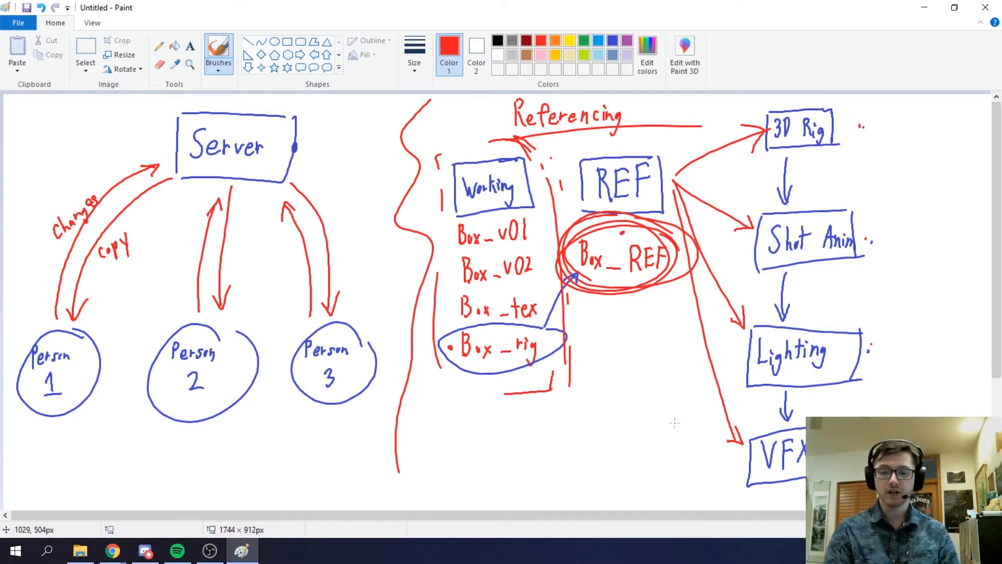
left_click_drag(610, 252, 602, 268)
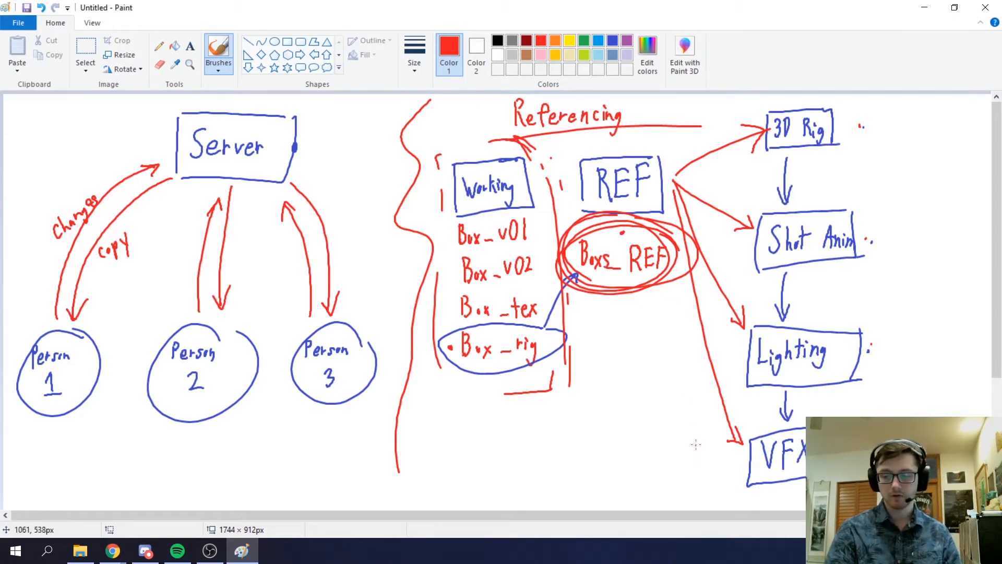
Place another round of small red dots to the right of the 3D Rig, Shot Anim and Lighting boxes
left_click(846, 127)
left_click(867, 237)
left_click(876, 312)
left_click(868, 368)
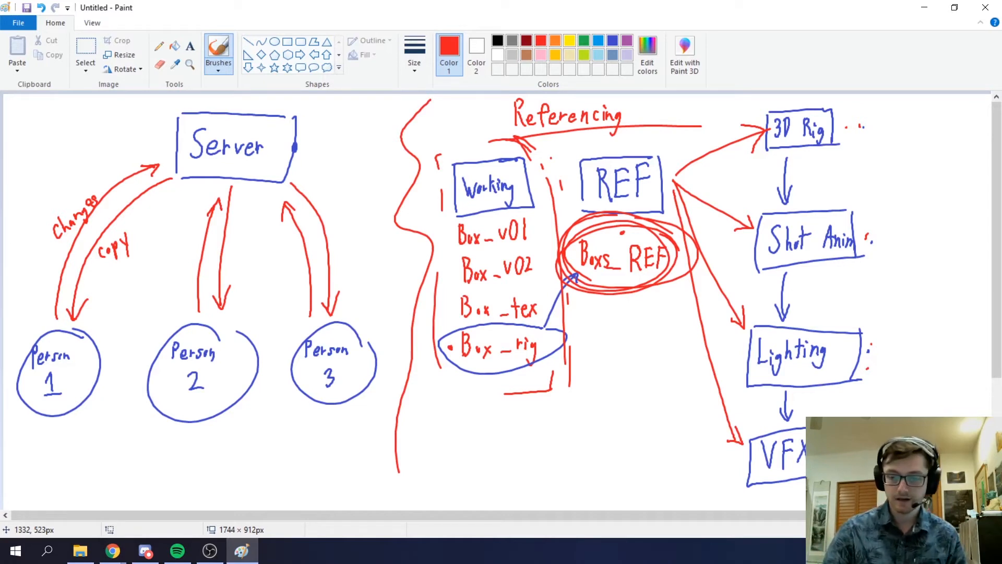
Switch the brush colour to blue, try large loops over the Server box and its surroundings, and undo them
left_click(613, 40)
mouse_move(377, 129)
left_mouse_down()
mouse_move(261, 238)
mouse_move(313, 225)
left_mouse_up()
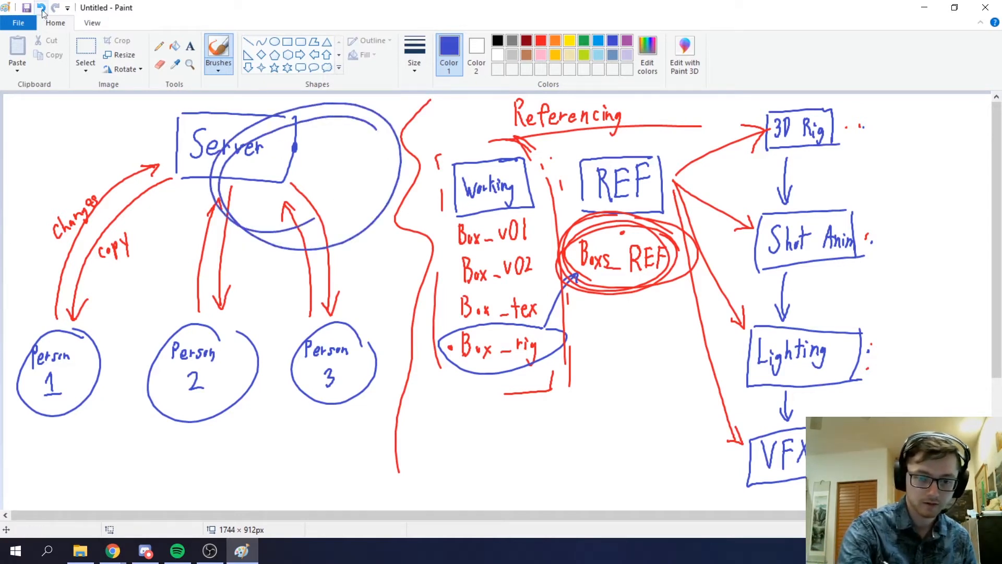
left_click(41, 7)
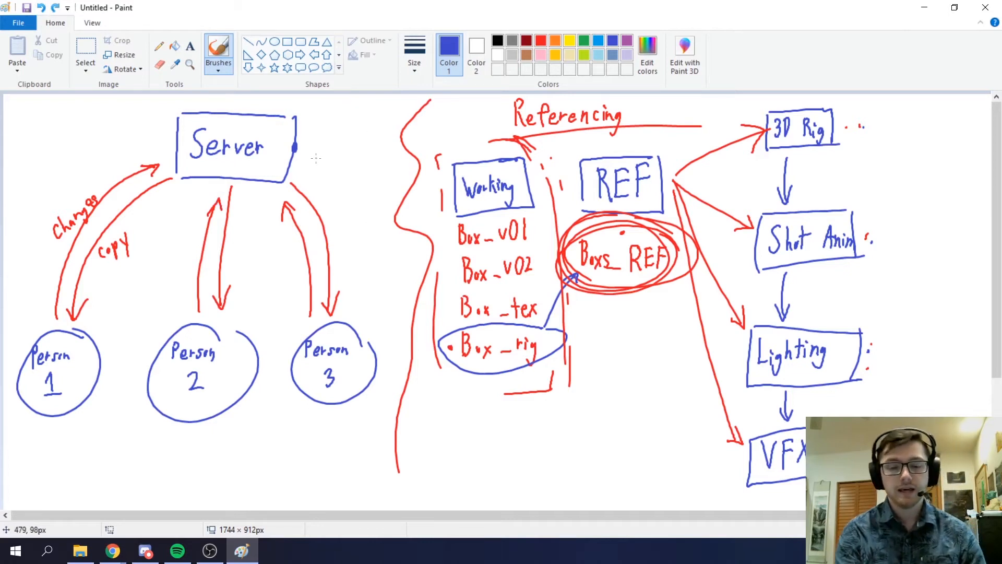
Write blue labels inside the Person circles: Box for Person 1, Anim for Person 2 and Light for Person 3
mouse_move(76, 369)
left_mouse_down()
mouse_move(77, 383)
mouse_move(86, 373)
mouse_move(93, 380)
left_mouse_up()
left_click_drag(93, 370, 87, 381)
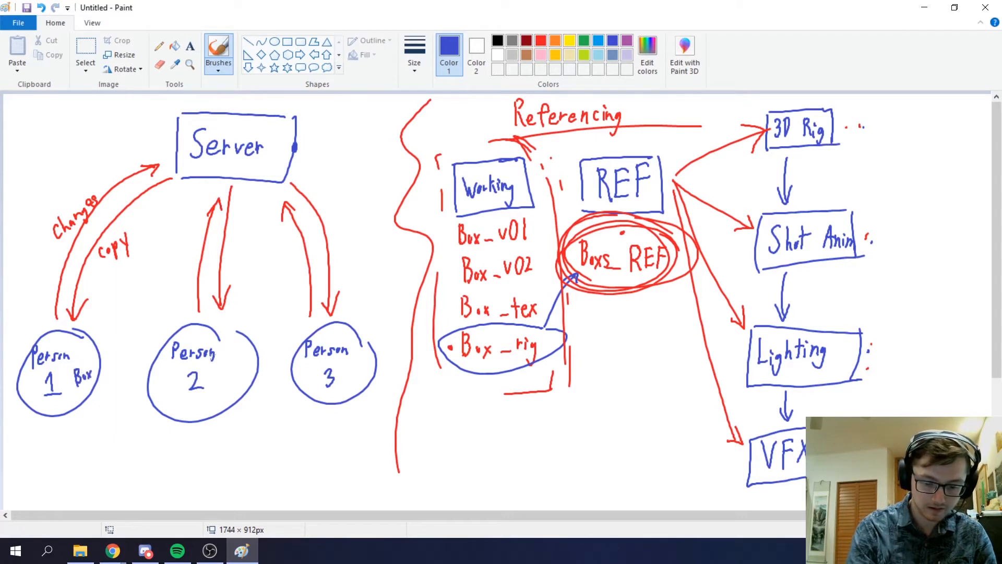
left_click_drag(222, 385, 257, 371)
mouse_move(349, 364)
left_mouse_down()
mouse_move(370, 378)
mouse_move(369, 359)
mouse_move(351, 374)
left_mouse_up()
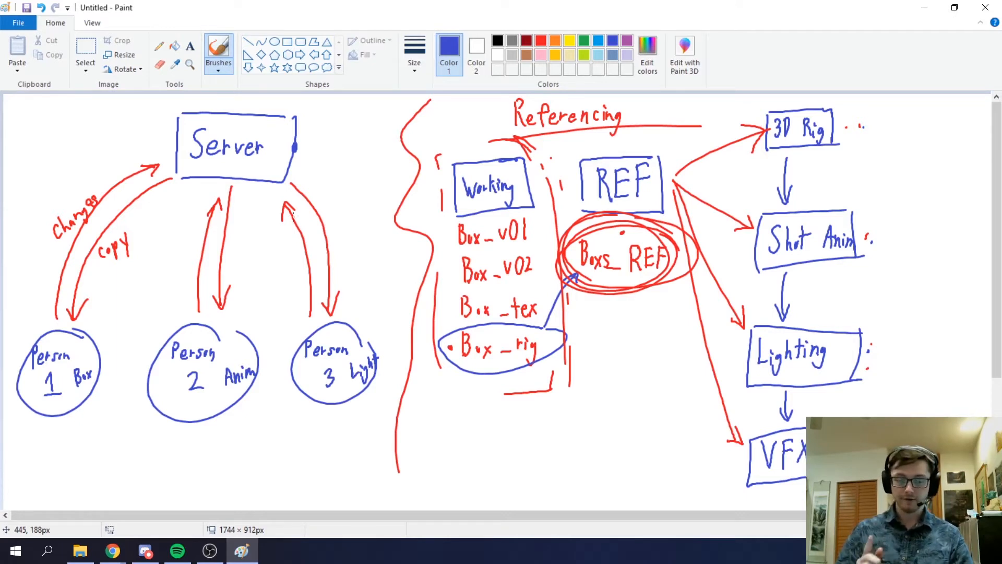
Write the word Box in orange below the Person 1 circle
left_click(570, 41)
left_click(555, 41)
left_click_drag(51, 427, 56, 445)
left_click_drag(48, 428, 56, 446)
left_click_drag(64, 436, 66, 442)
mouse_move(68, 429)
left_mouse_down()
mouse_move(77, 442)
mouse_move(68, 443)
left_mouse_up()
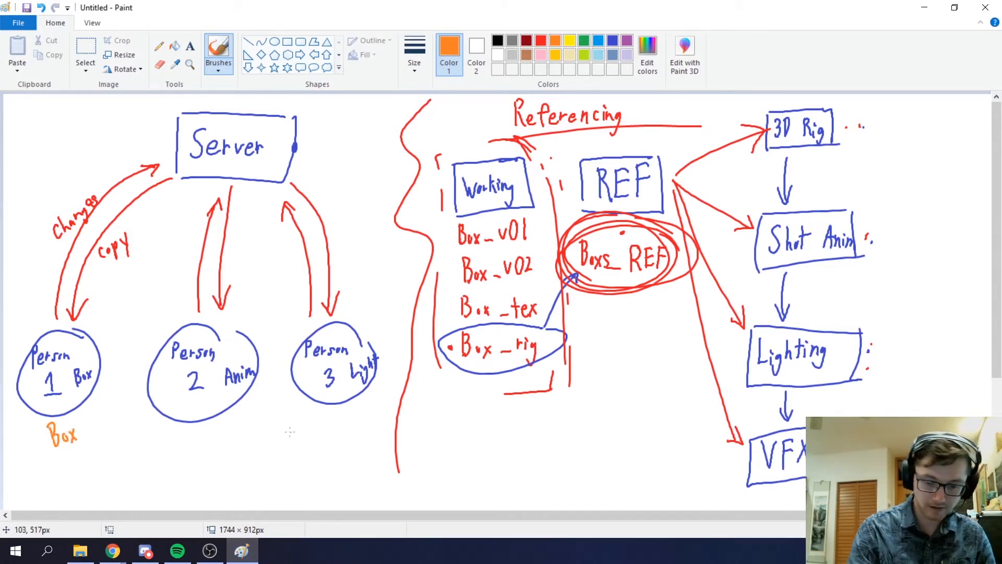
Write Box in orange below the Person 2 circle and circle Box_tex in the Working list in orange
left_click_drag(189, 431, 191, 450)
mouse_move(188, 431)
left_mouse_down()
mouse_move(197, 435)
mouse_move(192, 449)
left_mouse_up()
left_click_drag(206, 434, 216, 443)
left_click_drag(216, 433, 209, 444)
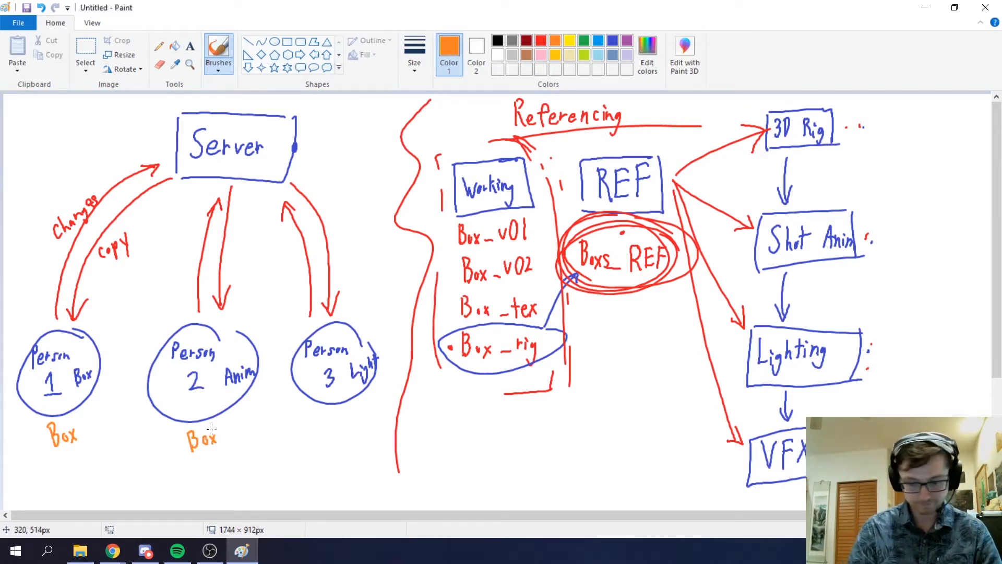
mouse_move(535, 287)
left_mouse_down()
mouse_move(556, 319)
mouse_move(543, 296)
left_mouse_up()
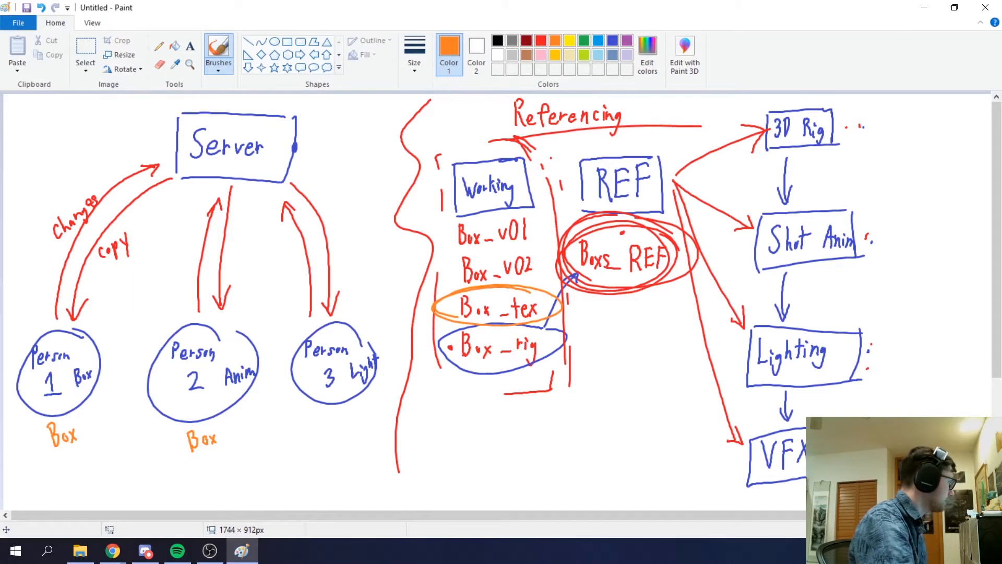
Switch to Chrome and look over the TortoiseSVN downloads page with its 32-bit and 64-bit installers
key("alt+Tab")
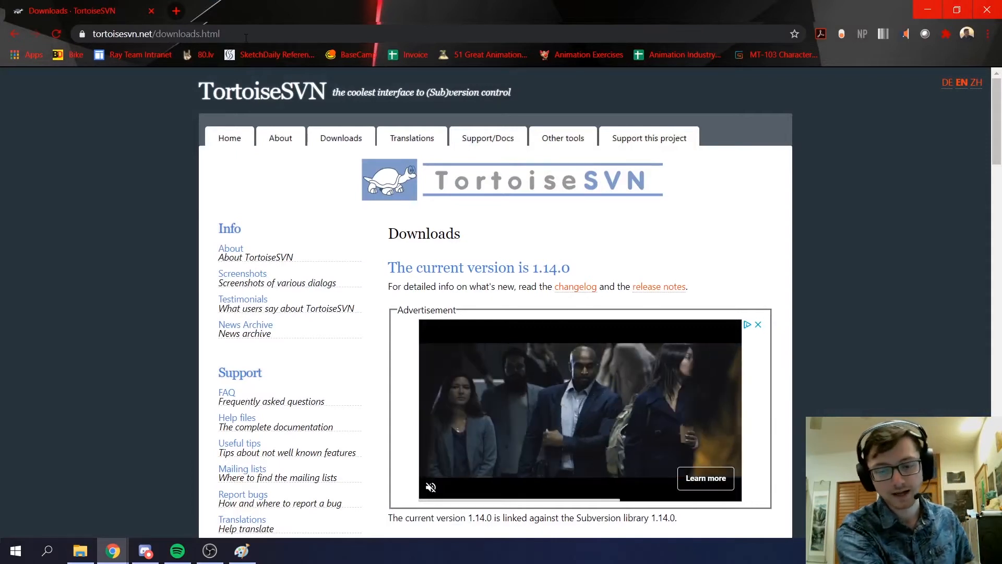
scroll(124, 197, "down", 1)
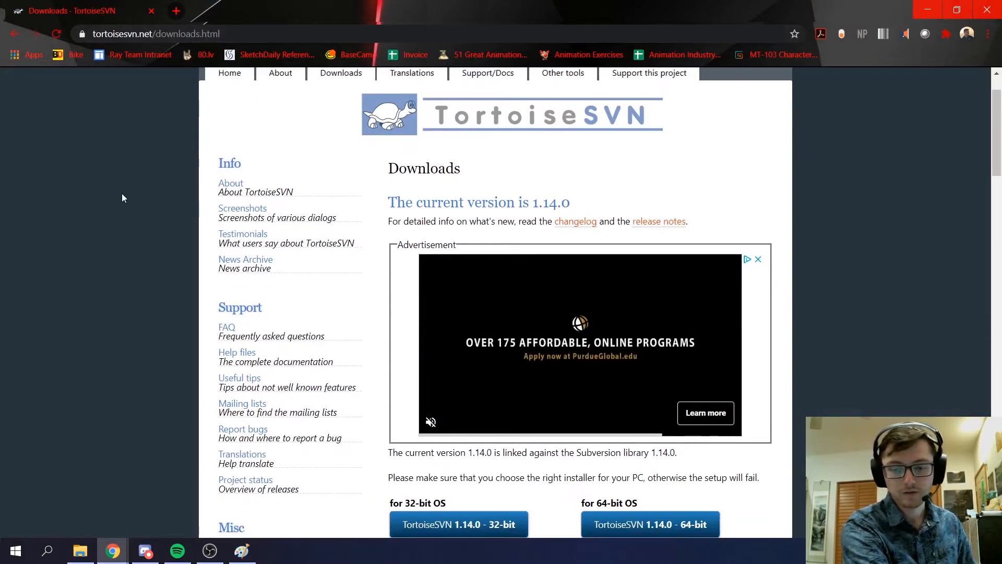
scroll(122, 197, "up", 1)
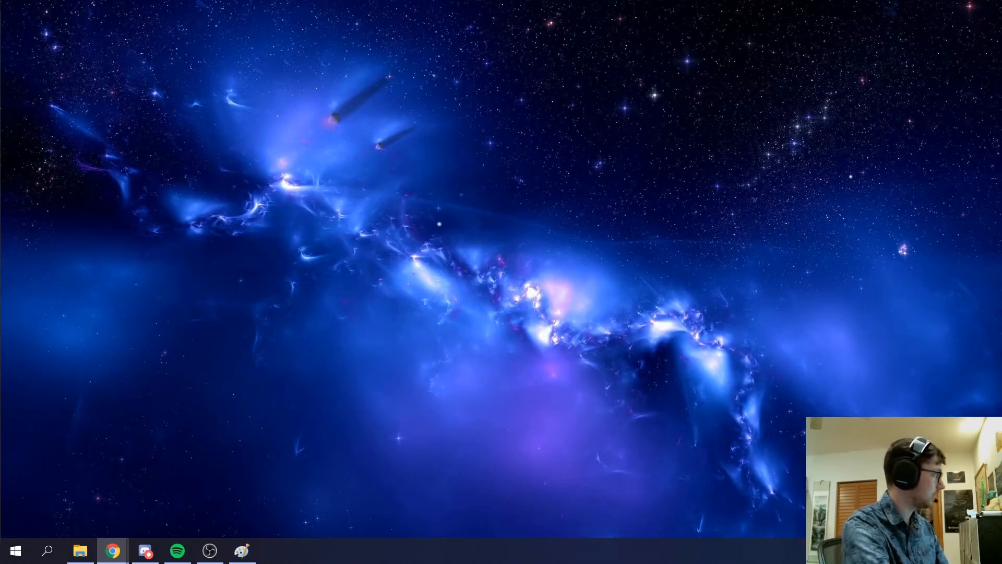
Bring the SVN Server Checklist document into view, skim it from start to end, and move its window away
left_click_drag(0, 167, 494, 0)
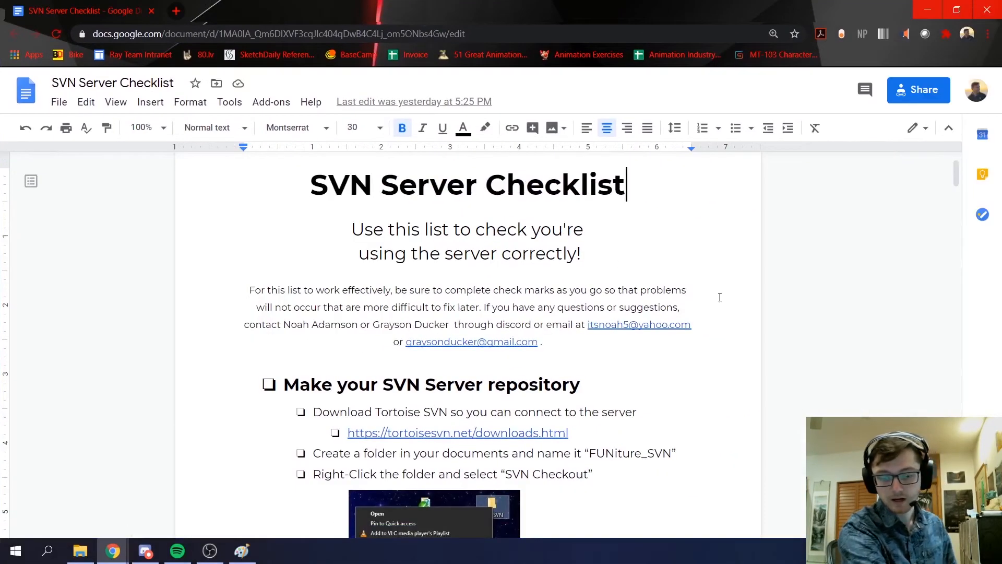
scroll(777, 320, "up", 2)
scroll(694, 311, "down", 1)
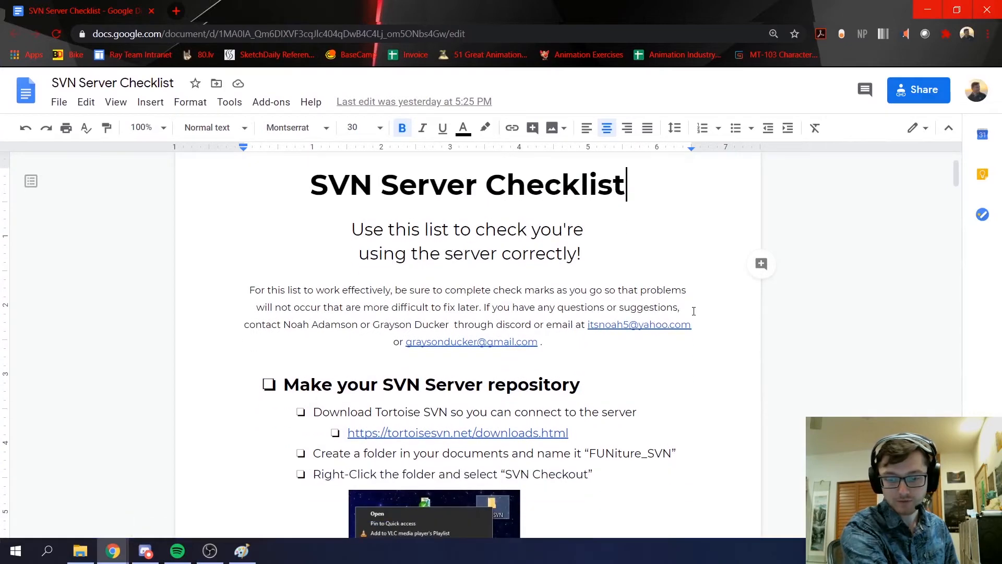
scroll(694, 311, "down", 12)
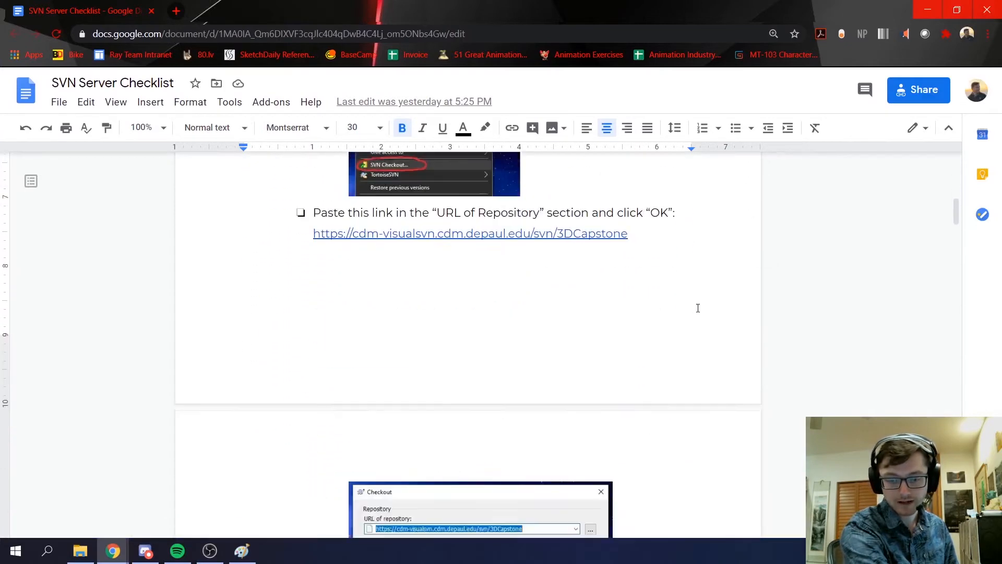
scroll(788, 291, "down", 10)
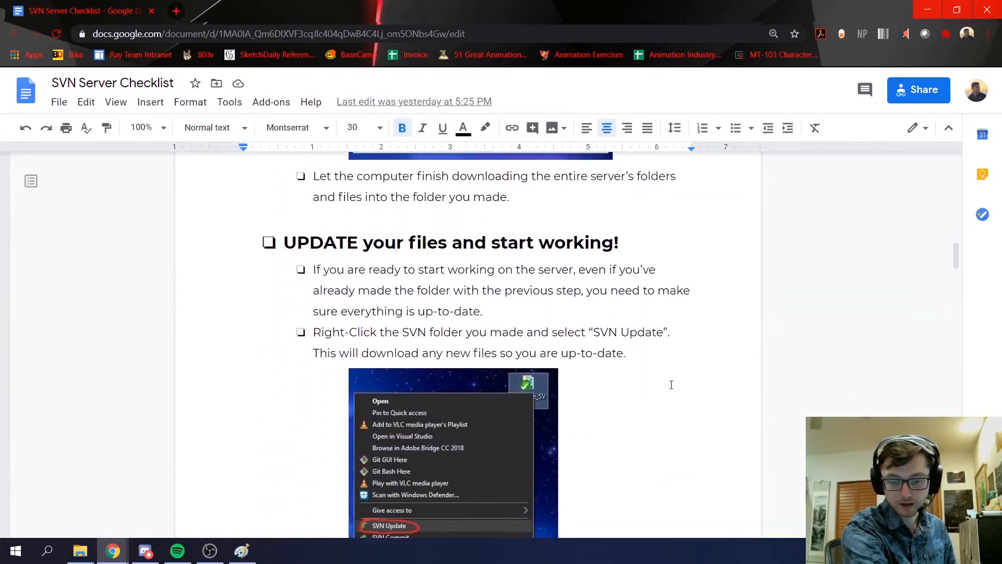
scroll(672, 385, "down", 15)
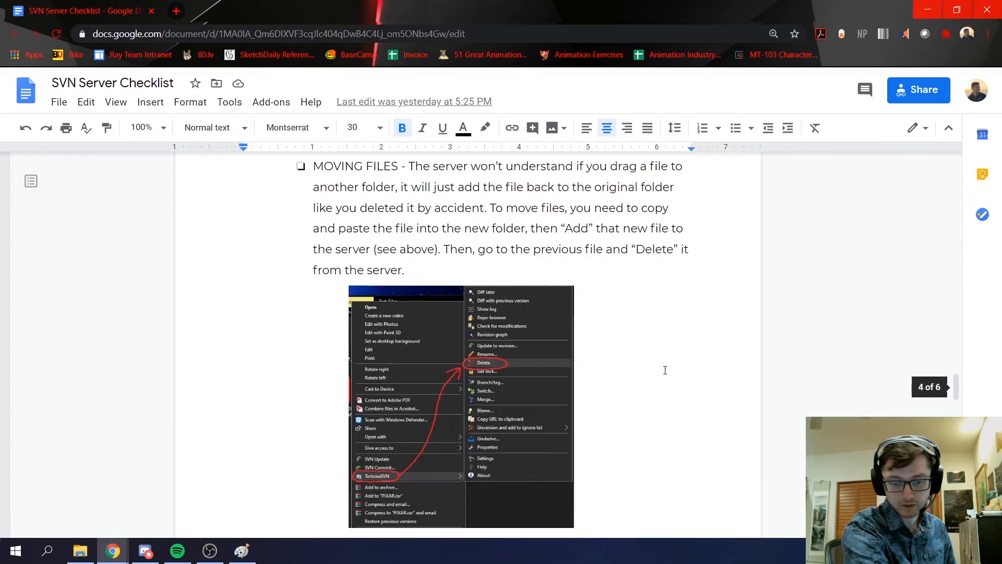
scroll(654, 360, "down", 15)
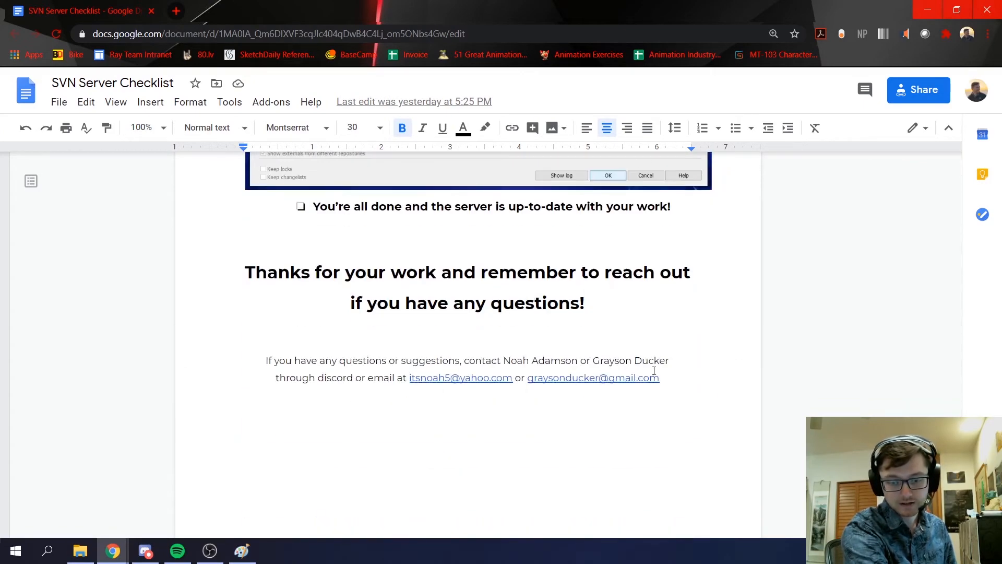
scroll(622, 365, "up", 20)
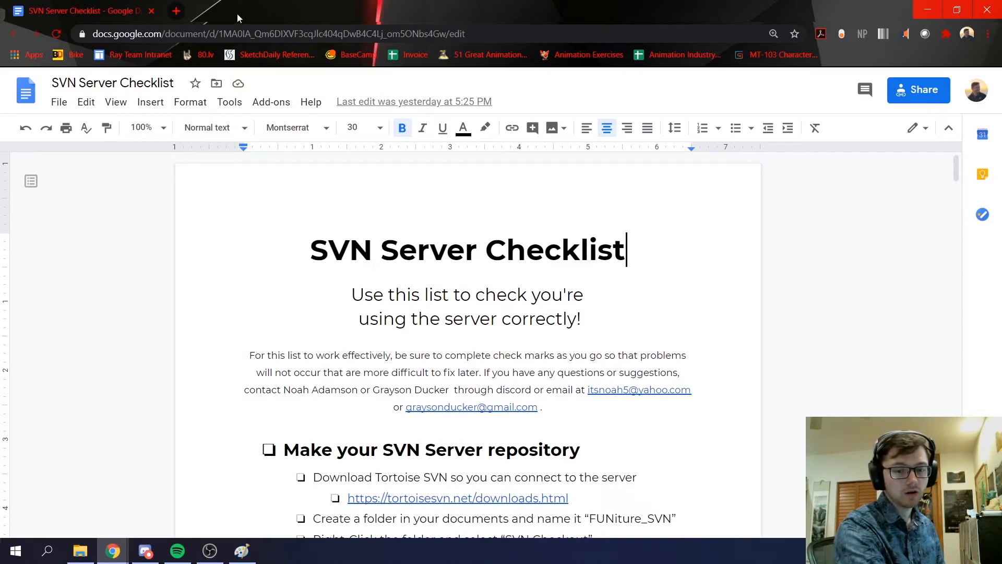
left_click_drag(265, 11, 0, 63)
left_click_drag(0, 1, 0, 1)
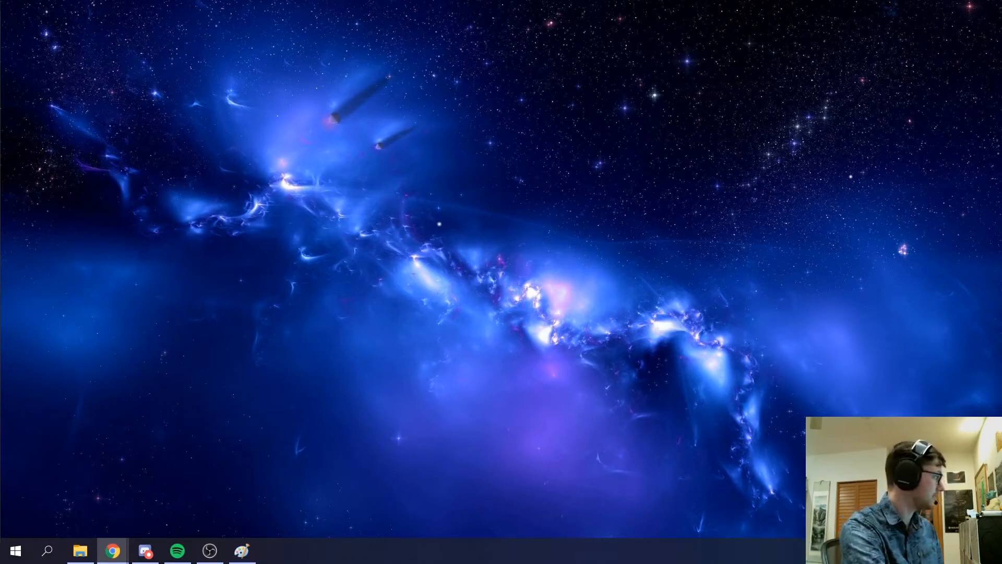
Run SVN Checkout on the desktop folder TestFolder_SVN for the 3DCapstone repository, fully recursive at the HEAD revision
right_click(520, 124)
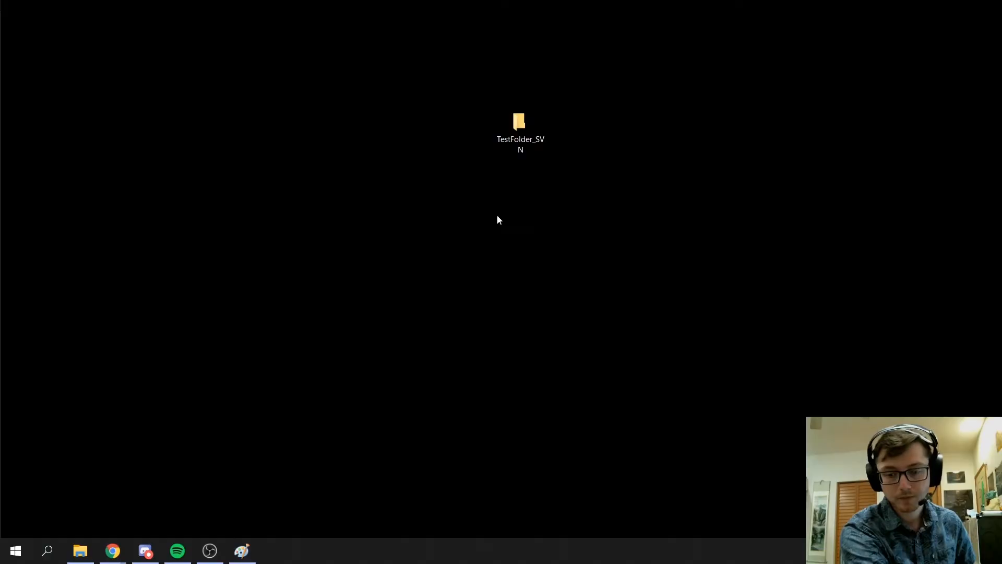
left_click(520, 148)
left_click(544, 204)
left_click(531, 150)
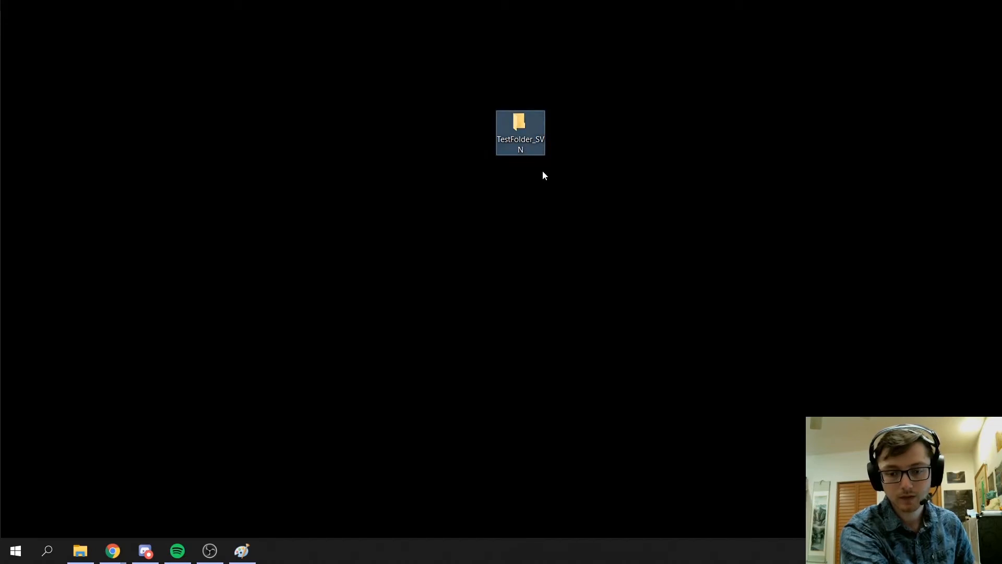
right_click(520, 138)
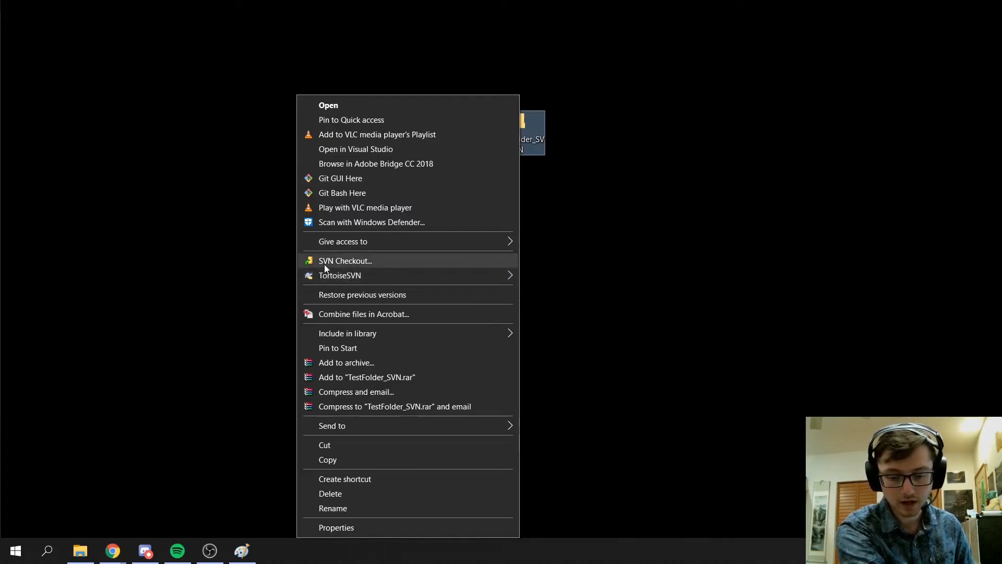
mouse_move(378, 277)
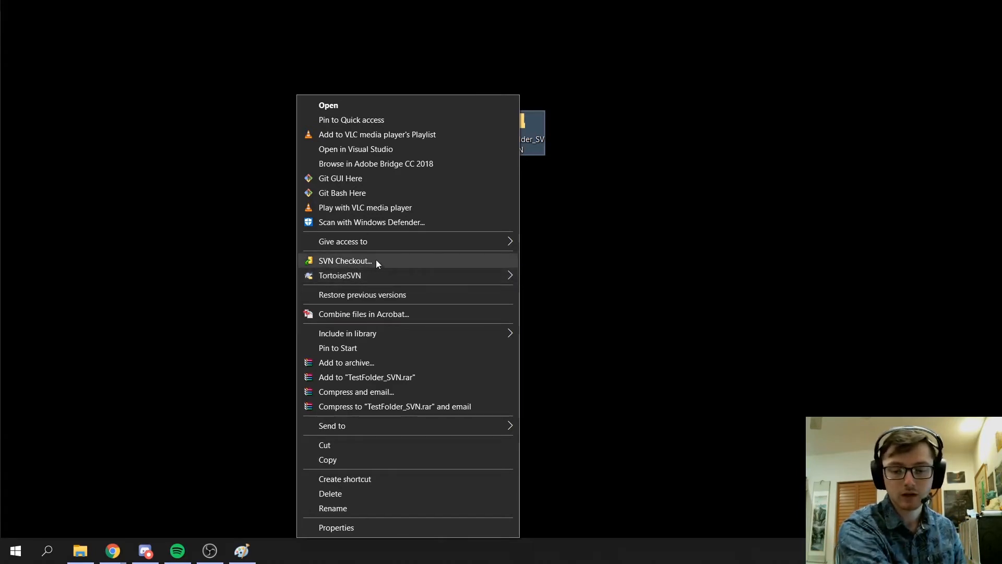
left_click(376, 260)
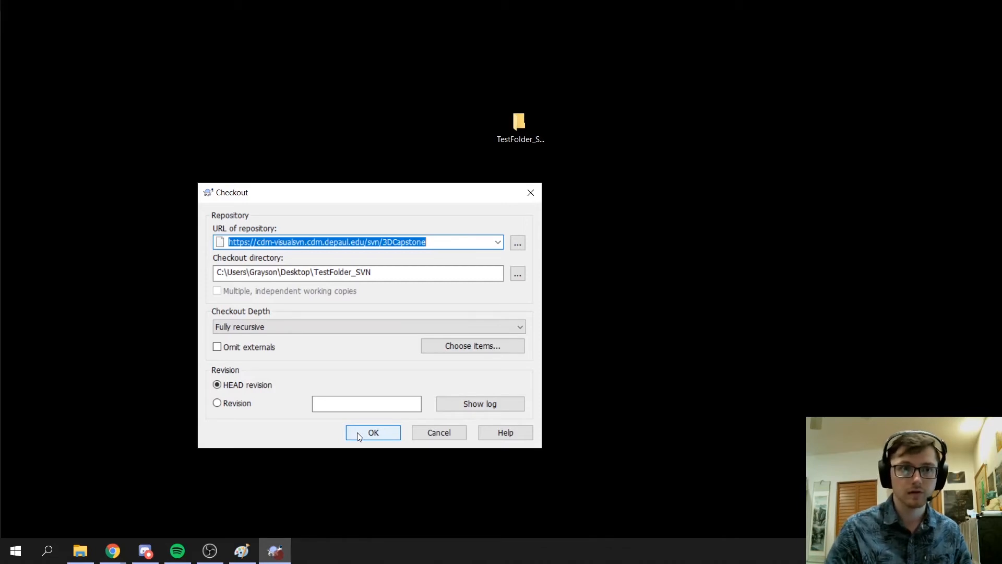
left_click(358, 435)
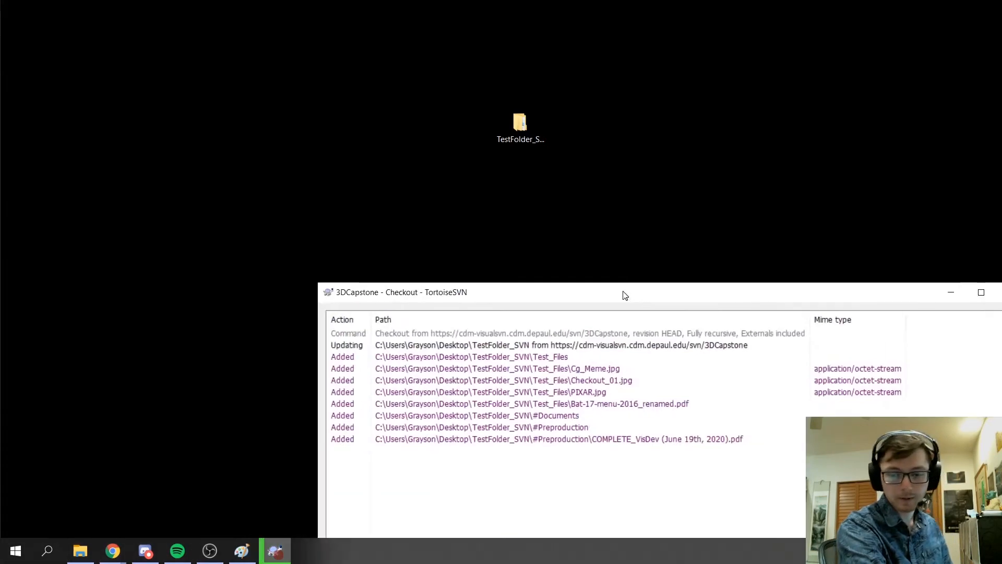
Move the checkout report fully into view, review its list of added files and folders, and close it
left_click_drag(625, 295, 395, 181)
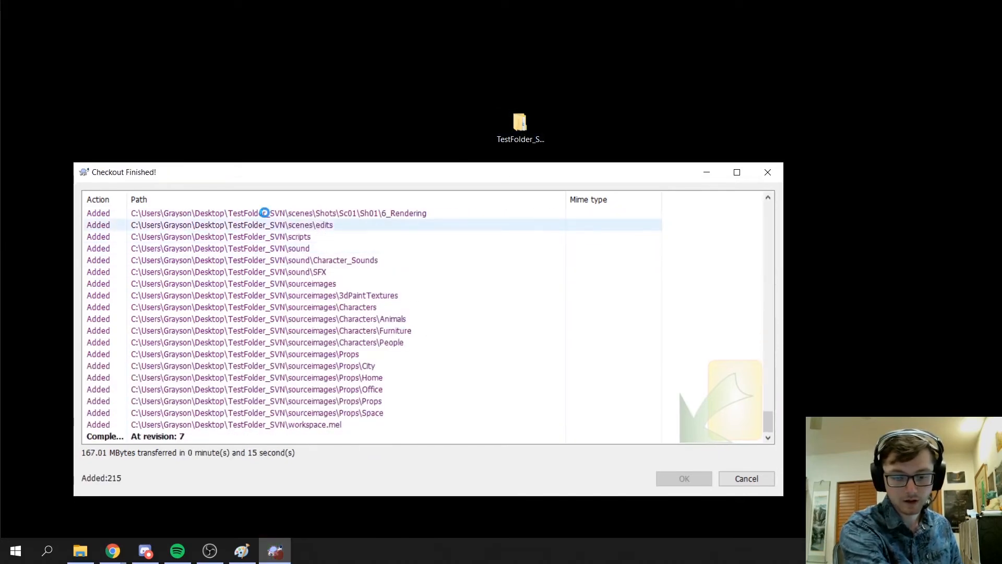
scroll(295, 425, "up", 18)
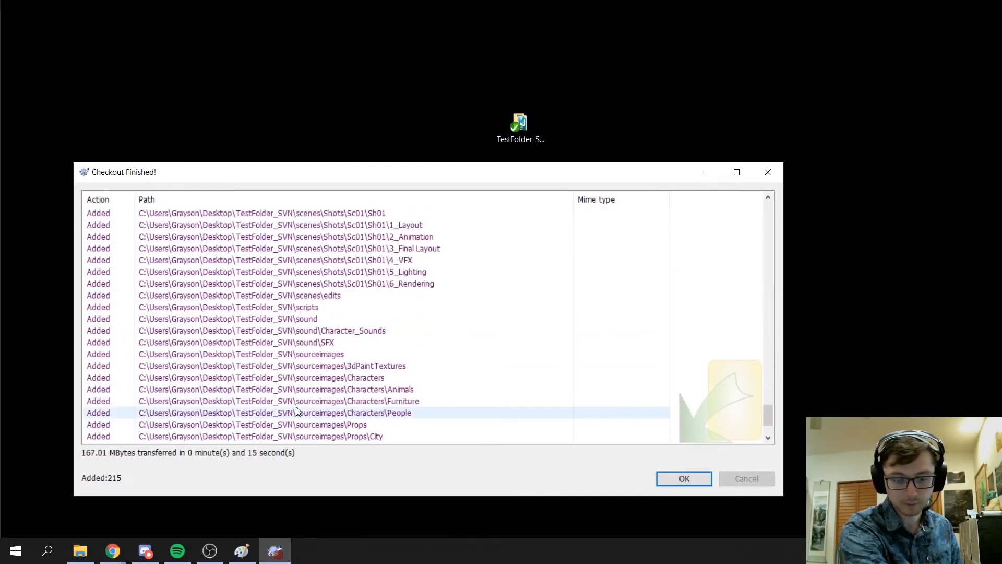
scroll(296, 389, "up", 20)
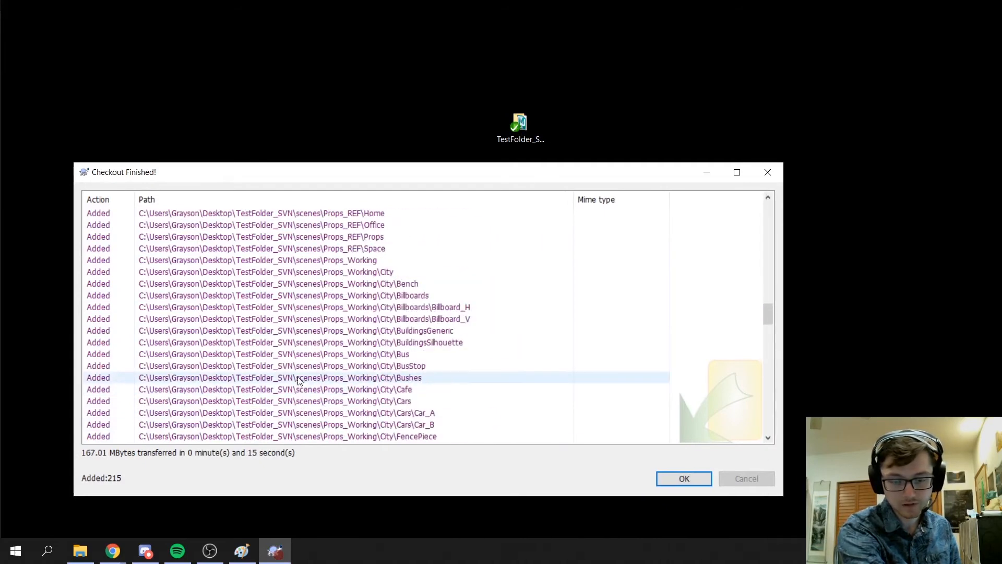
scroll(296, 389, "up", 15)
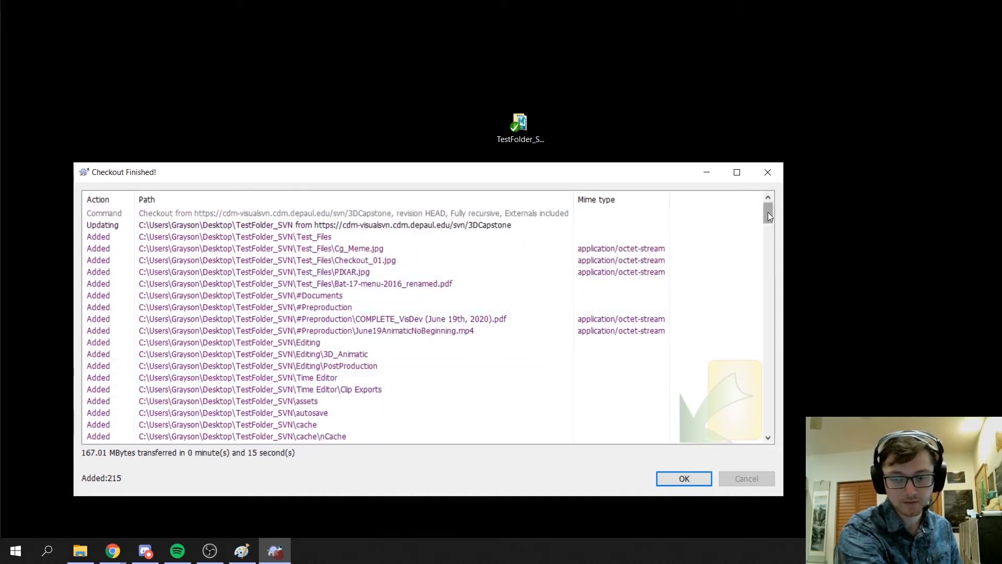
left_click_drag(769, 211, 769, 430)
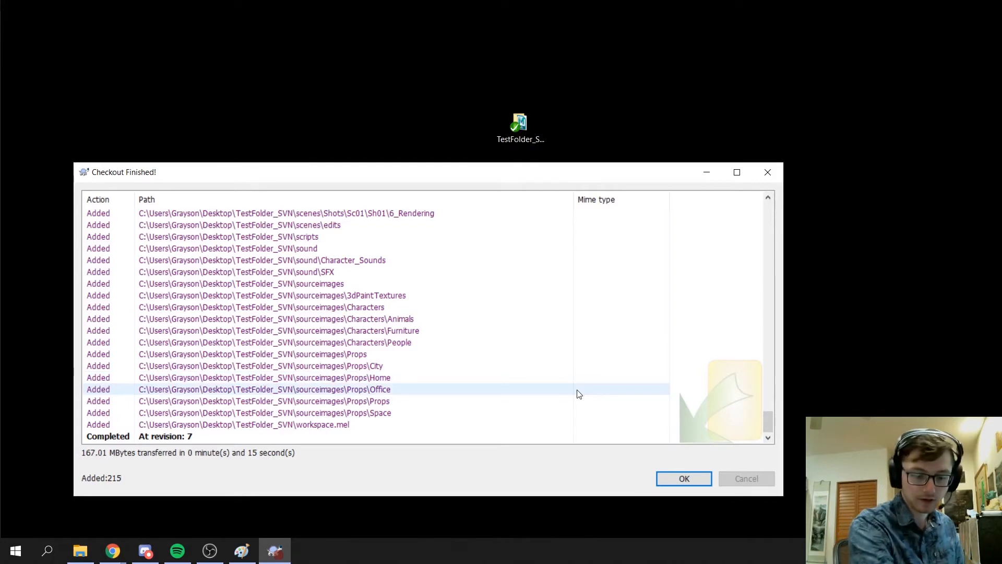
left_click(687, 478)
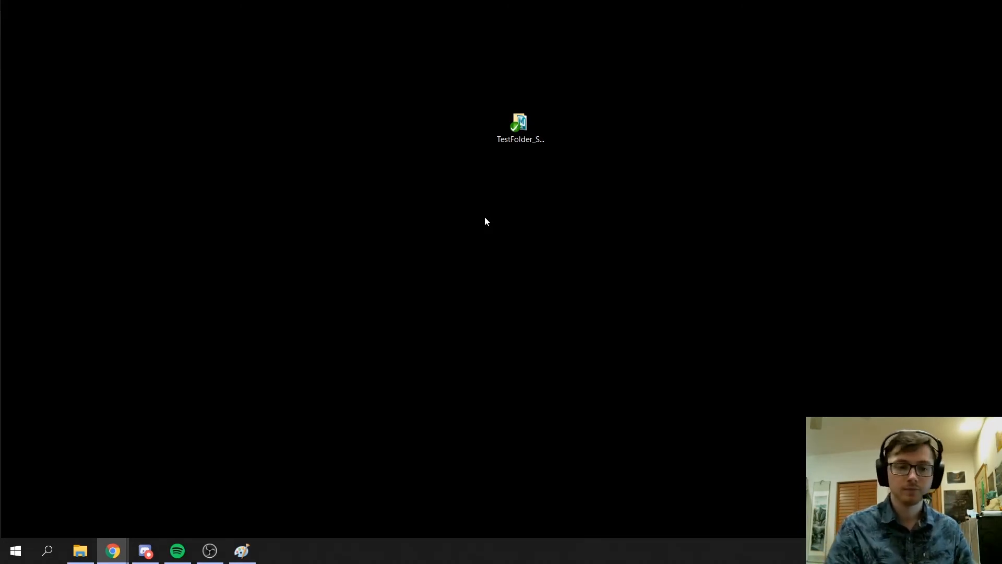
Open the TestFolder_SVN folder from the desktop, and move and resize its window so the whole file list fits
left_click(528, 130)
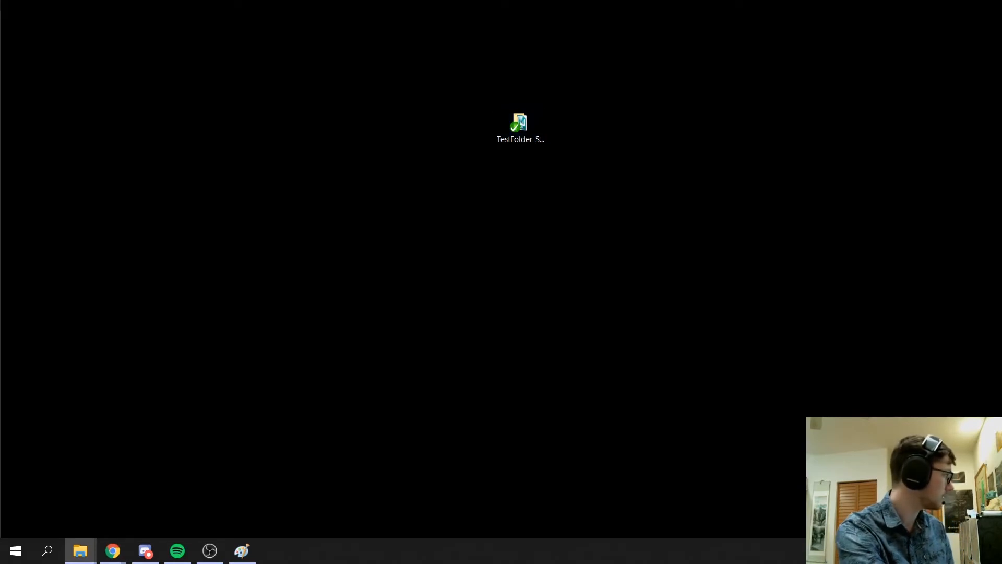
left_click_drag(0, 205, 387, 27)
left_click_drag(621, 416, 622, 514)
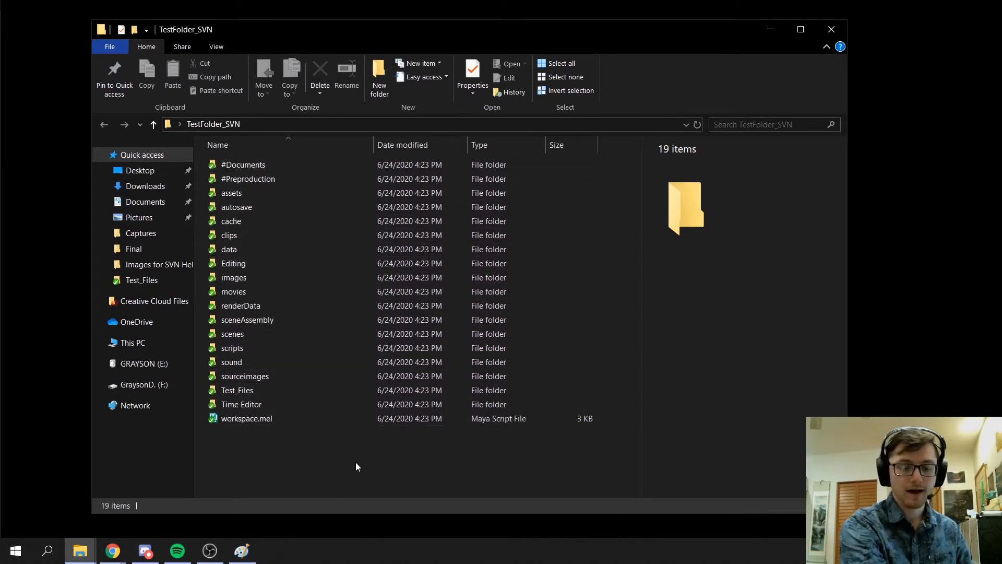
Look over the checked-out project folders, including assets, autosave, cache, data, Editing, movies, #Preproduction and #Documents
left_click(272, 196)
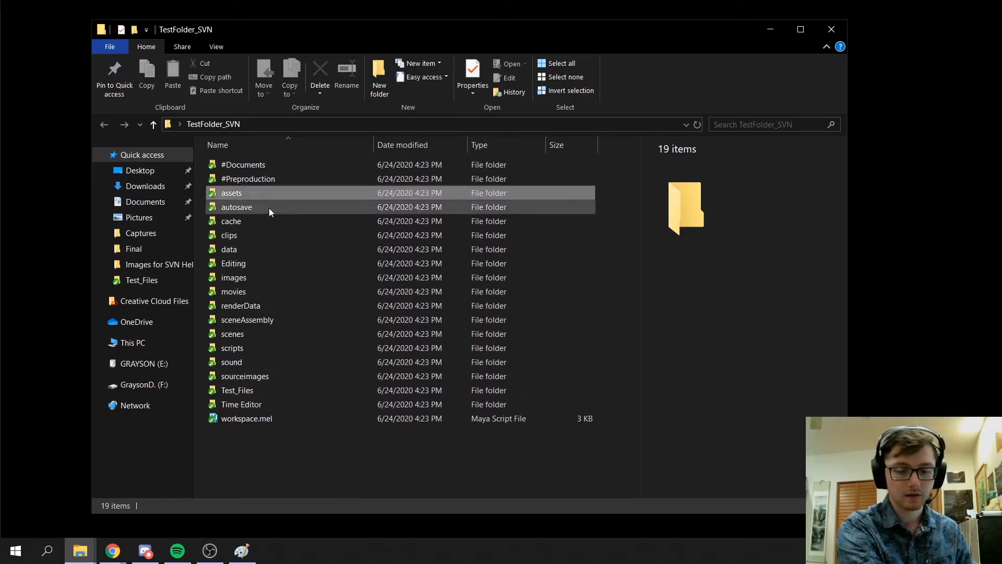
left_click(269, 206)
left_click(271, 223)
left_click(278, 250)
left_click(283, 265)
left_click(285, 292)
left_click(331, 462)
left_click(264, 266)
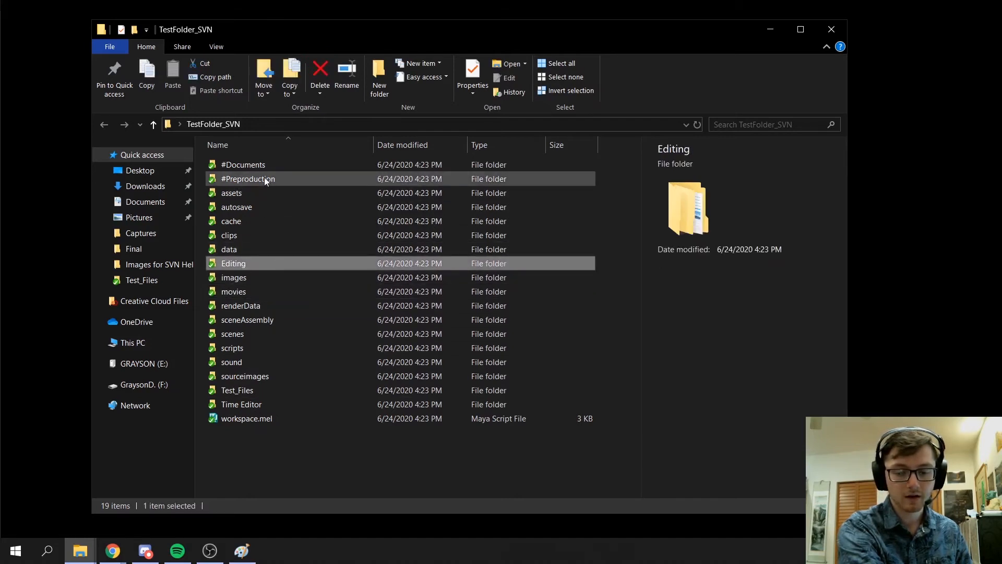
left_click(264, 178)
left_click(264, 164)
left_click(301, 441)
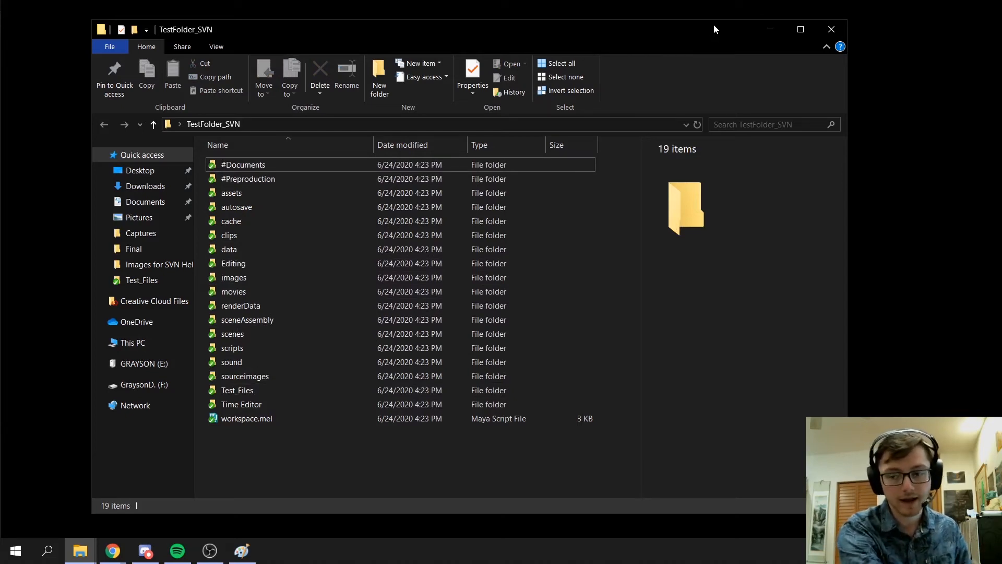
Move the folder window aside to point out TestFolder_SVN on the desktop, move it back and review the folder list
left_click_drag(713, 24, 740, 179)
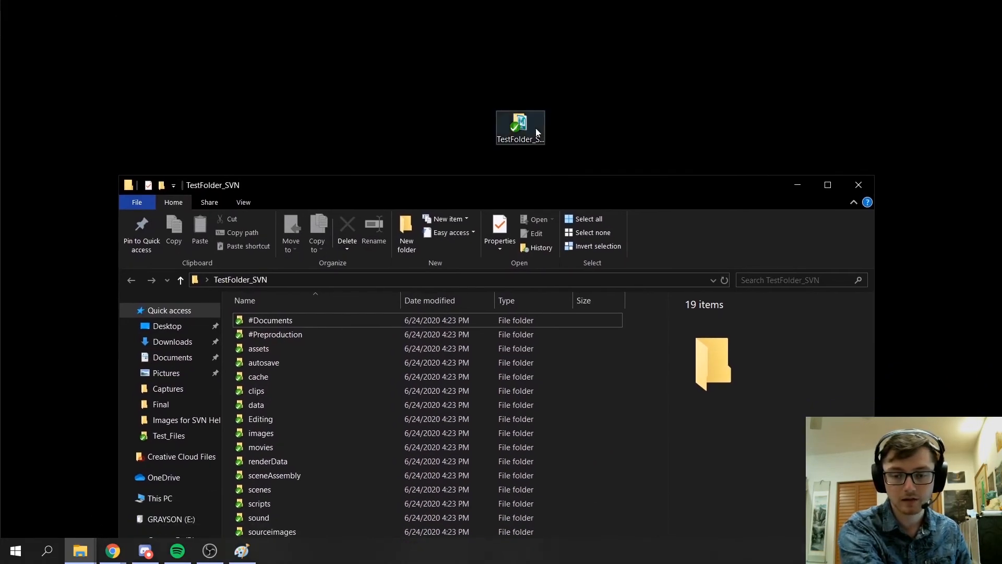
left_click(537, 132)
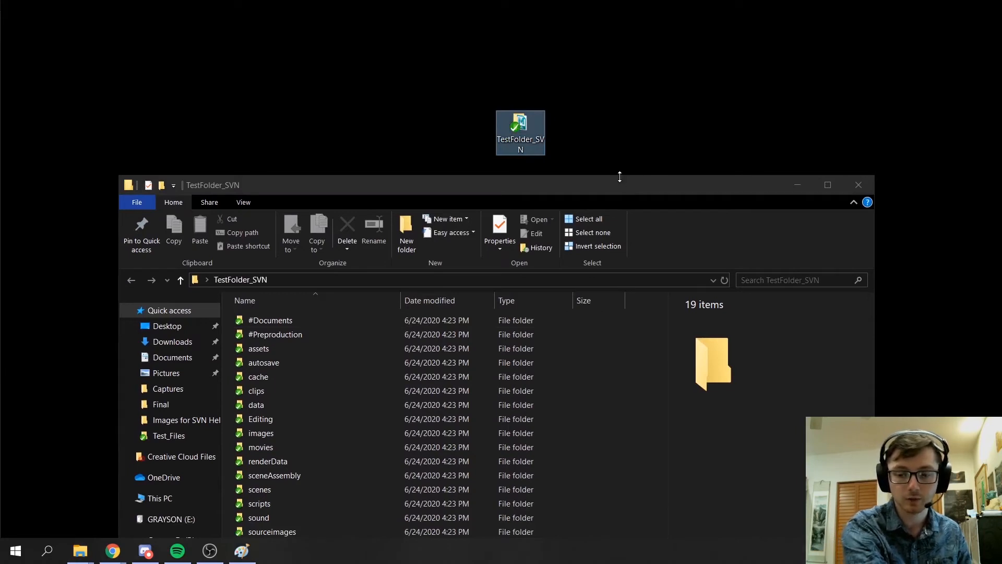
left_click_drag(615, 184, 616, 33)
left_click(306, 183)
left_click_drag(331, 465, 339, 190)
left_click(327, 450)
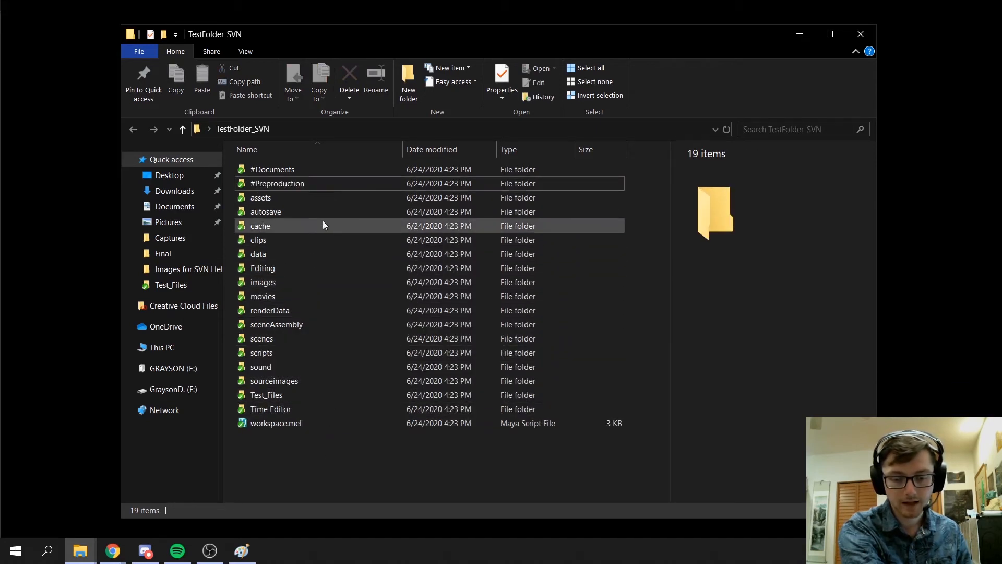
Open the scenes folder and examine its paired REF and Working folders for characters and props
double_click(281, 340)
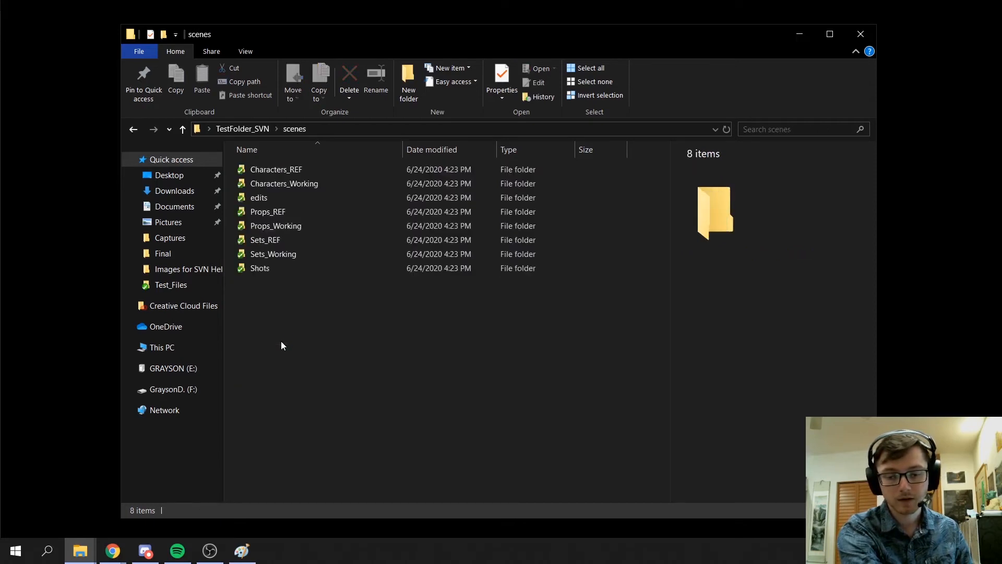
left_click_drag(337, 302, 332, 187)
left_click(332, 346)
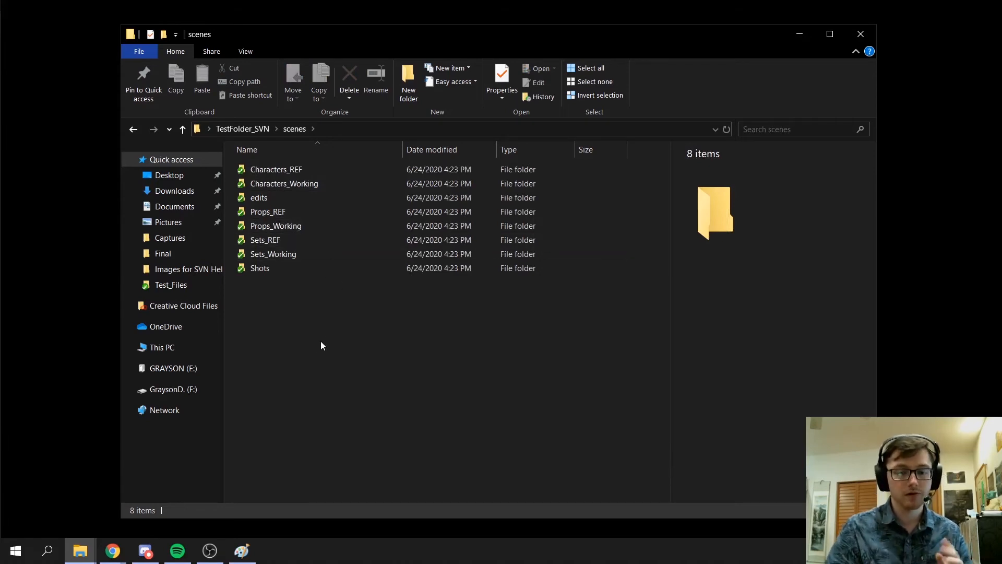
left_click(292, 170)
left_click(293, 183)
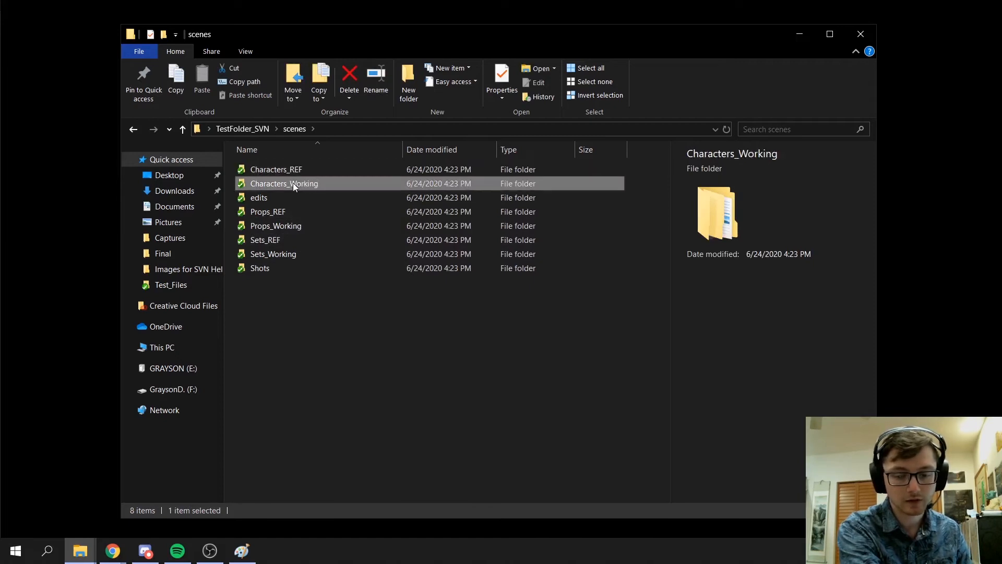
left_click(303, 210)
left_click(303, 224)
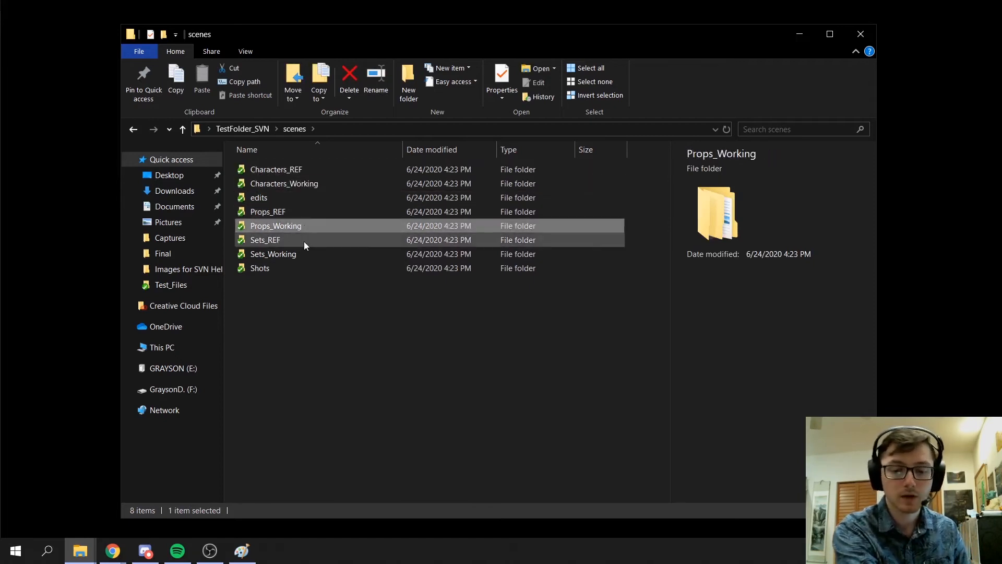
left_click(296, 213)
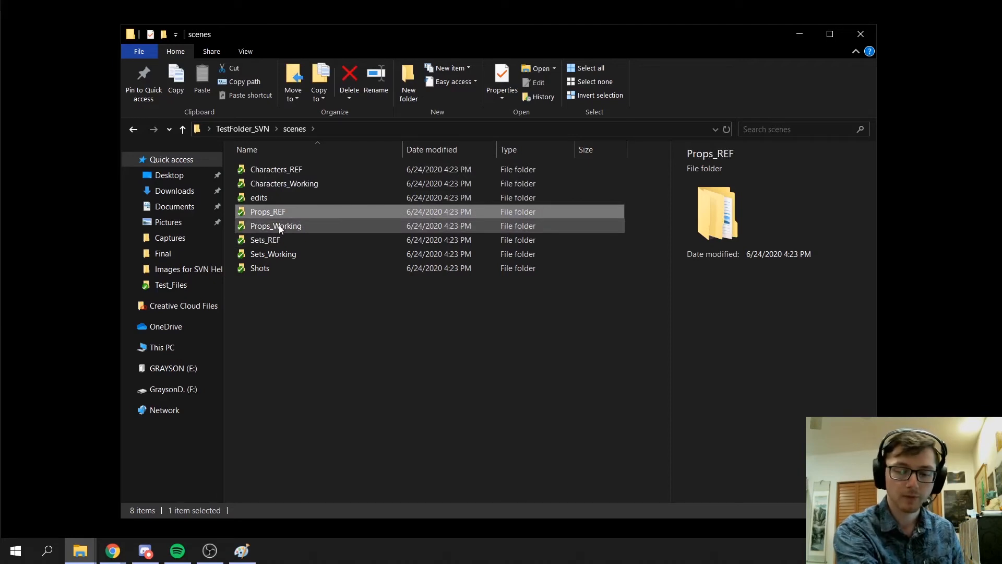
Open Props_REF, look over its location subfolders, and return to the scenes folder
double_click(286, 212)
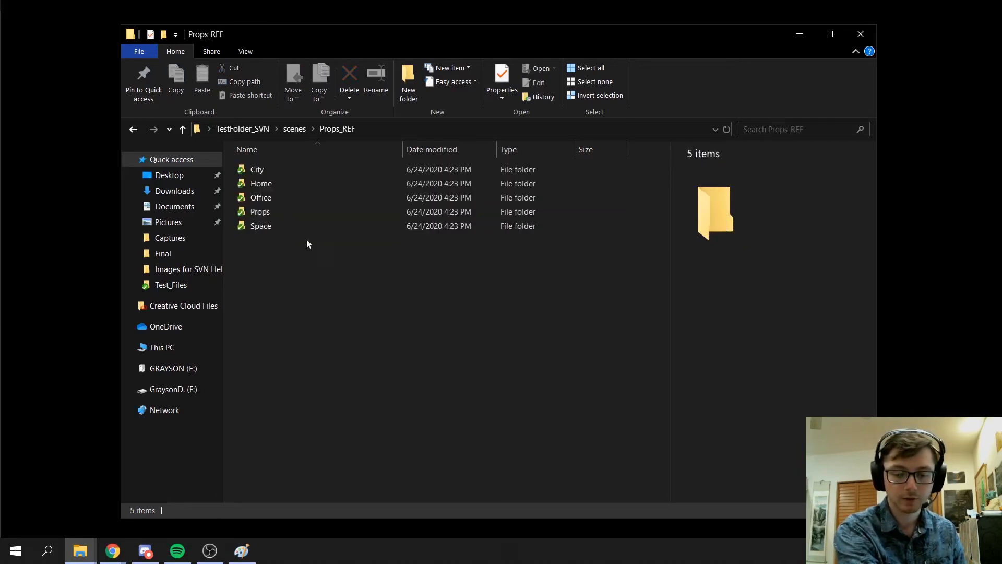
left_click_drag(284, 268, 290, 194)
left_click(315, 258)
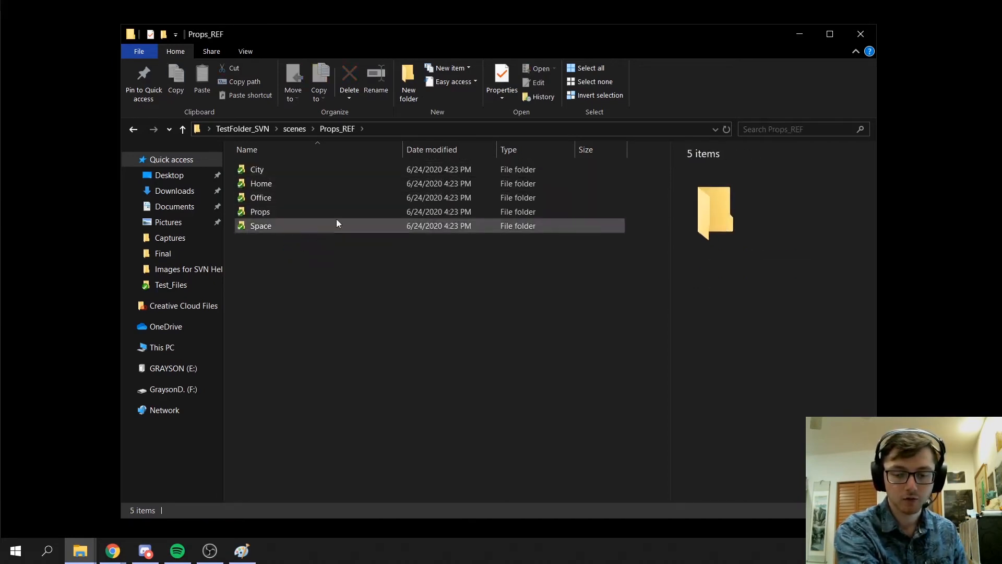
left_click(289, 130)
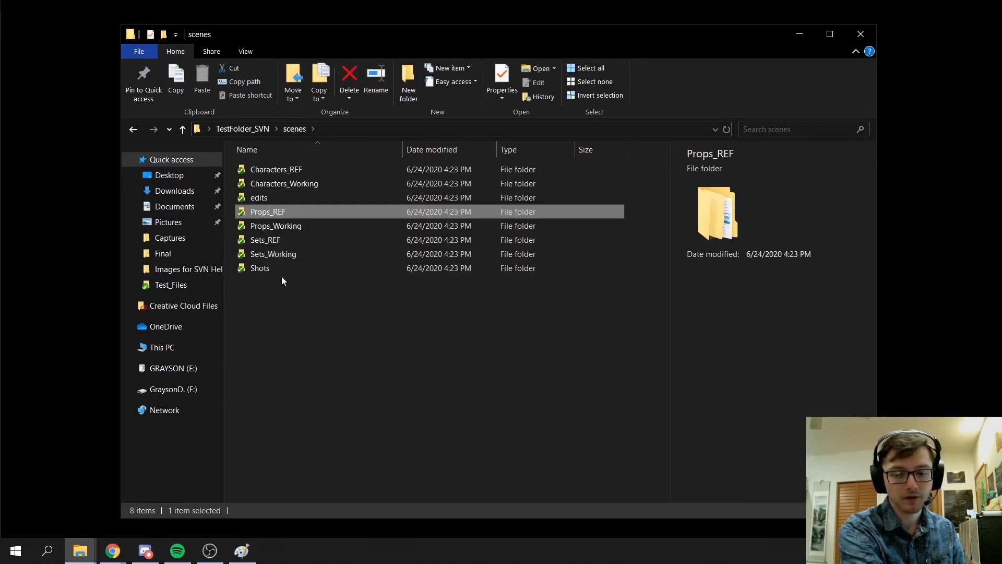
Open the Home folder inside Props_Working and look through its individual prop folders, from Bowl to WallLights
left_click(313, 226)
double_click(314, 225)
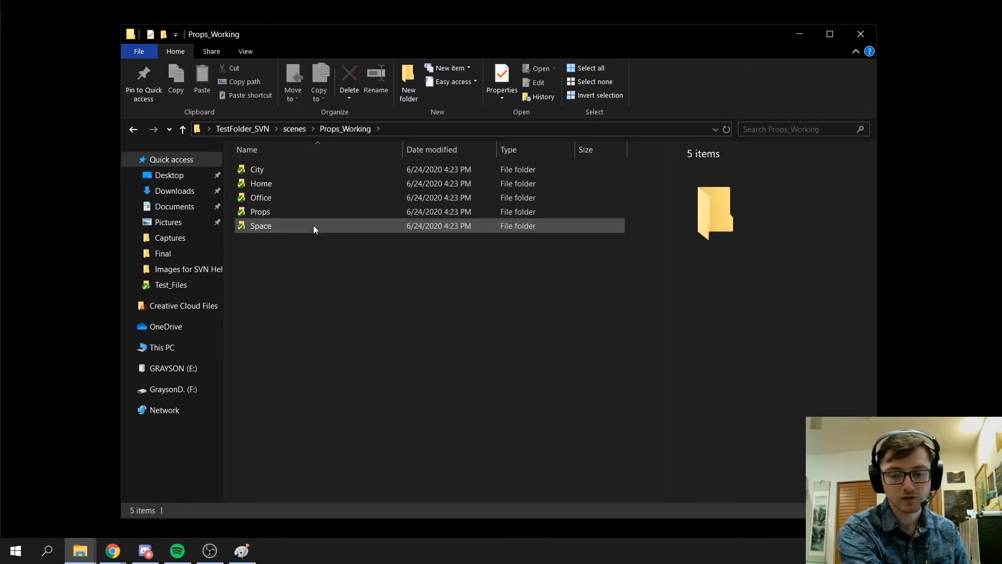
double_click(294, 182)
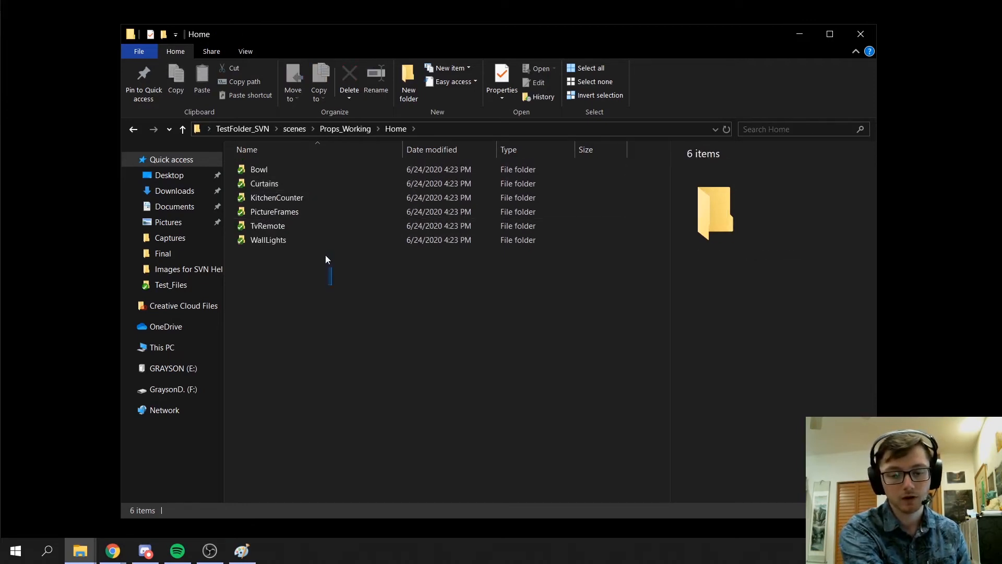
left_click_drag(334, 284, 314, 186)
left_click(298, 271)
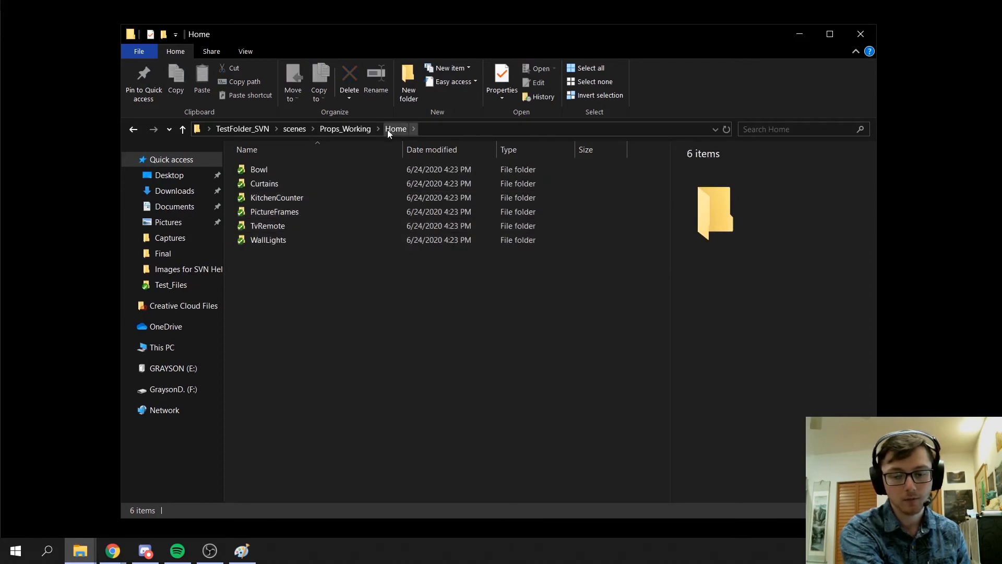
left_click(314, 171)
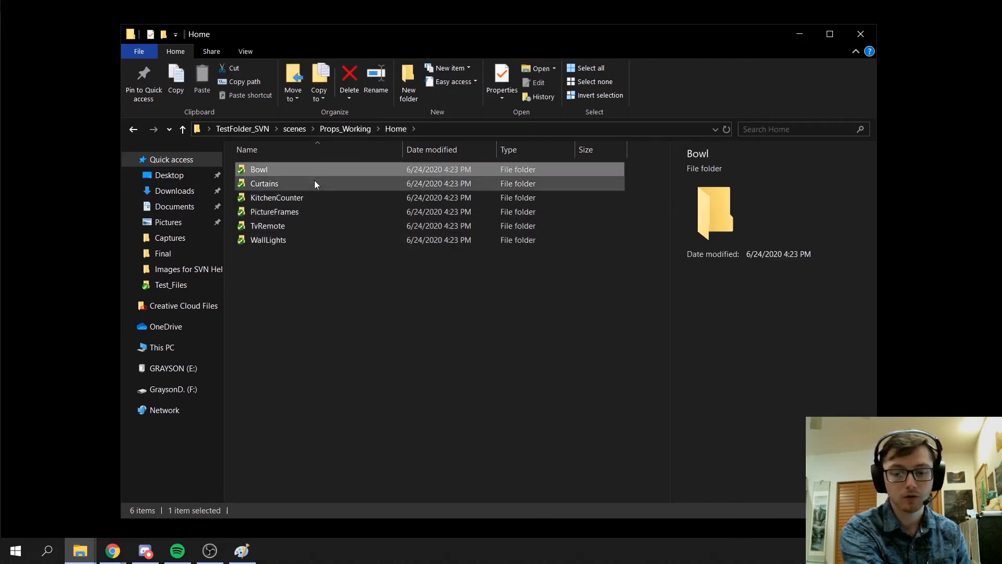
left_click(314, 181)
left_click(315, 202)
left_click(314, 204)
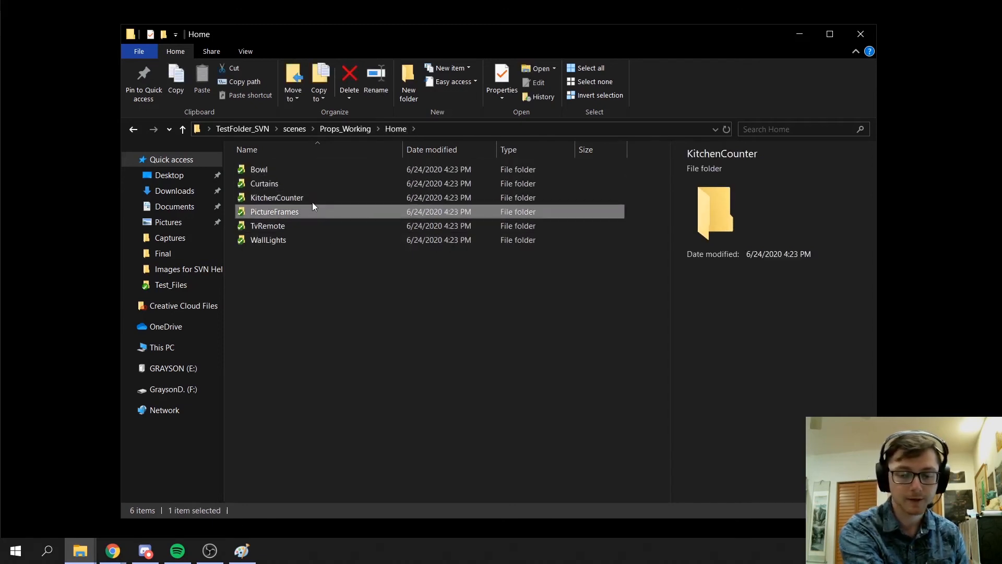
left_click(305, 240)
Look through the City folder's prop folders in Props_Working, and return to Props_Working
left_click(342, 128)
double_click(298, 171)
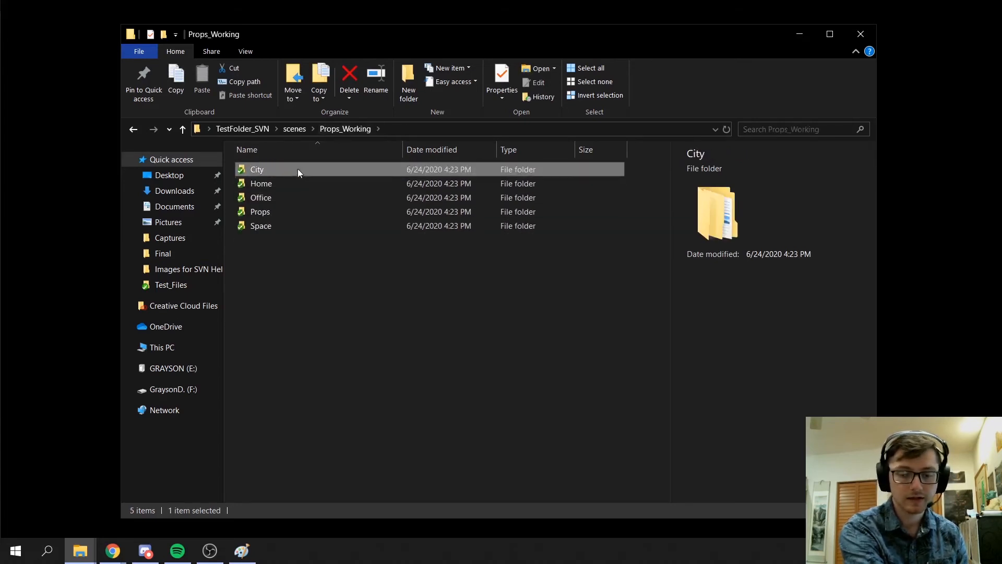
scroll(361, 272, "down", 1)
scroll(365, 269, "up", 1)
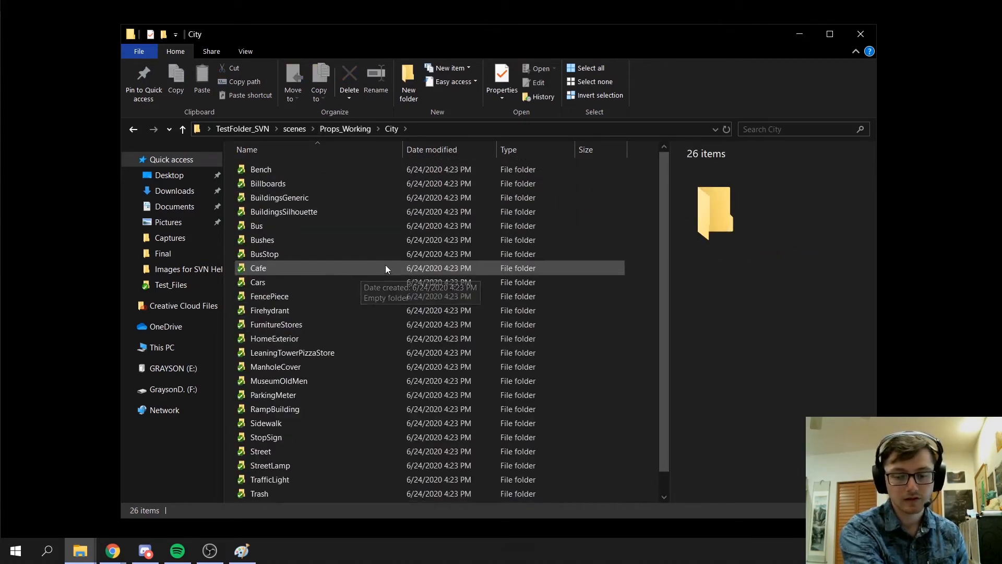
left_click(332, 129)
left_click(335, 307)
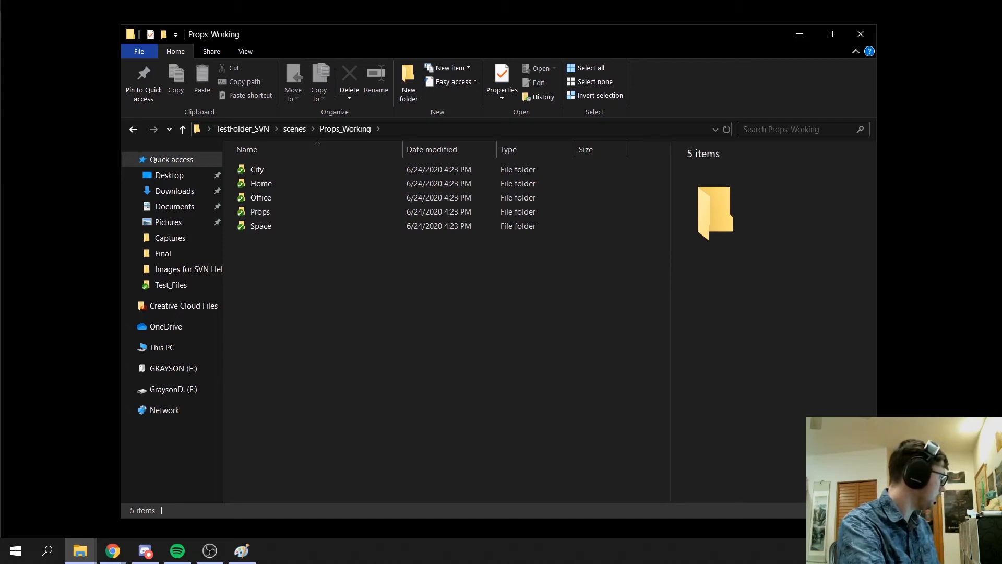
Close the Props_Working folder window and point out the TestFolder_SVN folder on the desktop
key("alt+Tab")
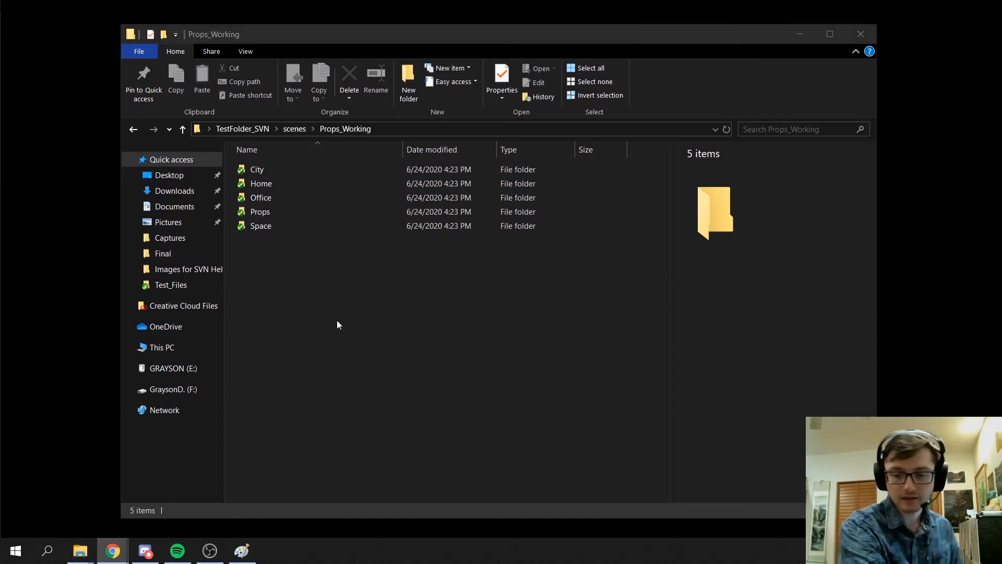
left_click(868, 34)
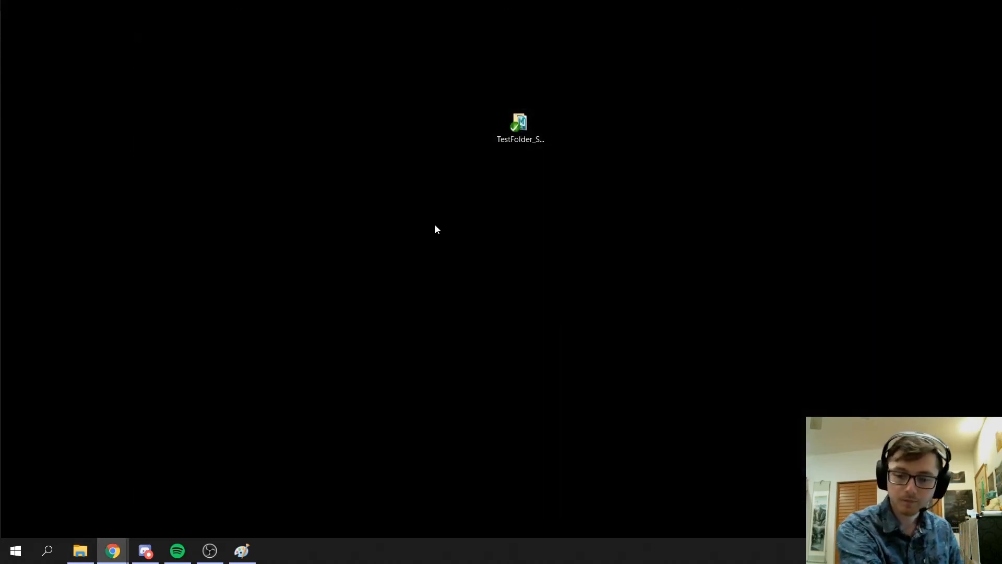
left_click_drag(471, 231, 565, 76)
left_click(532, 258)
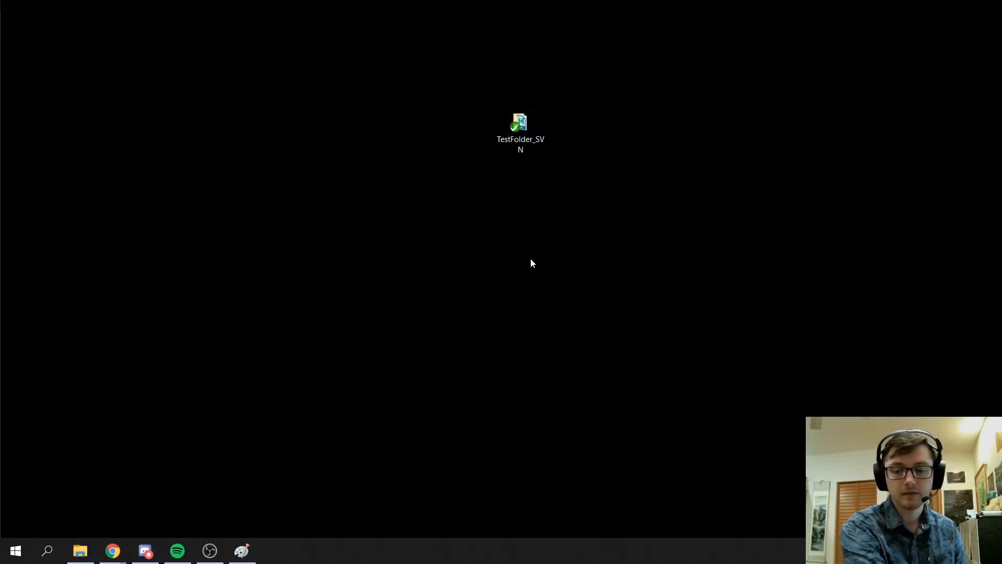
Run SVN Update on the desktop folder TestFolder_SVN and close the finished update report
right_click(516, 135)
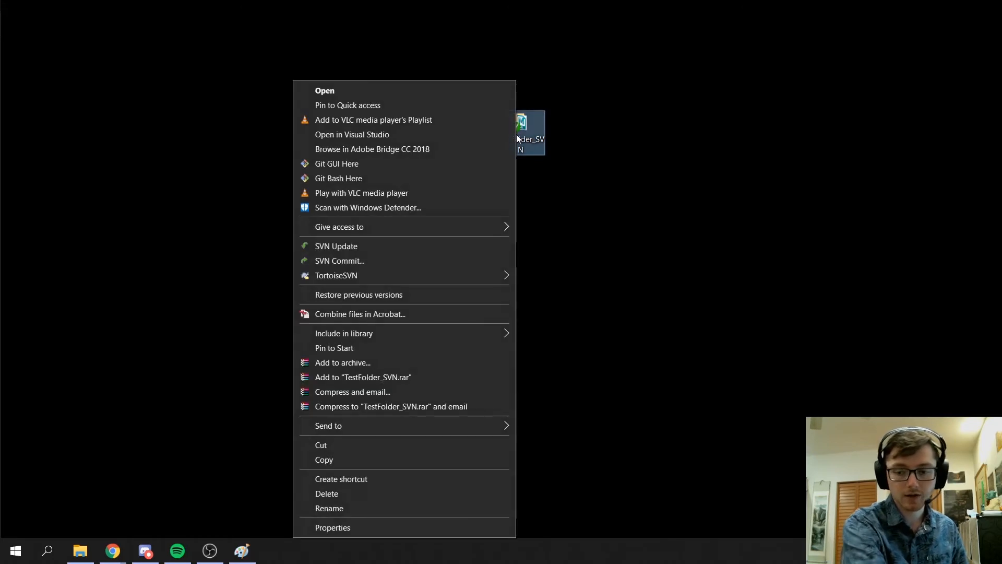
left_click(344, 247)
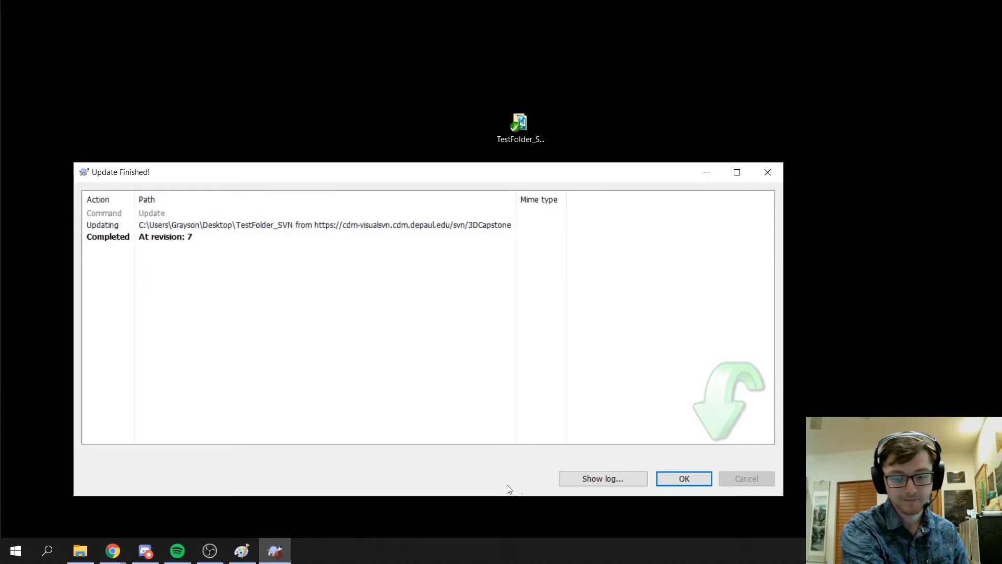
left_click(674, 480)
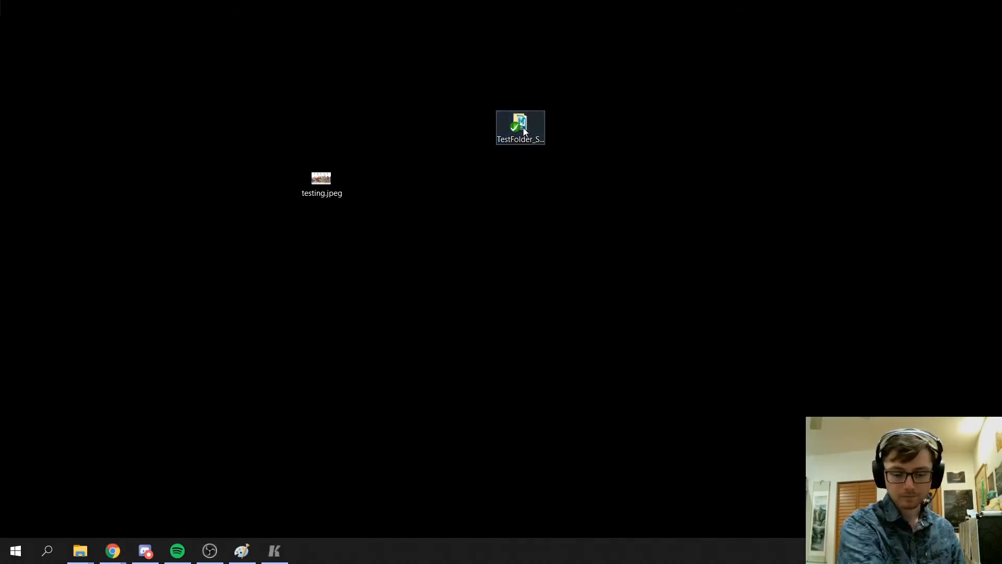
Open the Test_Files folder inside TestFolder_SVN and look over the PDF and image files it holds
double_click(524, 130)
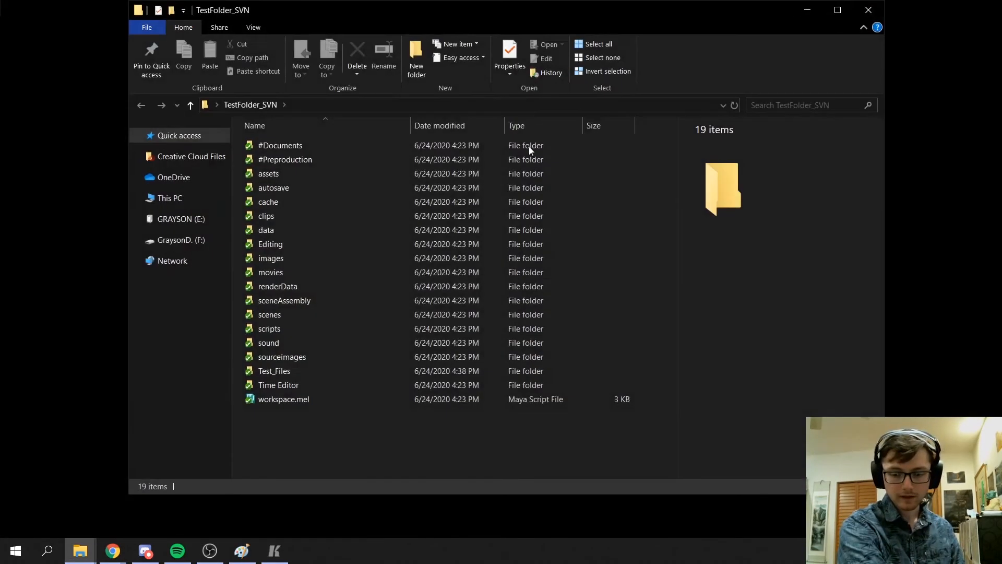
left_click(302, 371)
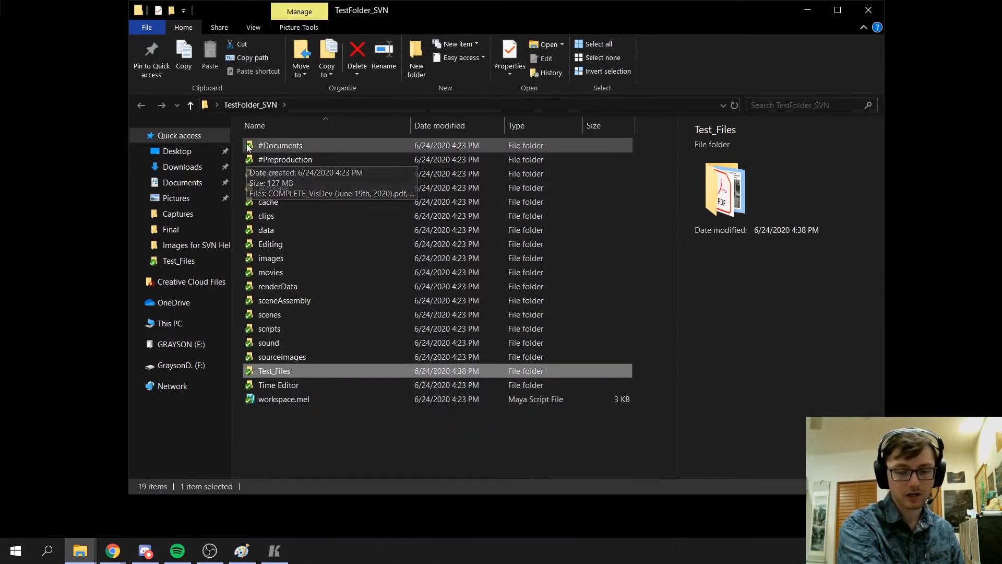
double_click(283, 371)
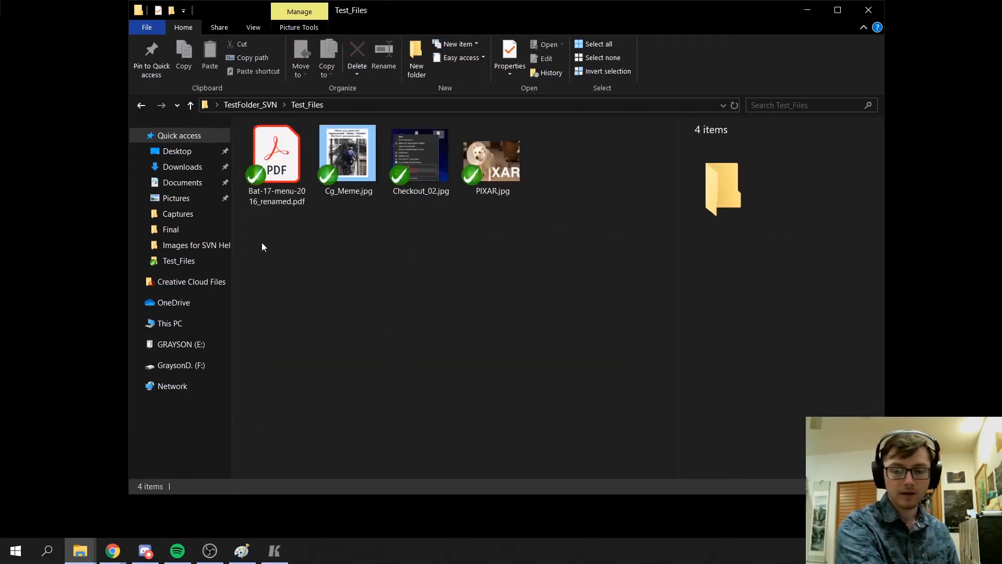
left_click_drag(271, 256, 509, 181)
left_click(479, 276)
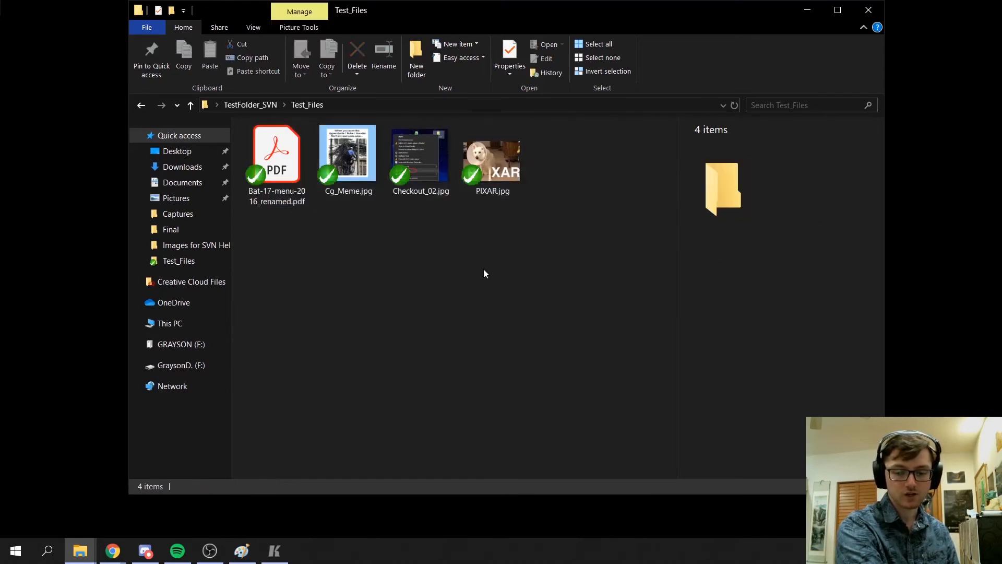
left_click_drag(568, 156, 288, 277)
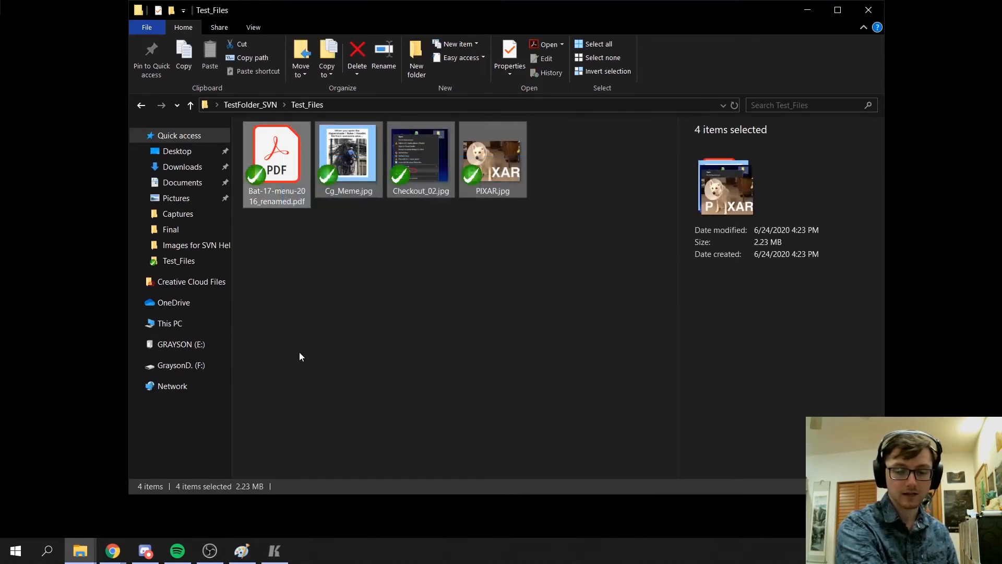
Select the files in Test_Files one after another to examine the PDF and the images
left_click(297, 355)
left_click(359, 153)
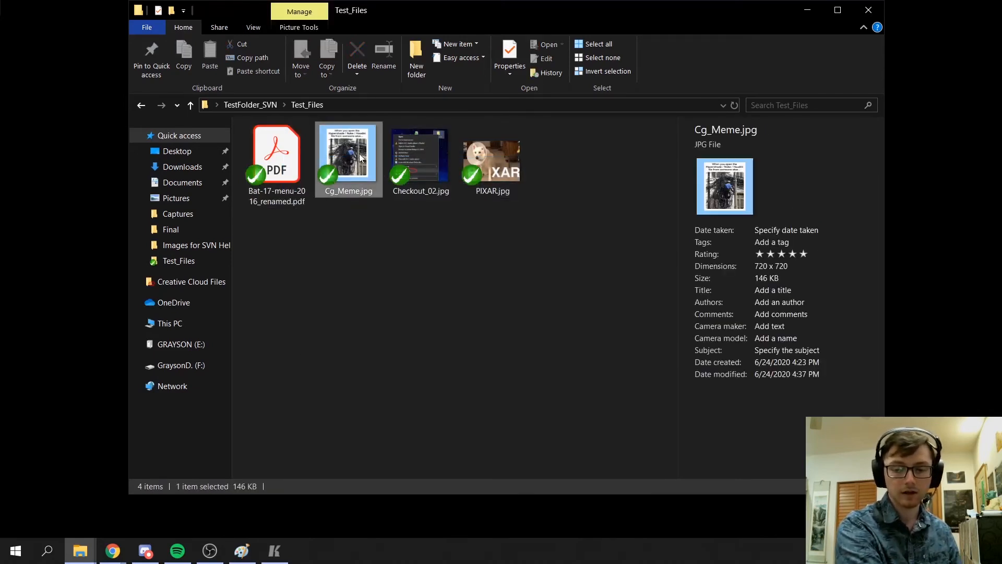
left_click(423, 182)
left_click(499, 171)
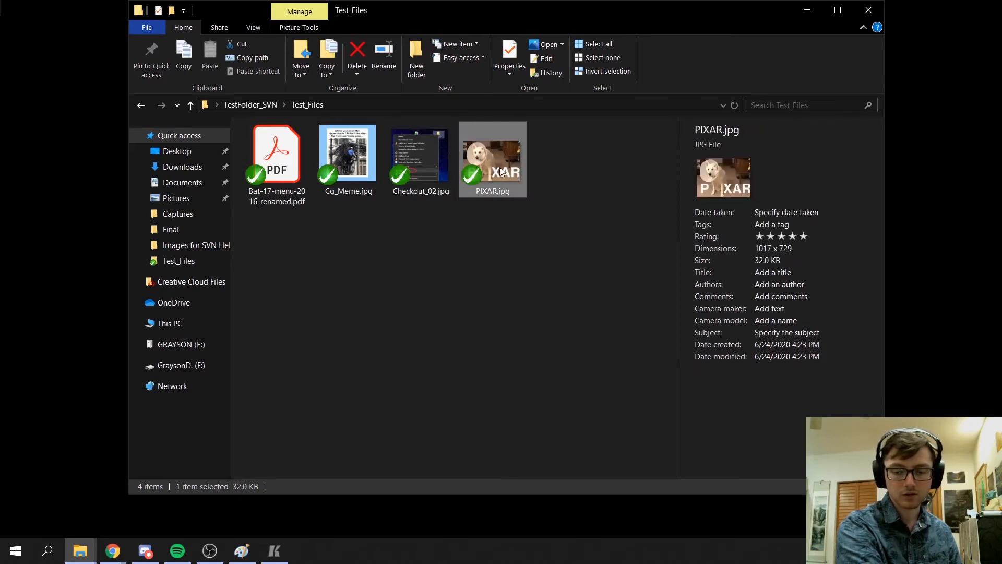
left_click(357, 256)
left_click(279, 173)
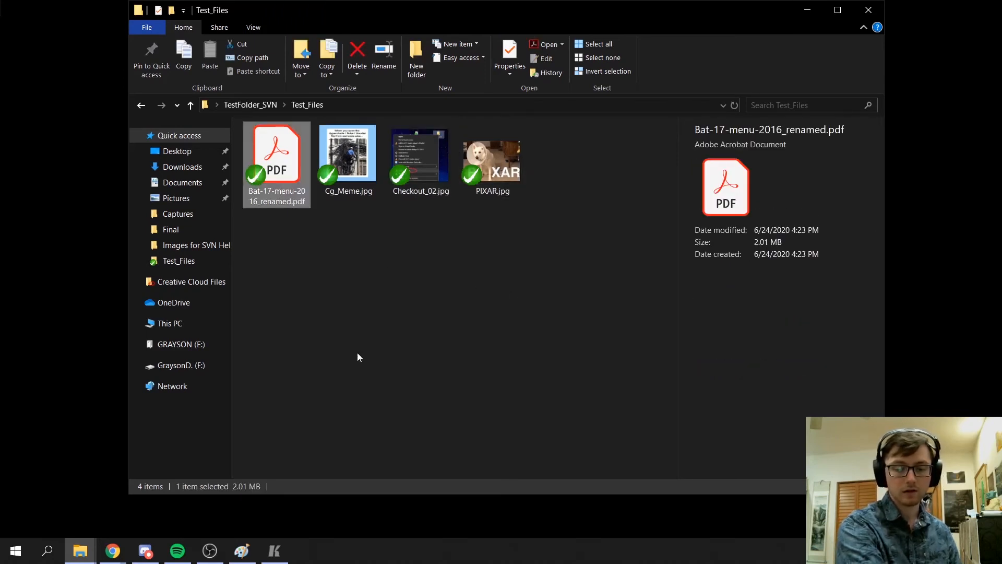
left_click(462, 304)
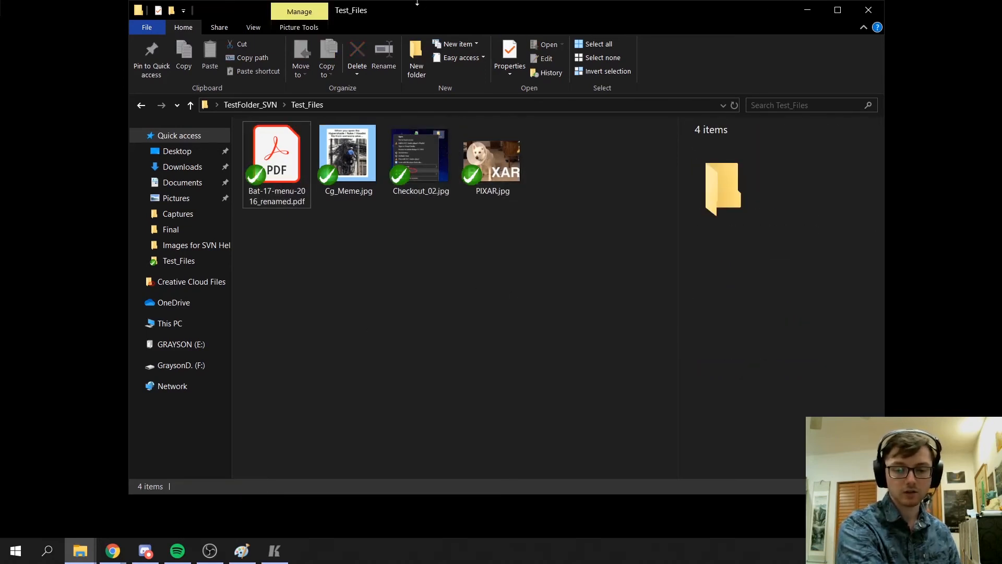
Arrange the Test_Files window so the desktop is accessible, and move testing.jpeg from the desktop into Test_Files
left_click(65, 165)
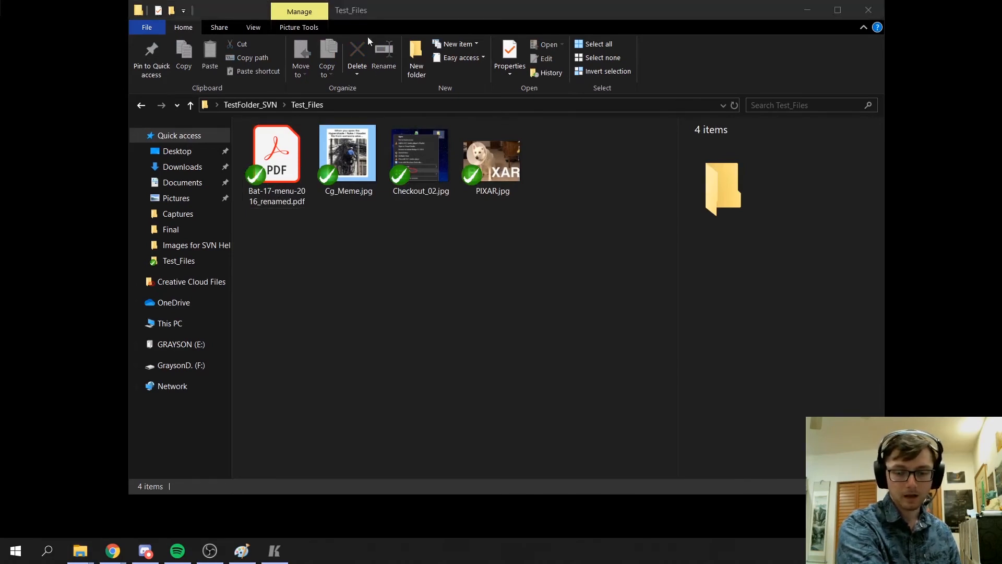
left_click_drag(417, 8, 549, 221)
left_click_drag(328, 179, 80, 234)
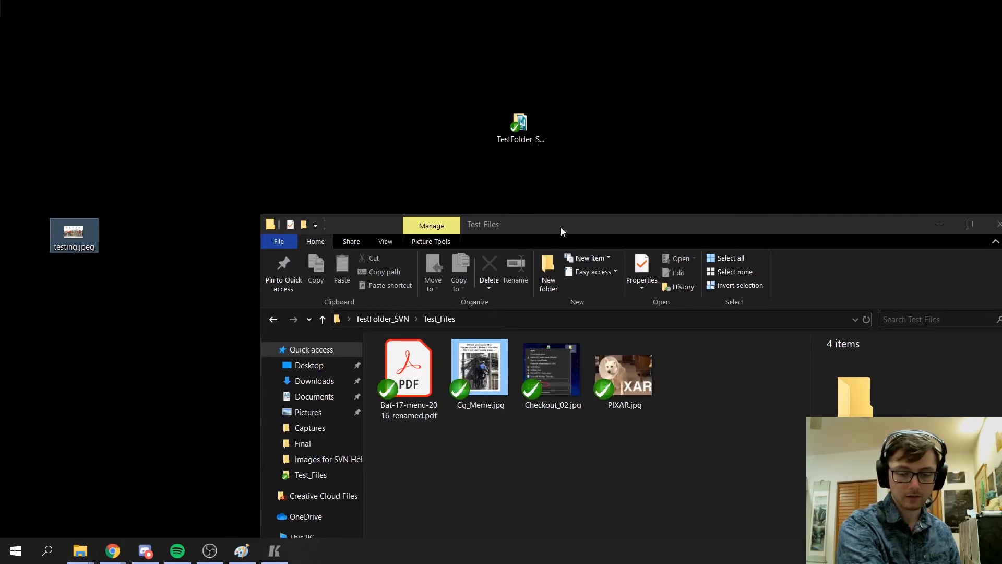
left_click_drag(561, 227, 468, 30)
left_click(73, 235)
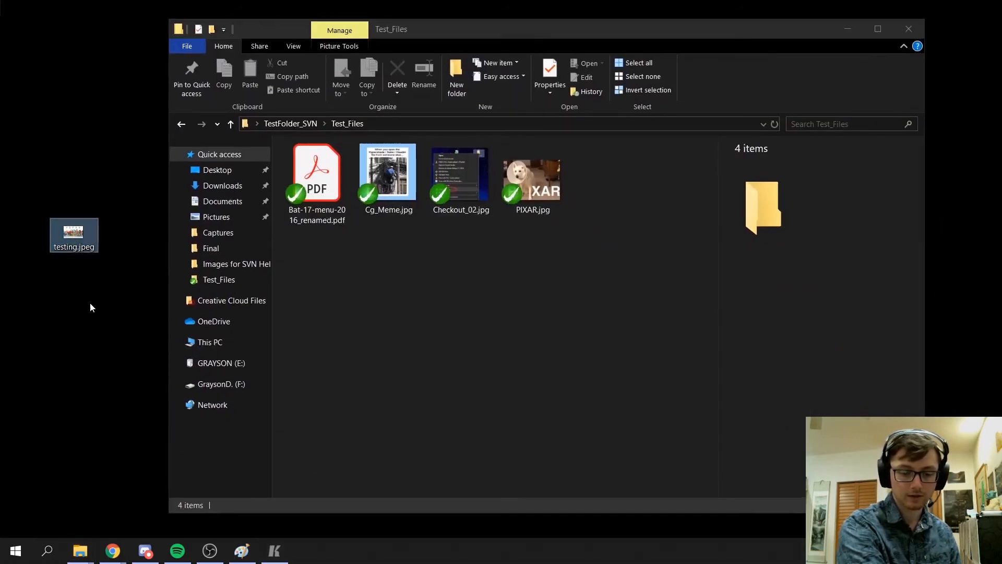
left_click_drag(80, 234, 647, 192)
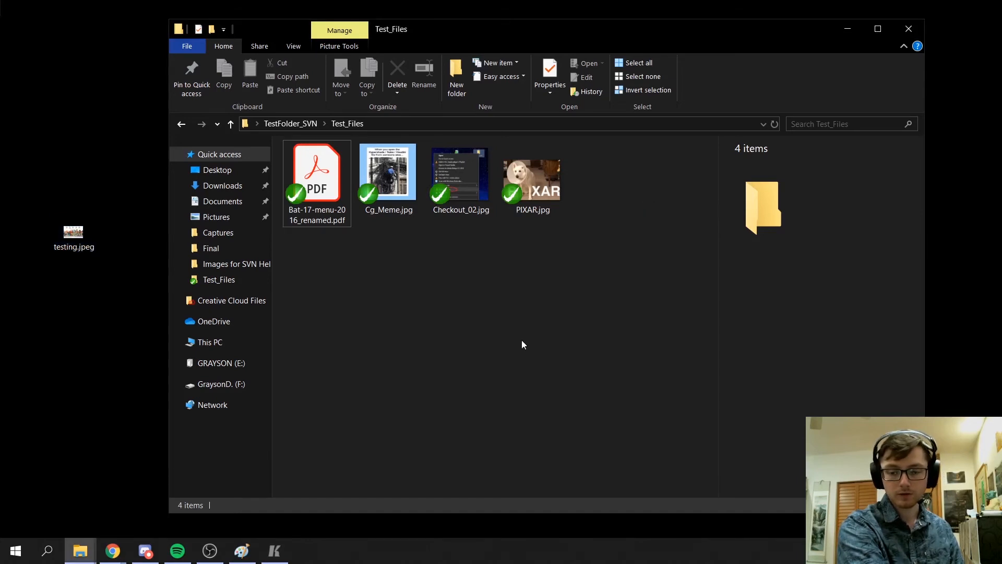
left_click(474, 328)
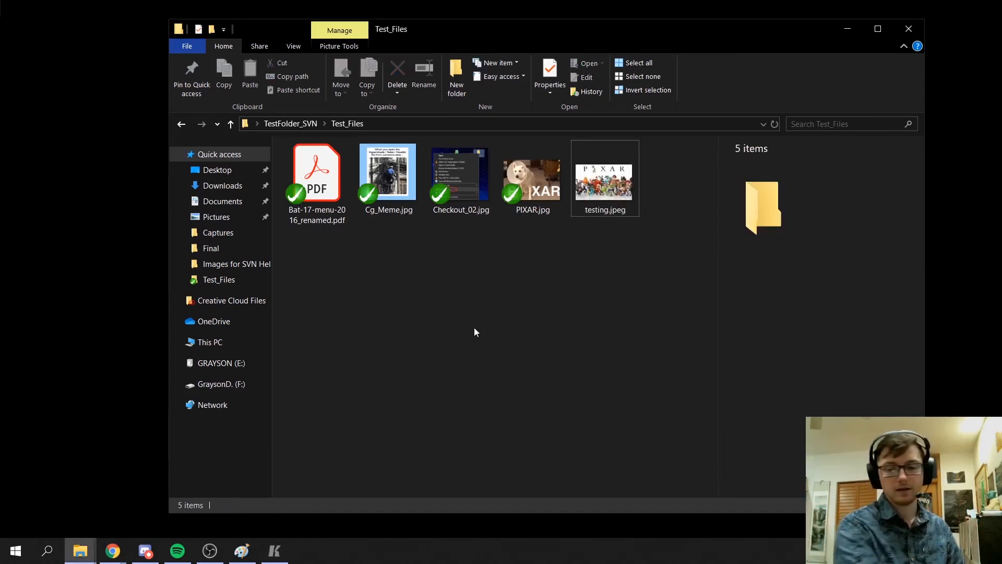
Mark testing.jpeg for addition to version control with TortoiseSVN Add
left_click(600, 194)
left_click(615, 322)
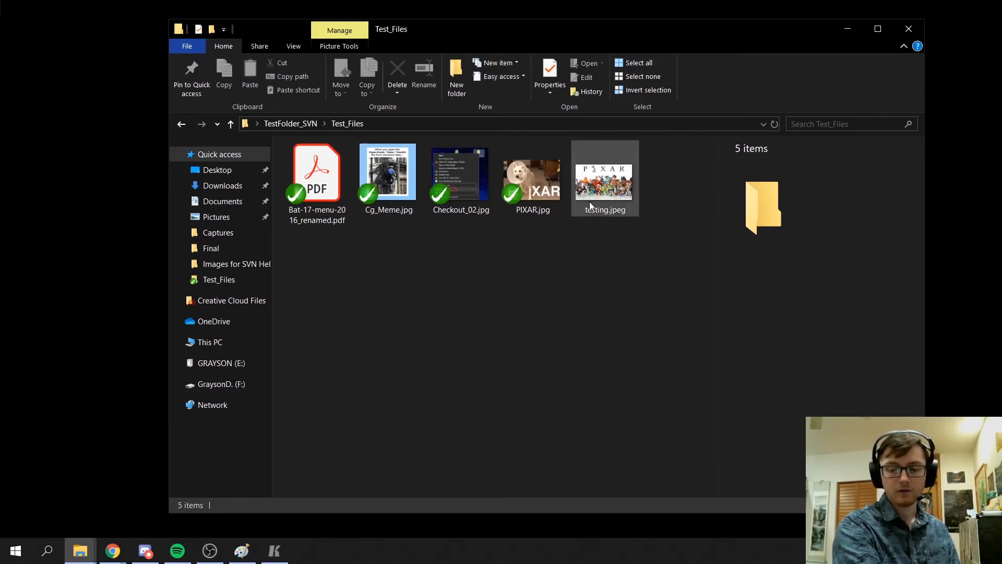
right_click(599, 186)
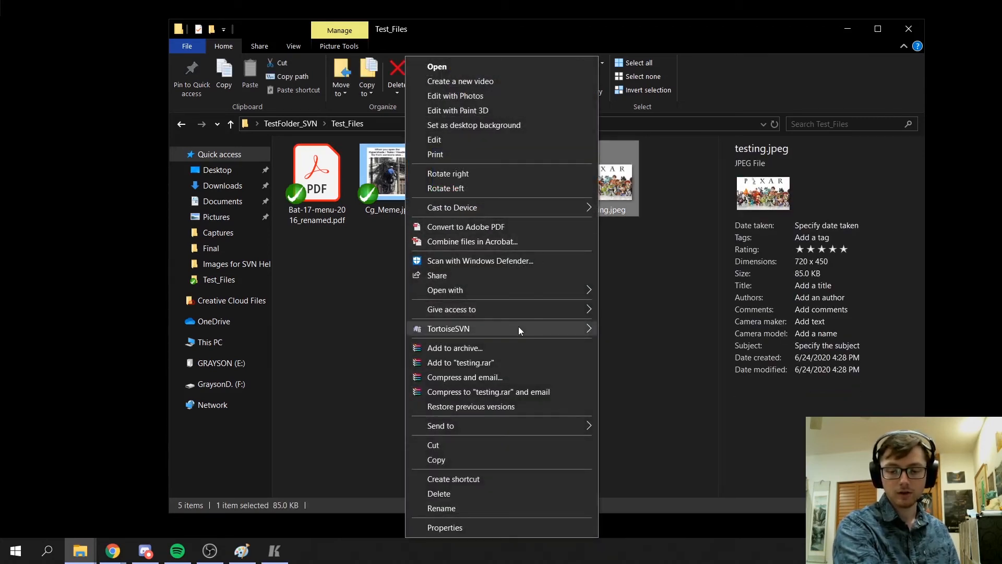
mouse_move(519, 327)
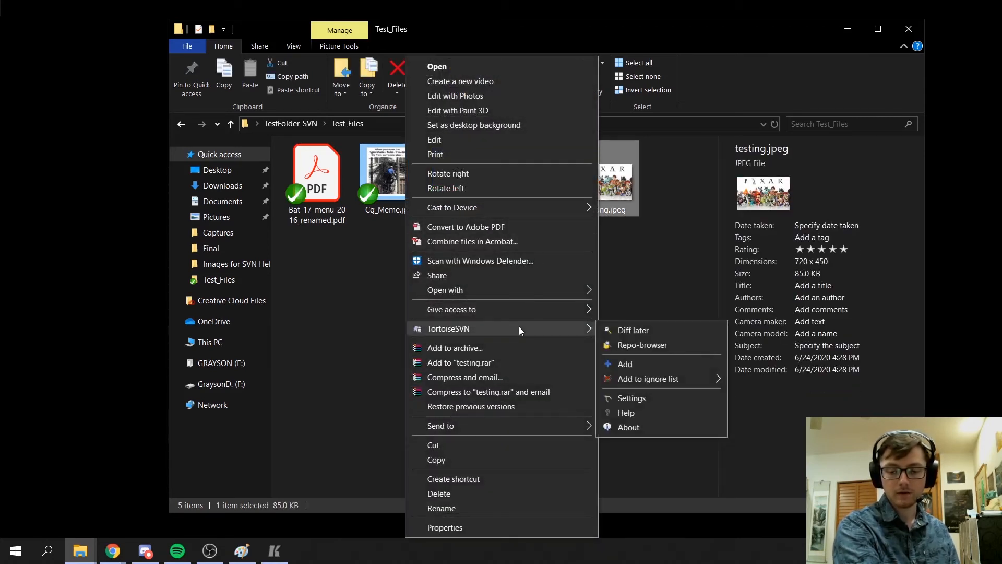
left_click(634, 364)
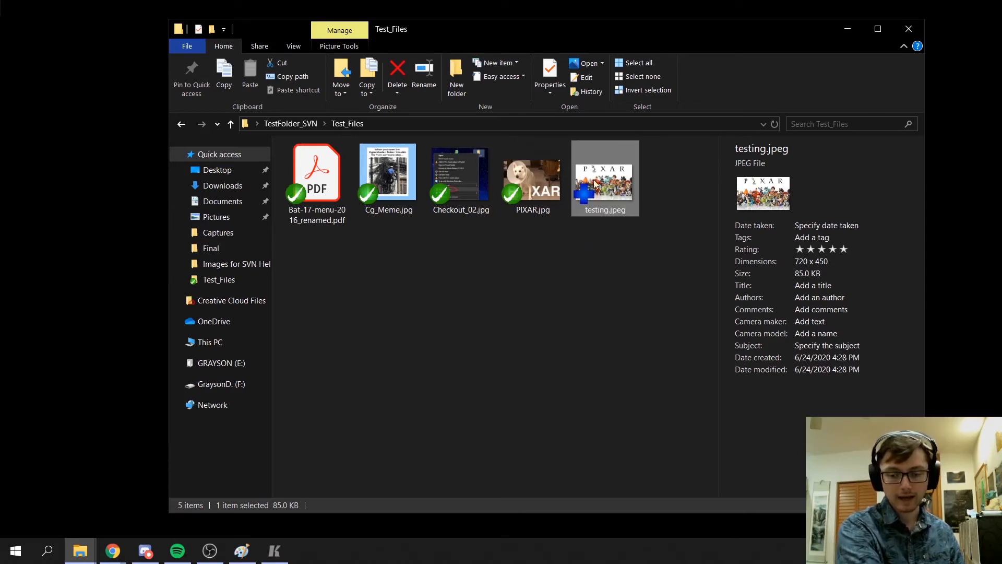
left_click(576, 308)
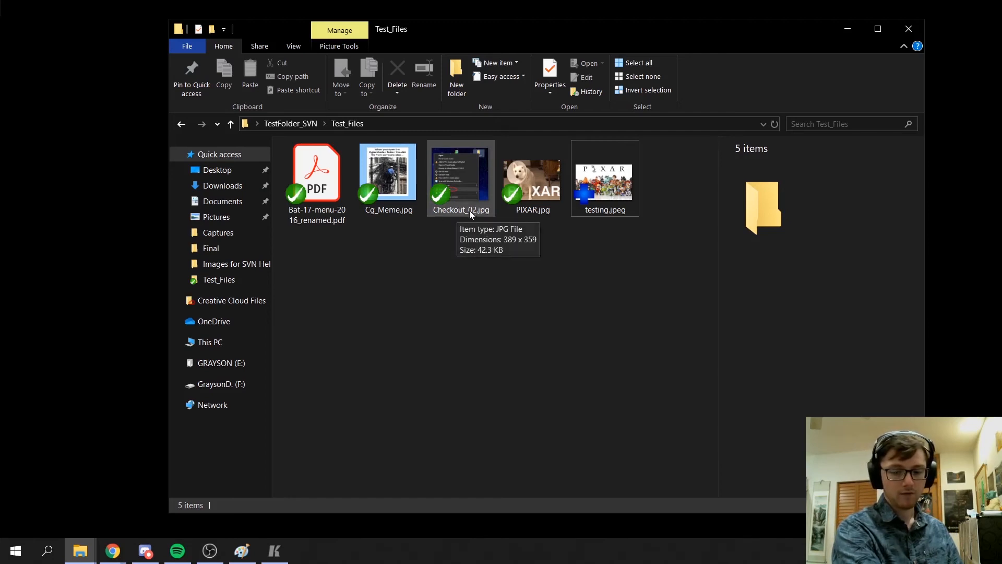
Rename Checkout_02.jpg to Checkout_03.jpg with the TortoiseSVN Rename command
right_click(452, 208)
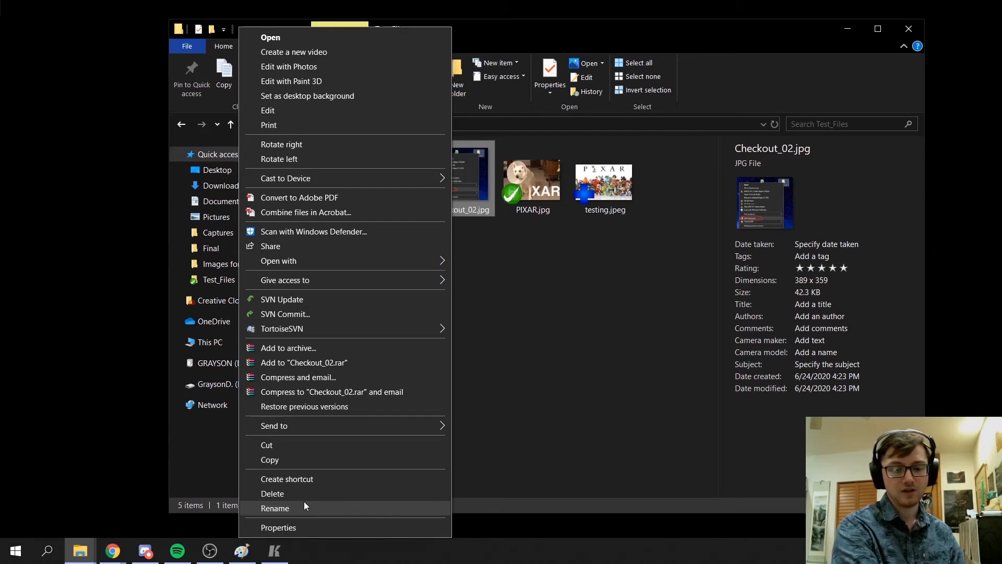
mouse_move(310, 329)
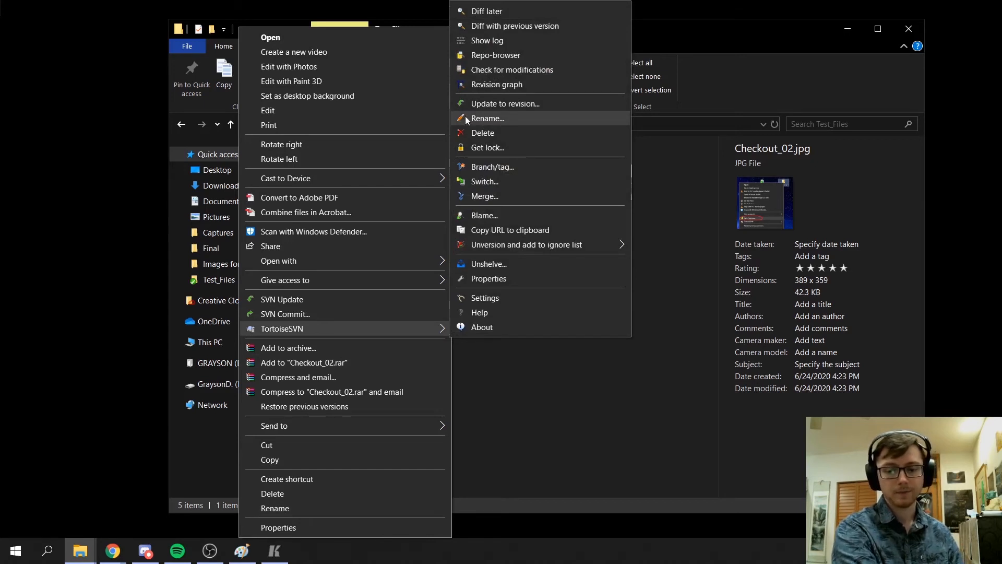
left_click(516, 119)
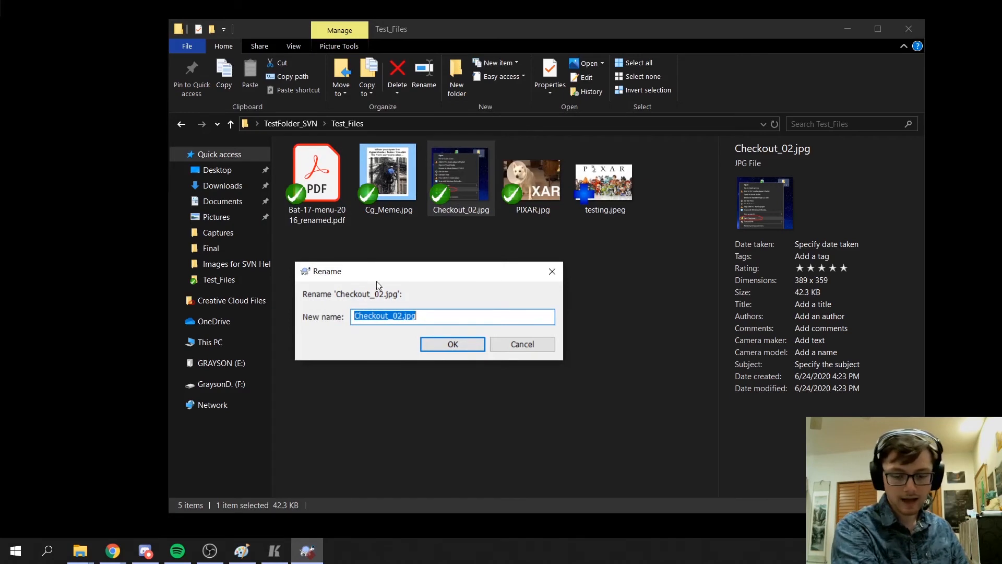
left_click(398, 316)
key("Delete")
type("3")
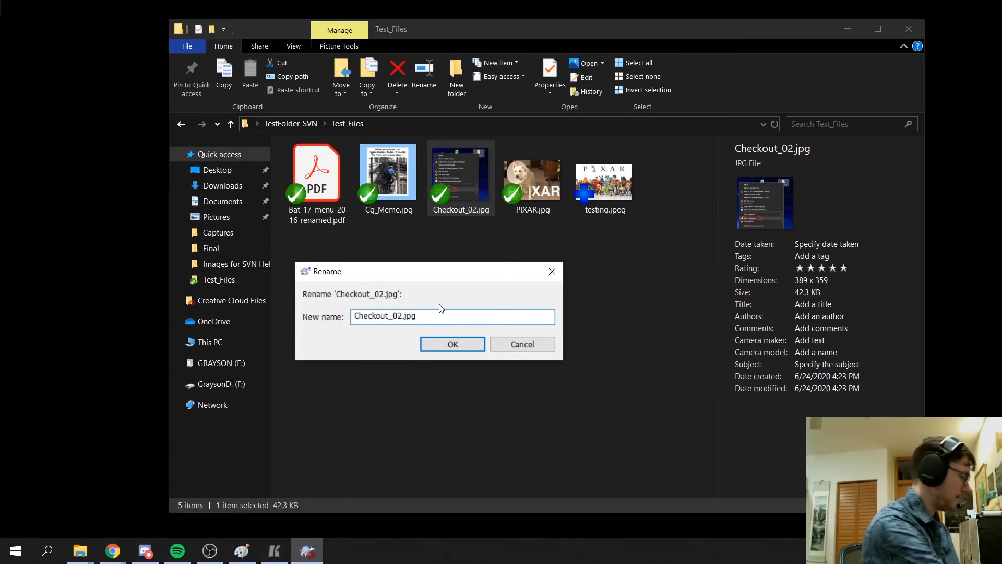
left_click(449, 346)
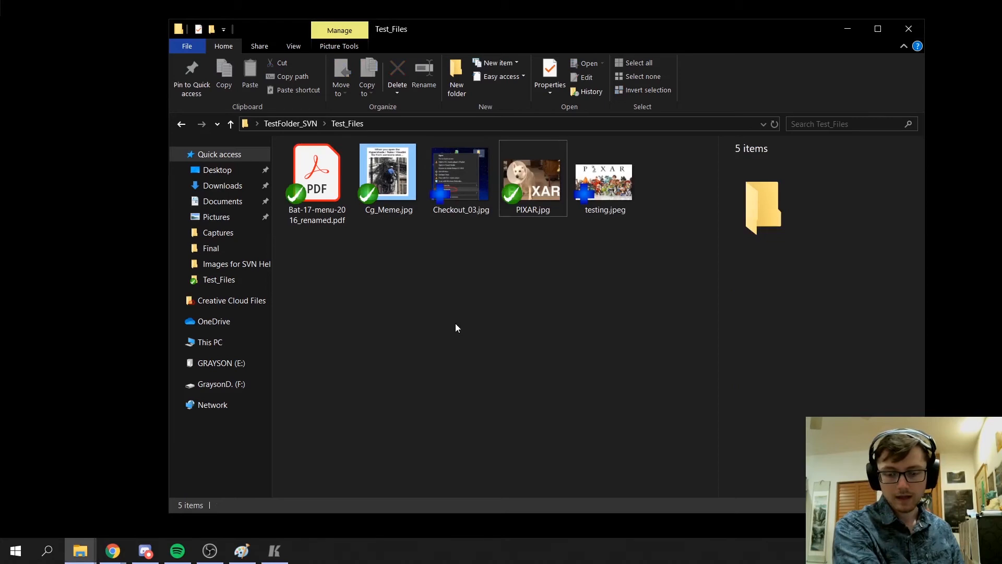
Point out the regular Windows Rename command for Checkout_03.jpg and leave it unused
left_click(462, 210)
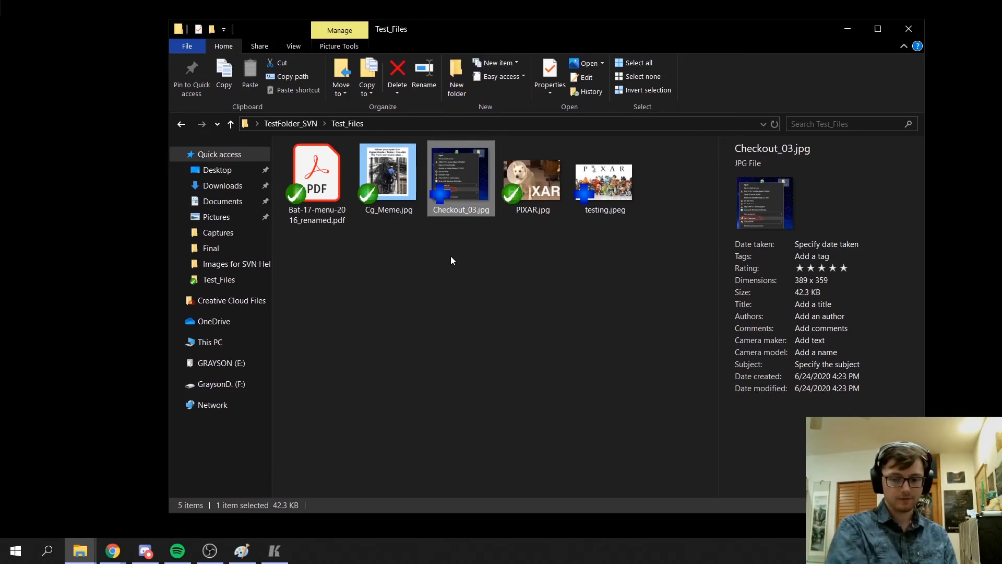
left_click(456, 291)
right_click(454, 199)
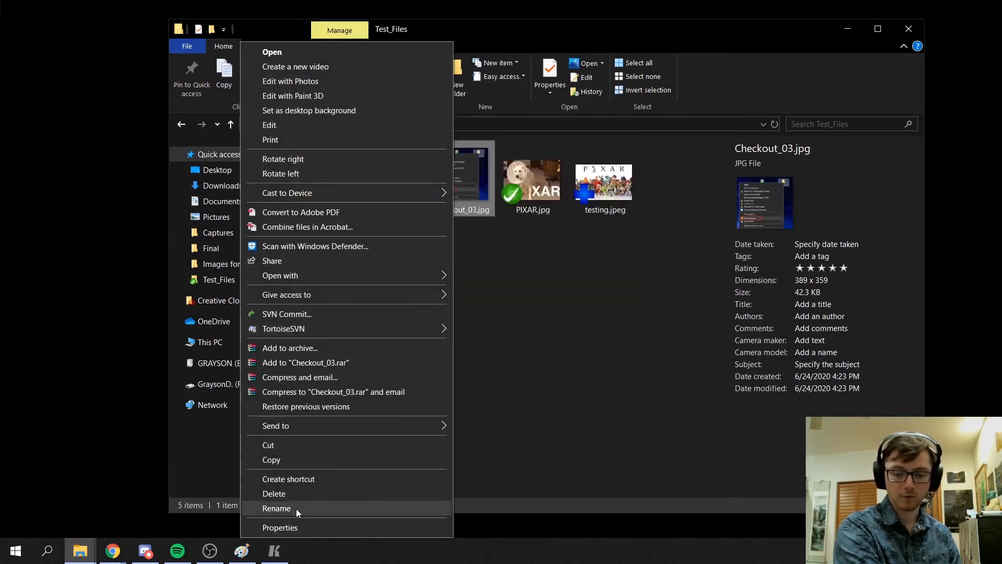
left_click(568, 371)
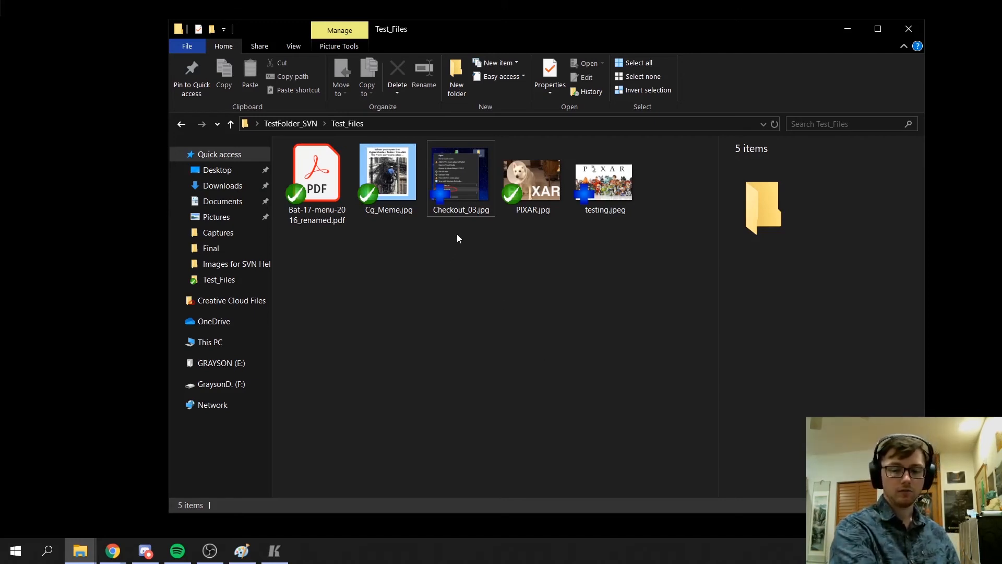
left_click_drag(450, 235, 516, 406)
left_click_drag(465, 234, 452, 445)
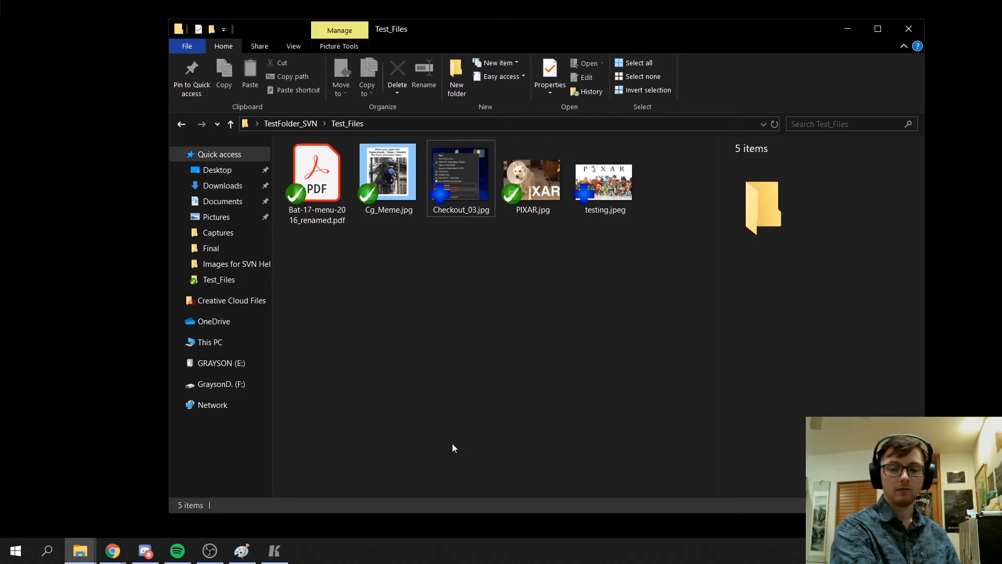
Open Cg_Meme.jpg in Paint, draw a short horizontal black line above the caption, save the image and return to Test_Files
left_click(387, 207)
right_click(393, 175)
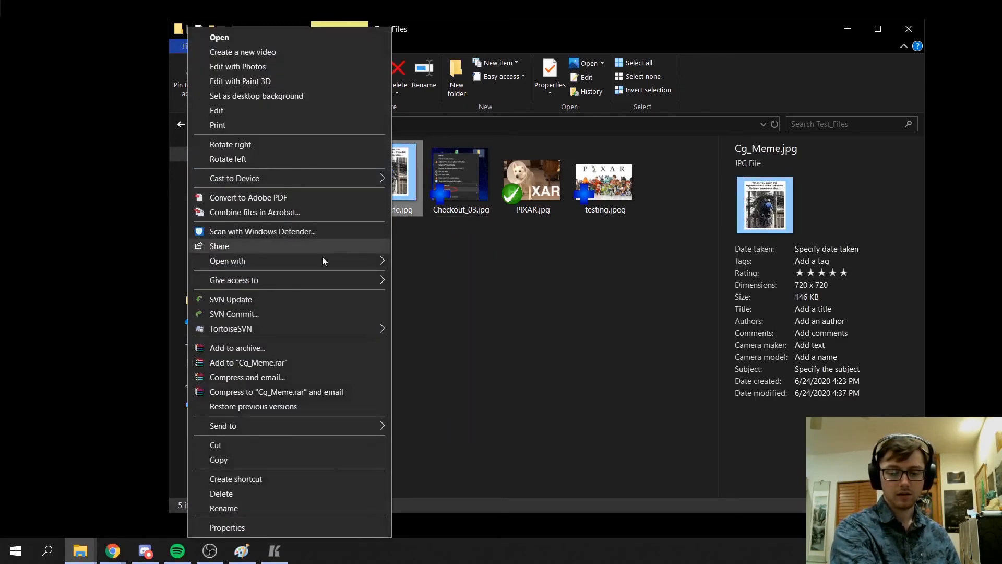
mouse_move(306, 258)
left_click(459, 304)
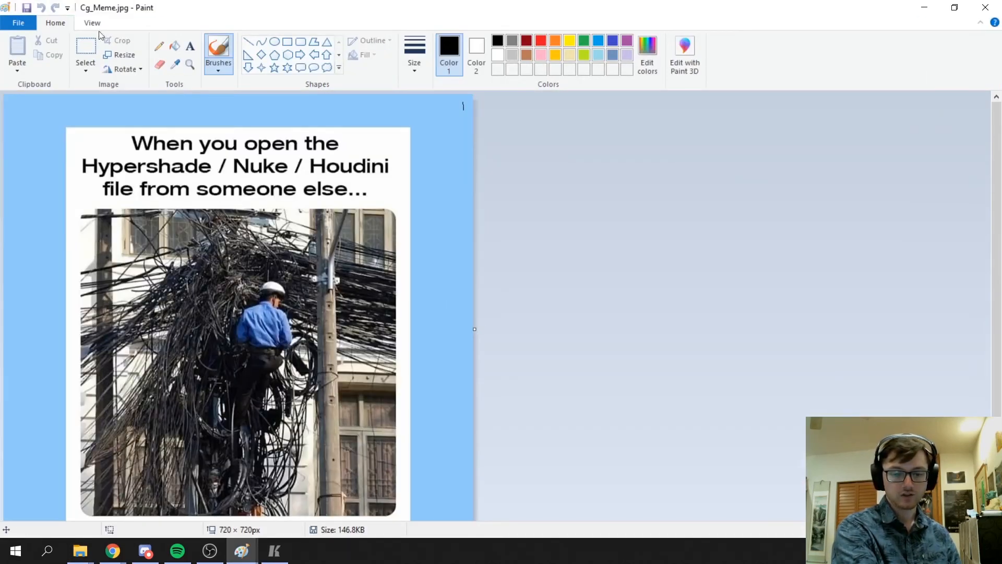
left_click_drag(325, 107, 260, 107)
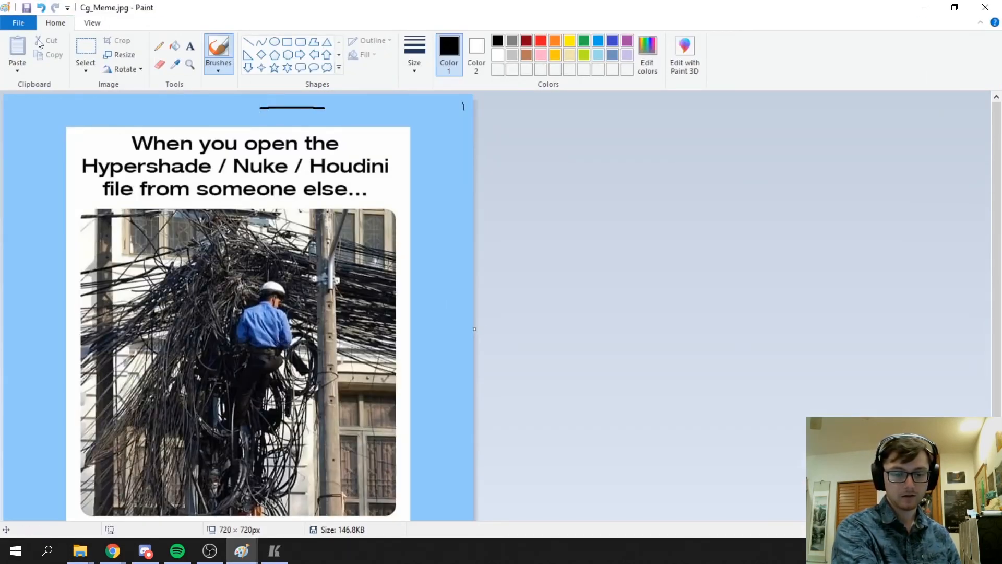
left_click(26, 7)
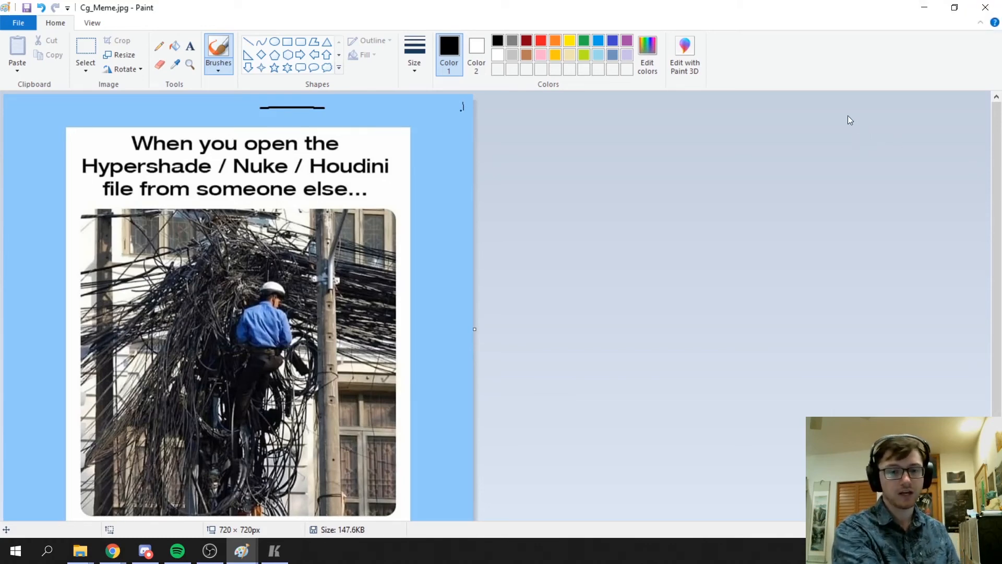
left_click(986, 8)
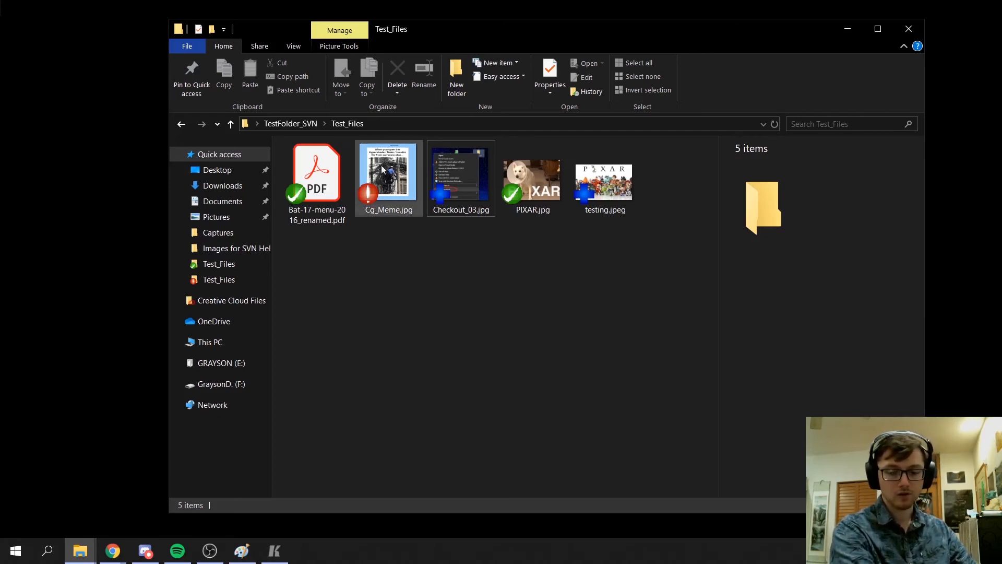
left_click(371, 201)
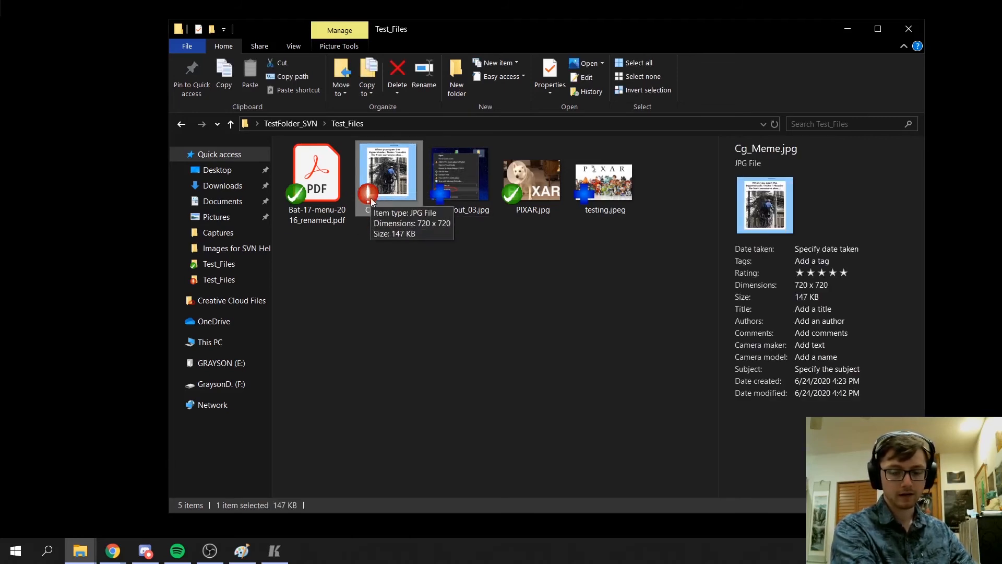
left_click(481, 337)
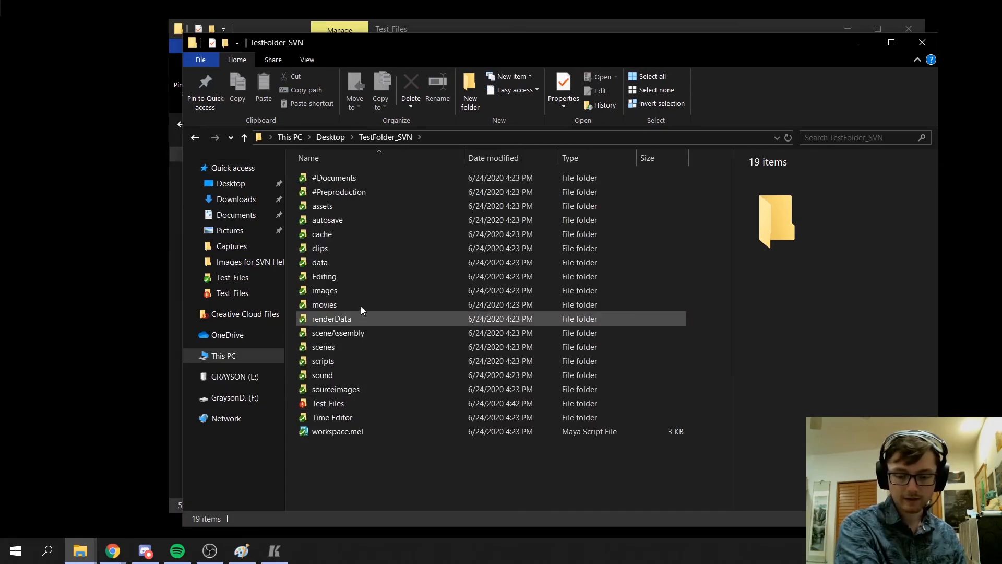
Open TestFolder_SVN's Editing folder in a second window and arrange it beside the Test_Files window
double_click(351, 281)
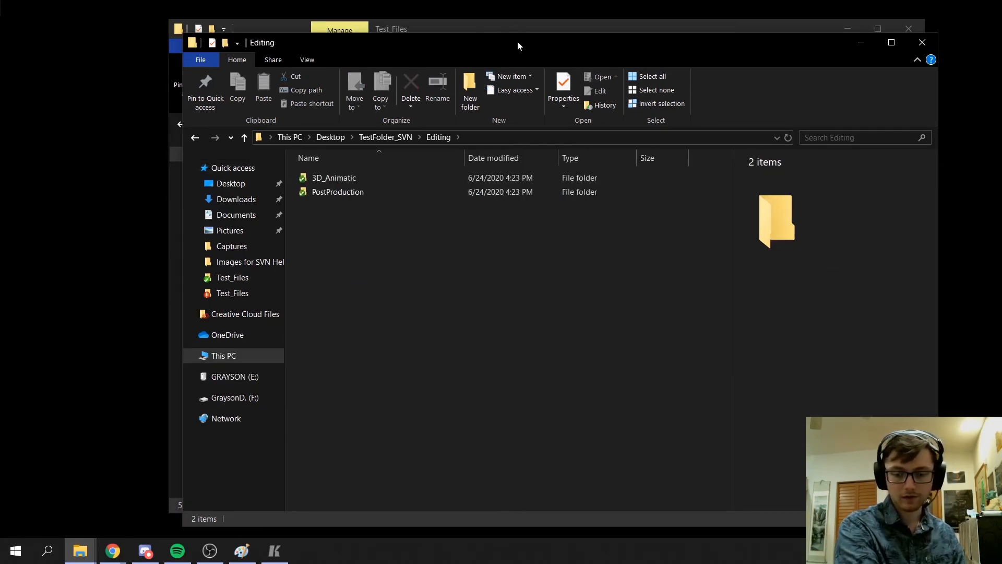
left_click_drag(518, 40, 349, 11)
left_click_drag(770, 81, 441, 81)
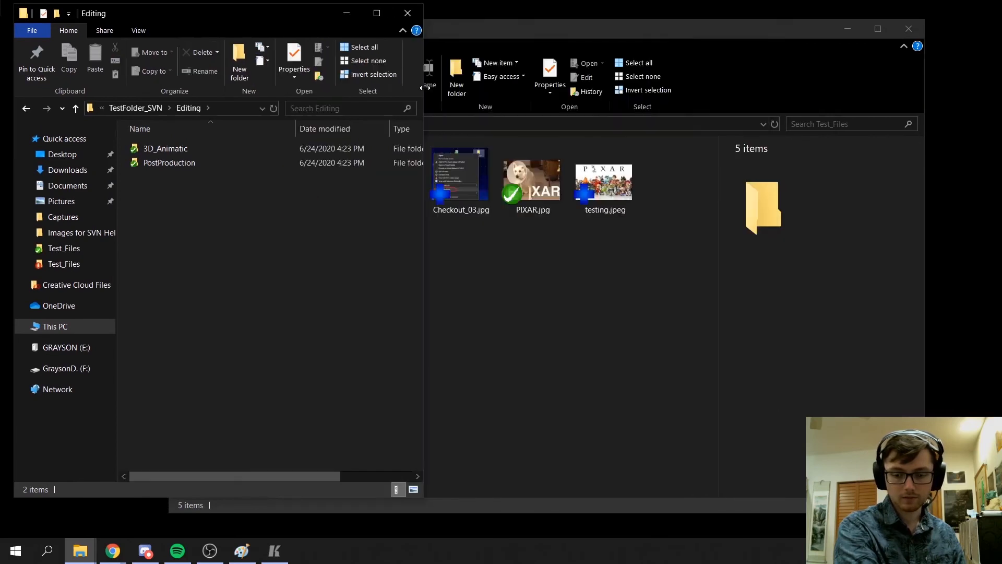
left_click_drag(612, 32, 793, 32)
left_click(221, 273)
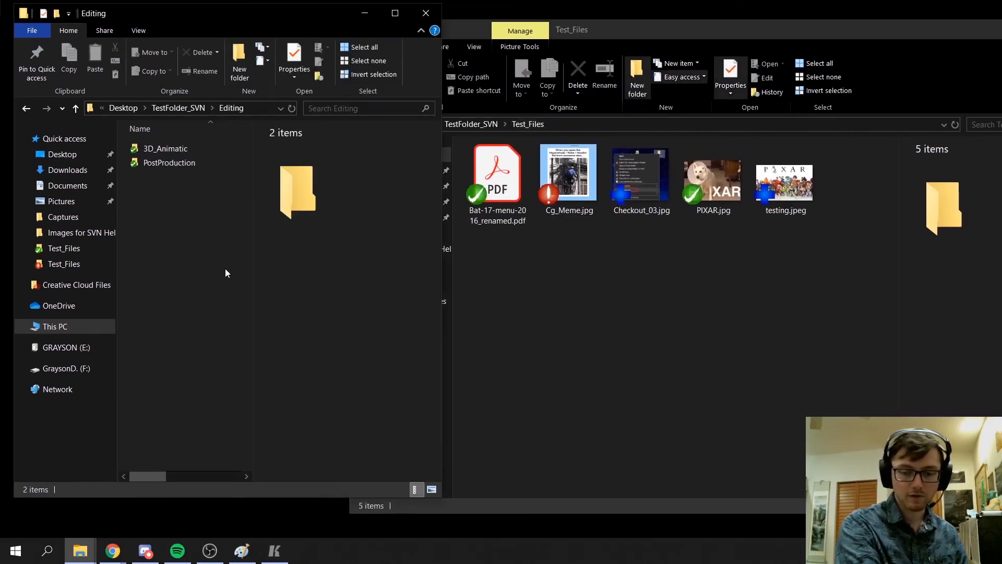
Point out the edited Cg_Meme.jpg in Test_Files and clear the selection
left_click(569, 203)
left_click_drag(591, 198, 560, 200)
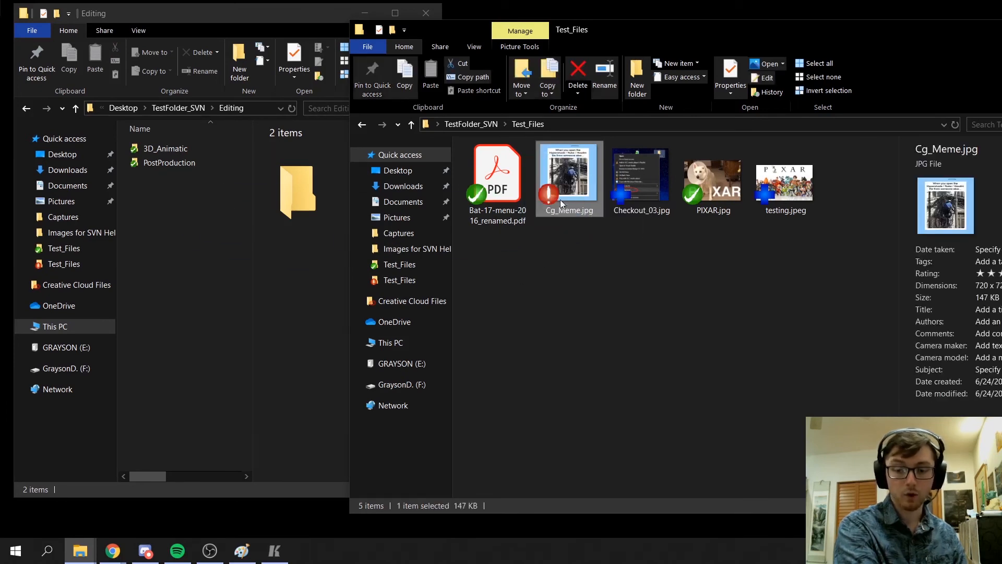
left_click(598, 315)
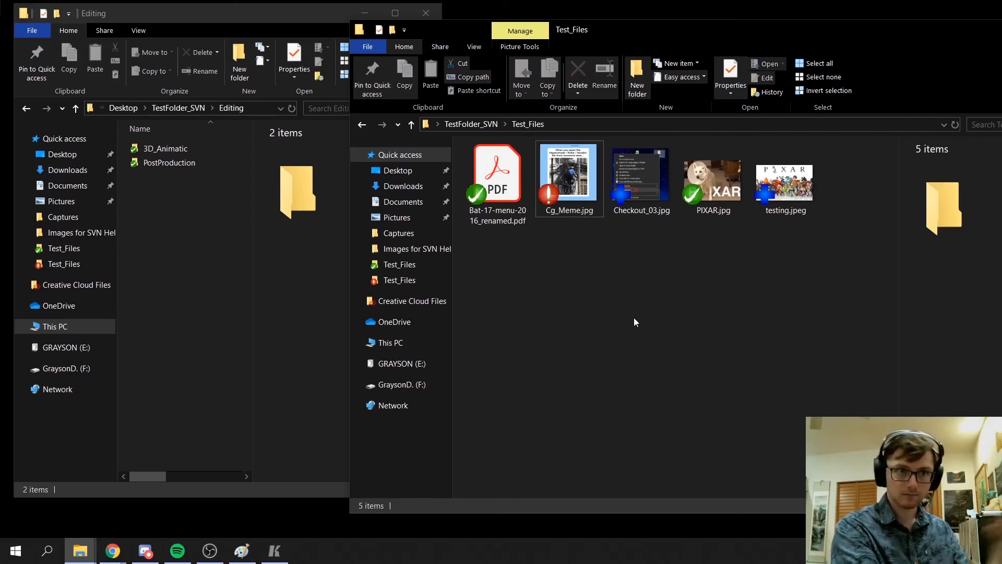
Copy PIXAR.jpg from Test_Files and paste the copy into TestFolder_SVN's Editing folder
left_click(713, 185)
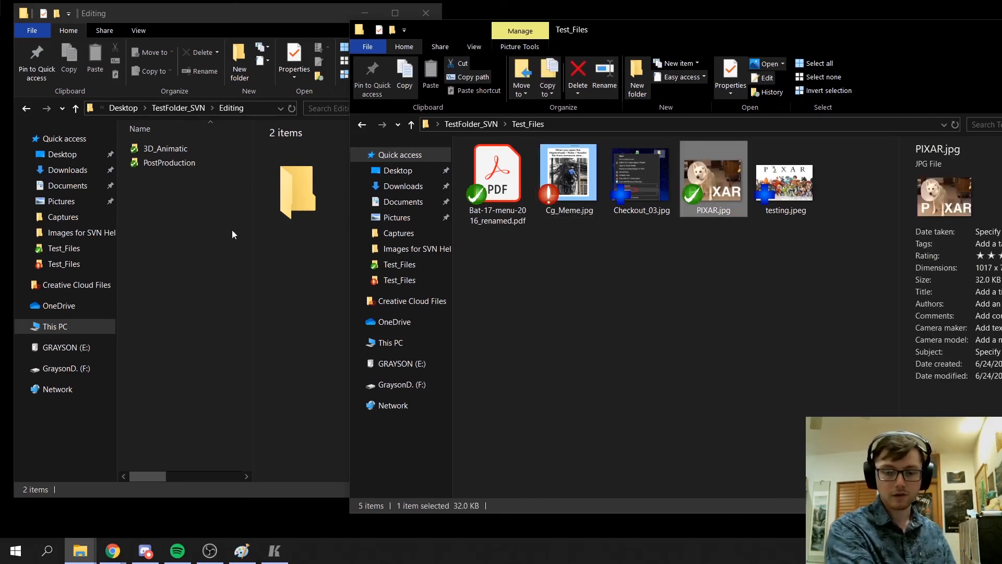
right_click(716, 193)
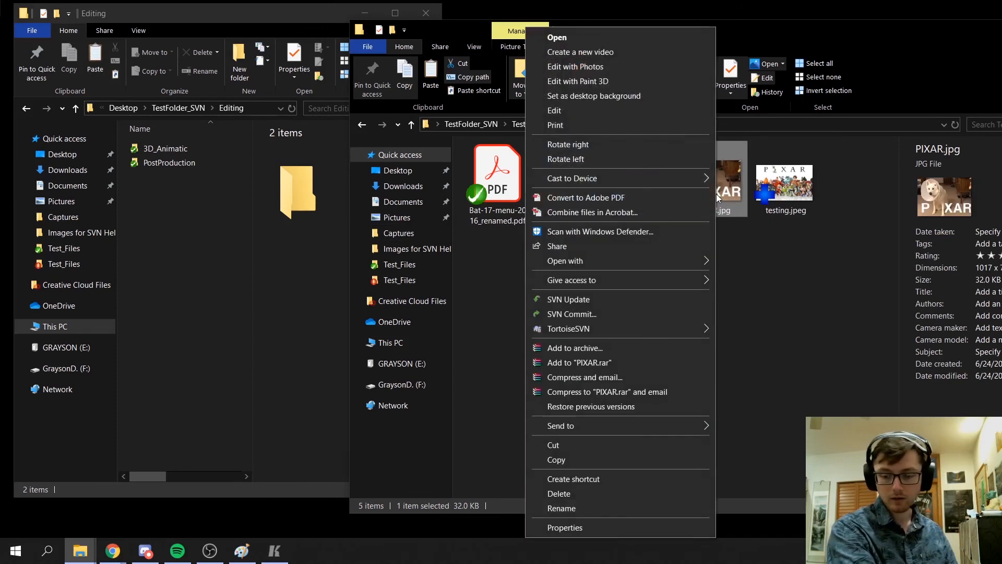
left_click(609, 462)
right_click(181, 212)
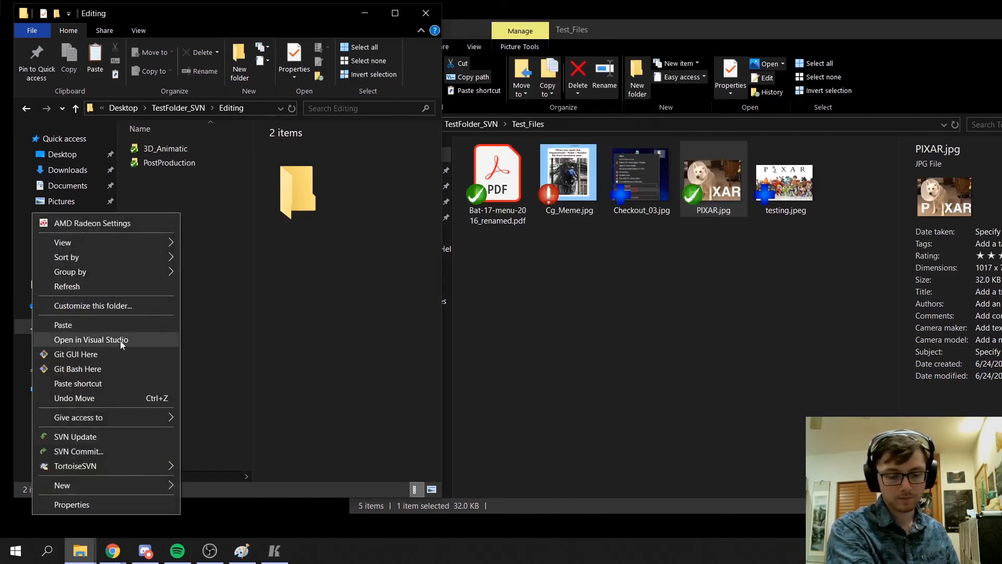
left_click(120, 324)
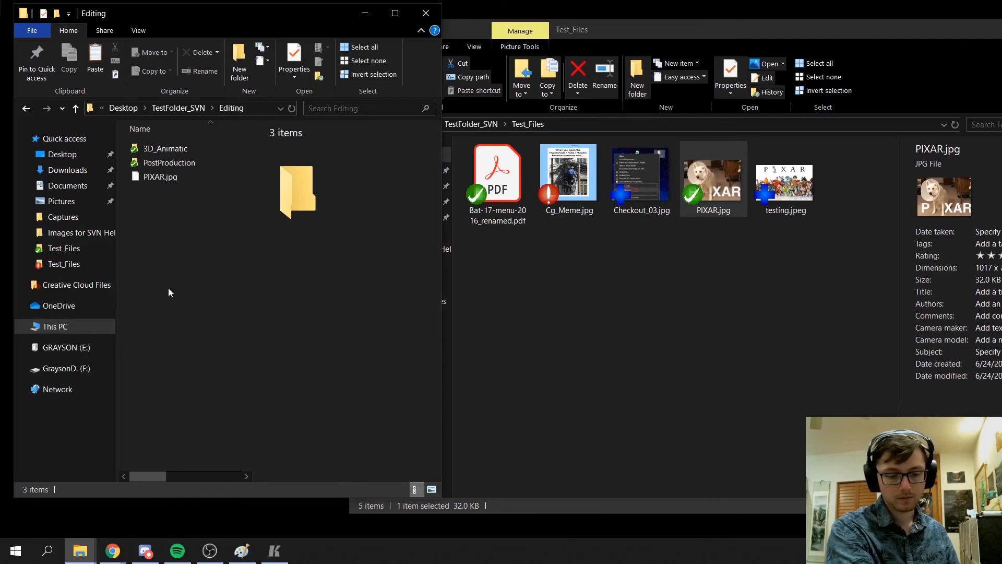
left_click(199, 217)
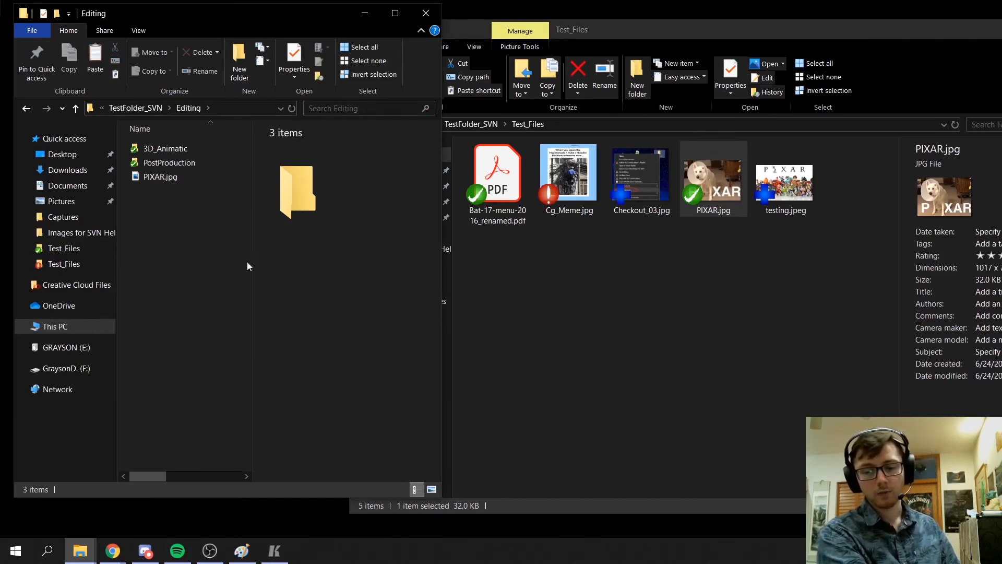
Mark the pasted PIXAR.jpg in the Editing folder for addition with TortoiseSVN Add and clear the selection
left_click(153, 176)
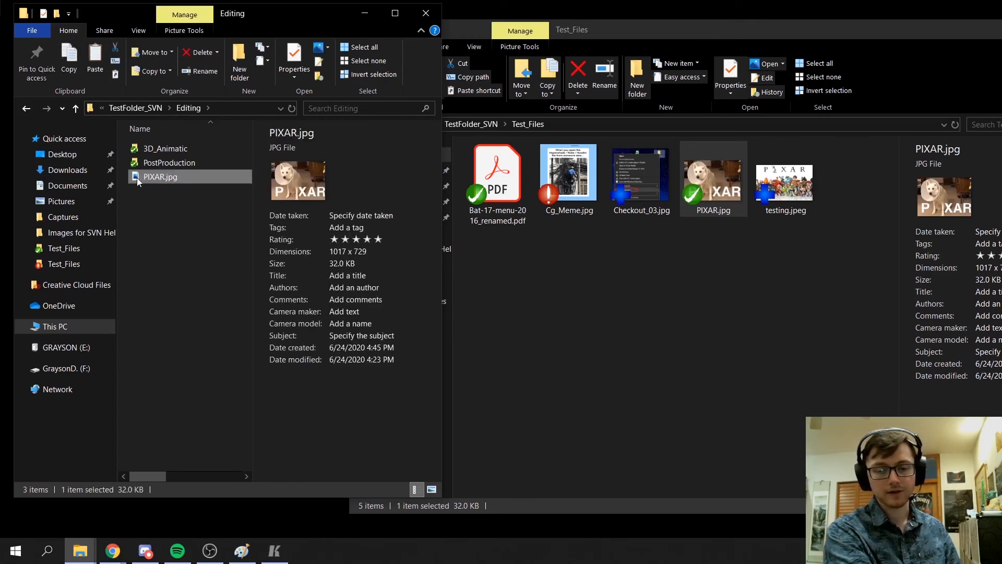
right_click(158, 174)
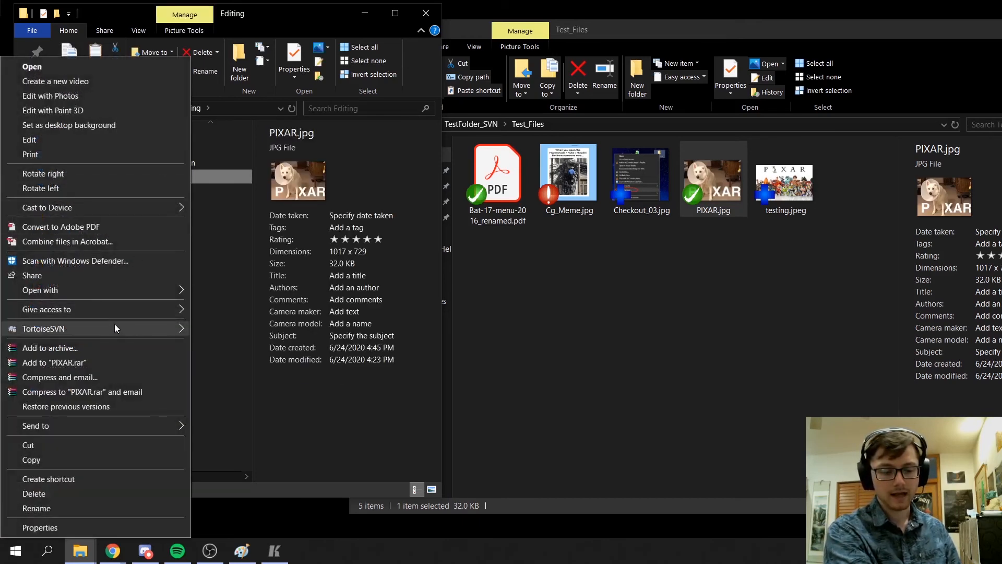
mouse_move(115, 328)
left_click(227, 364)
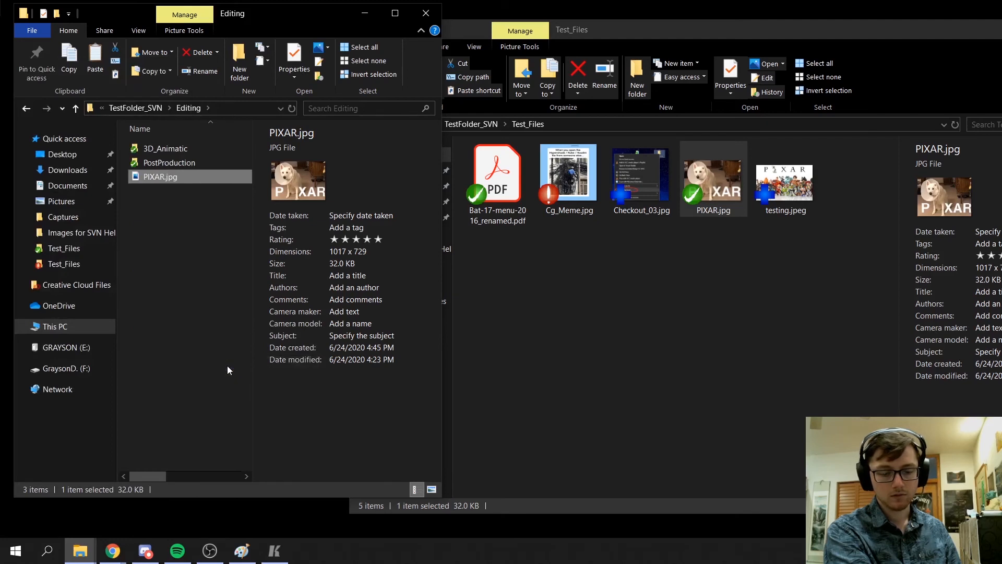
left_click(181, 240)
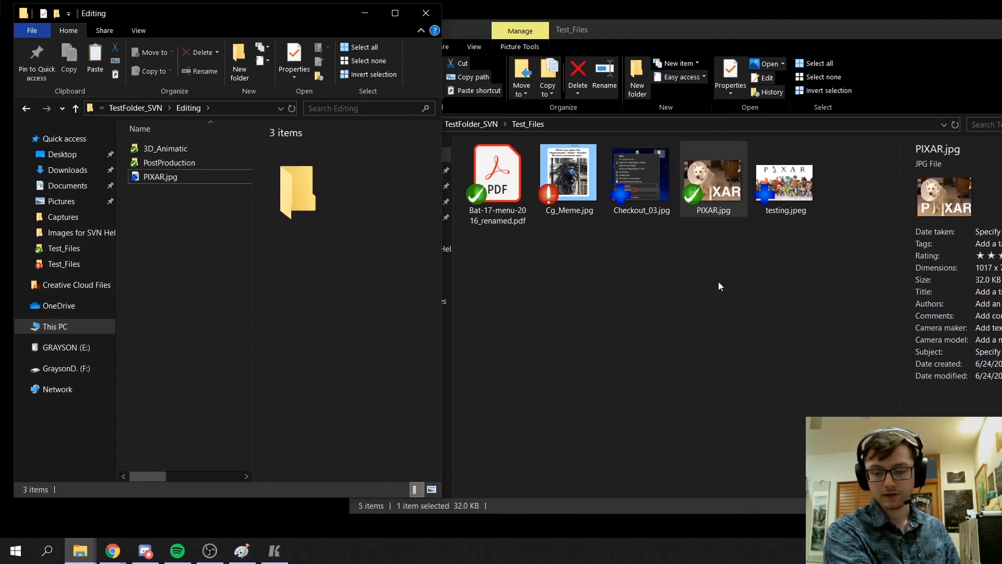
Delete the original PIXAR.jpg from Test_Files with TortoiseSVN's Delete command
left_click(708, 194)
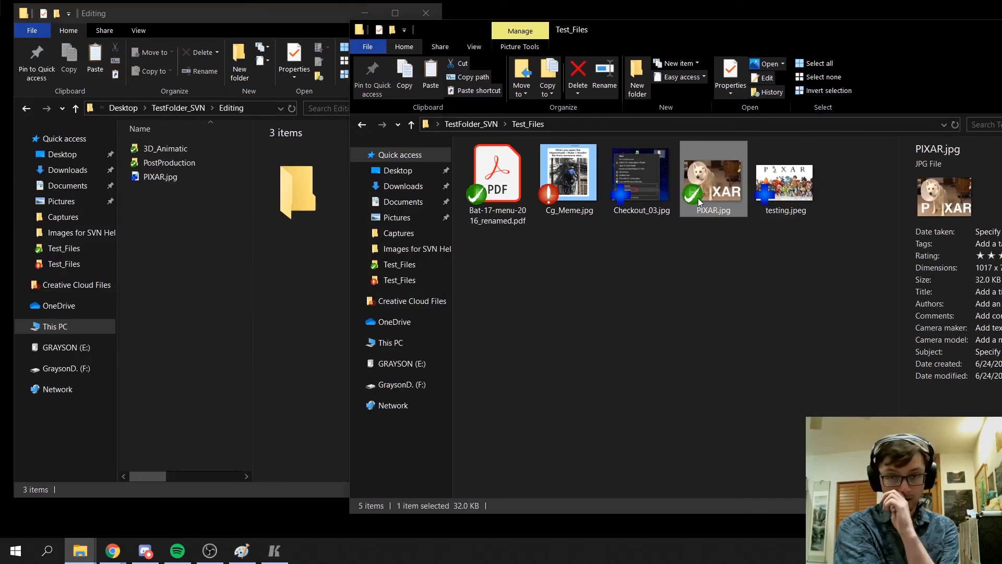
right_click(698, 199)
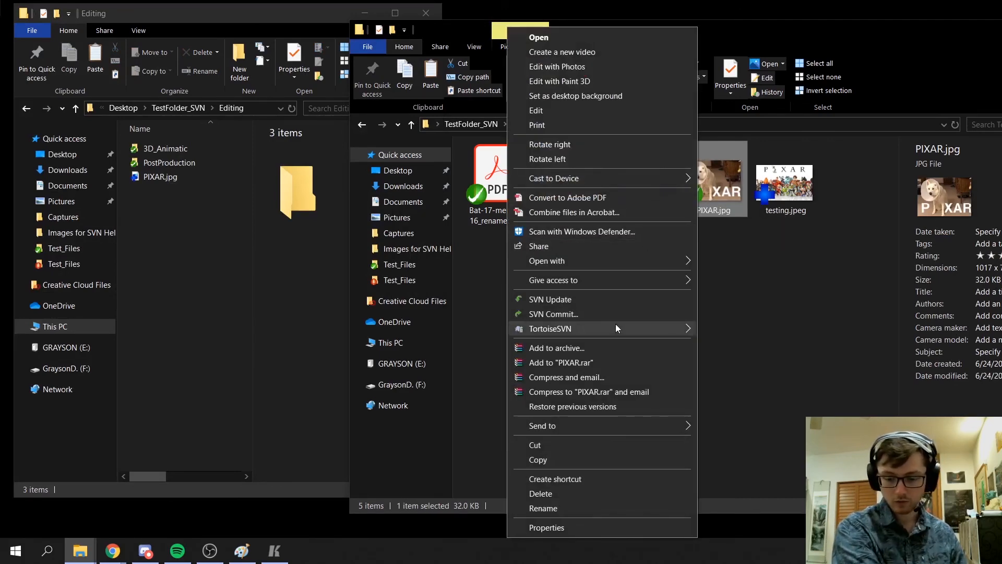
mouse_move(609, 331)
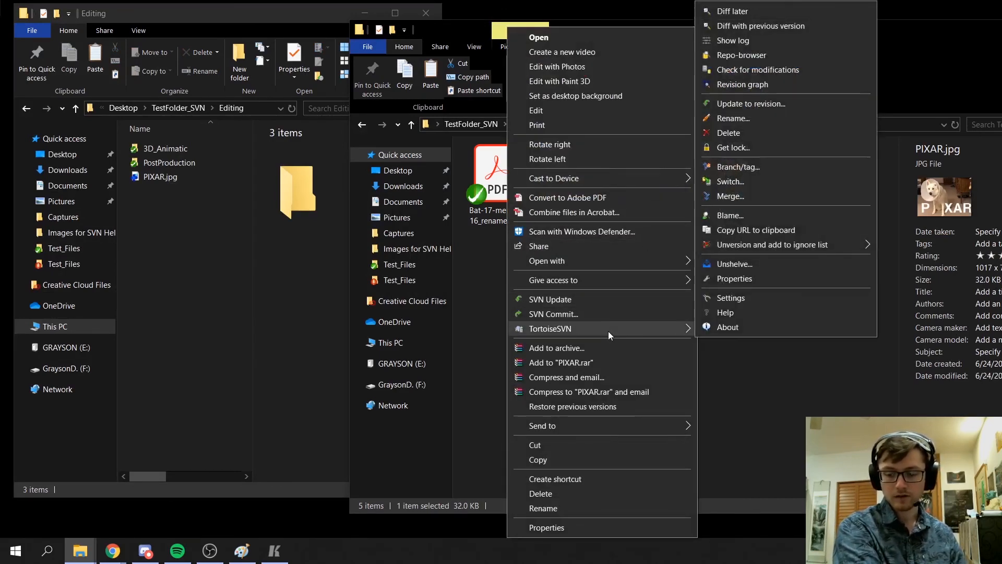
left_click(731, 133)
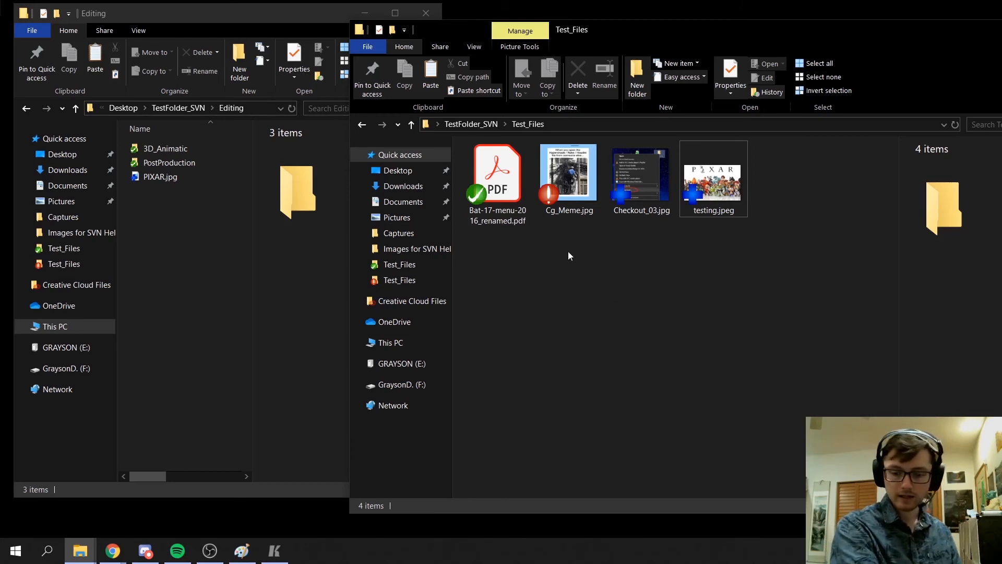
left_click_drag(502, 269, 786, 171)
left_click(685, 308)
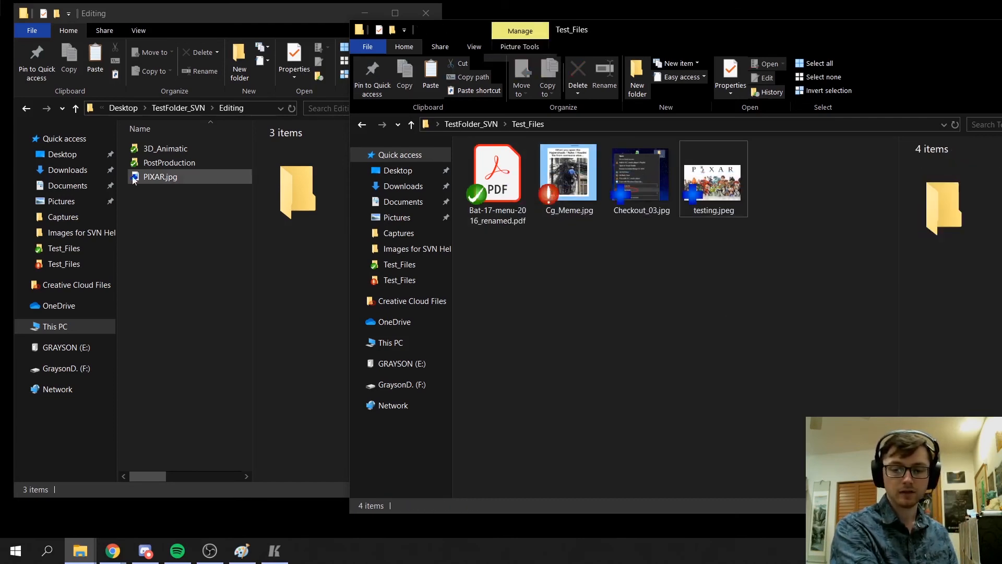
left_click_drag(496, 255, 788, 190)
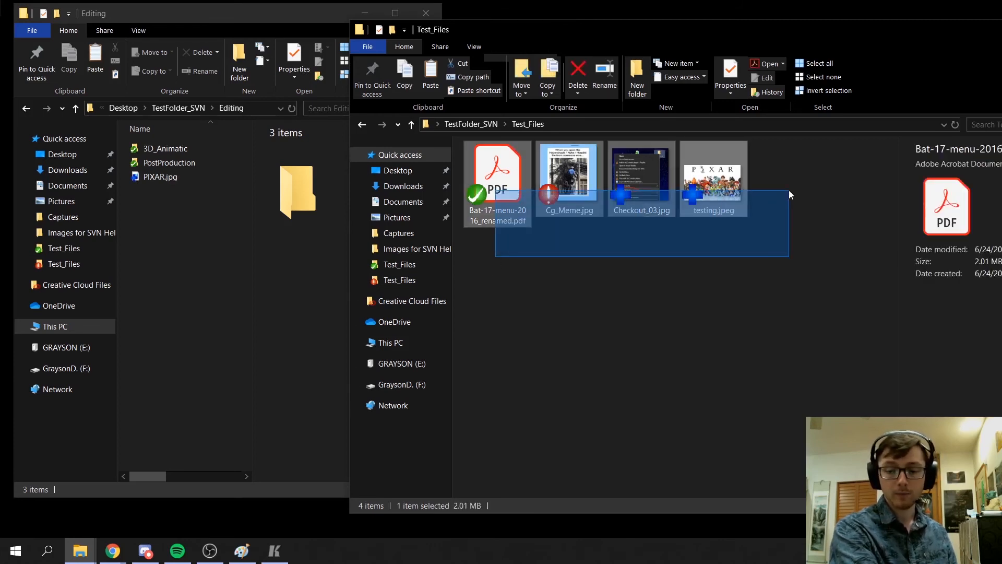
left_click(688, 314)
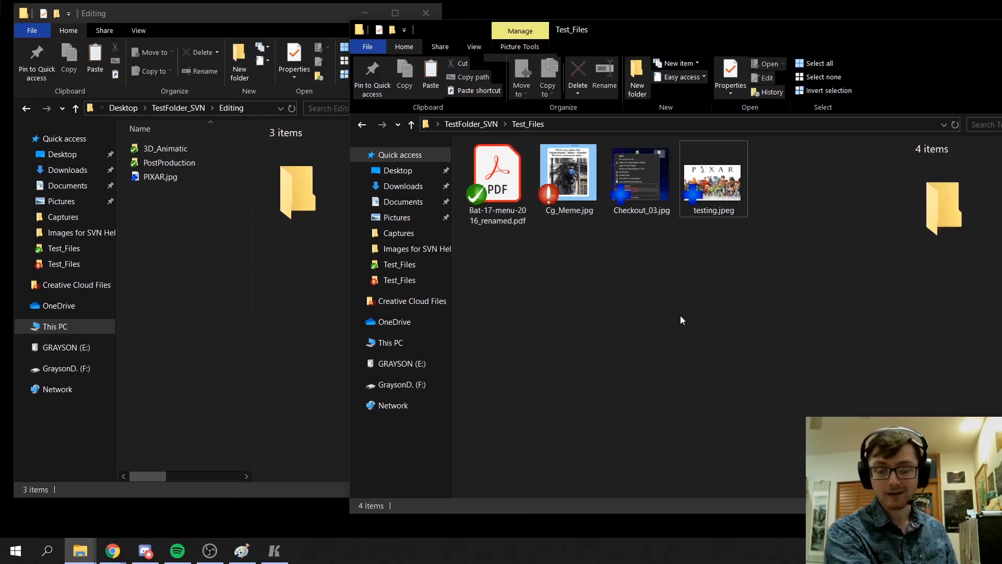
Close the Editing and Test_Files windows and open the SVN Commit dialog for the TestFolder_SVN folder on the desktop
left_click(426, 13)
left_click_drag(717, 22, 412, 21)
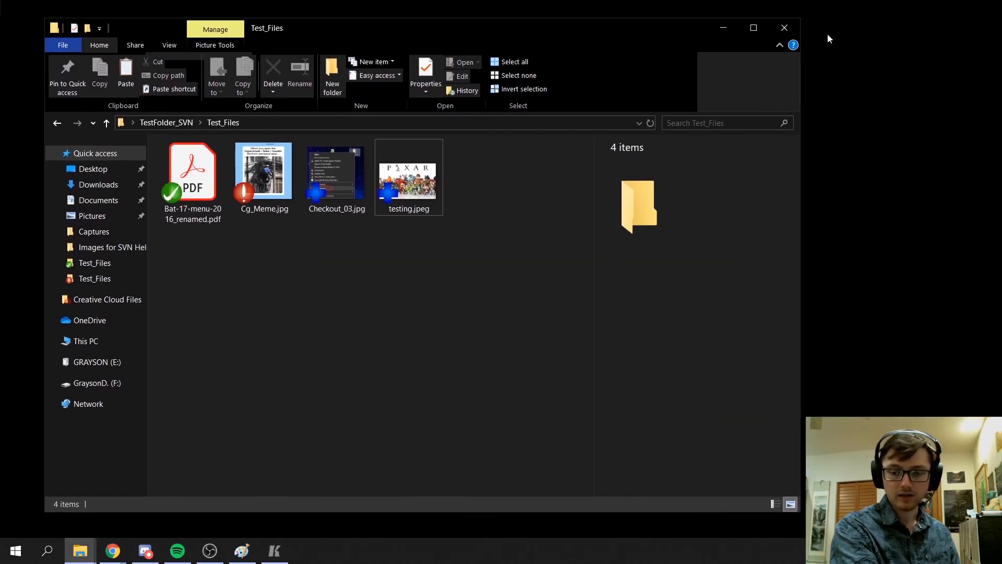
left_click(796, 29)
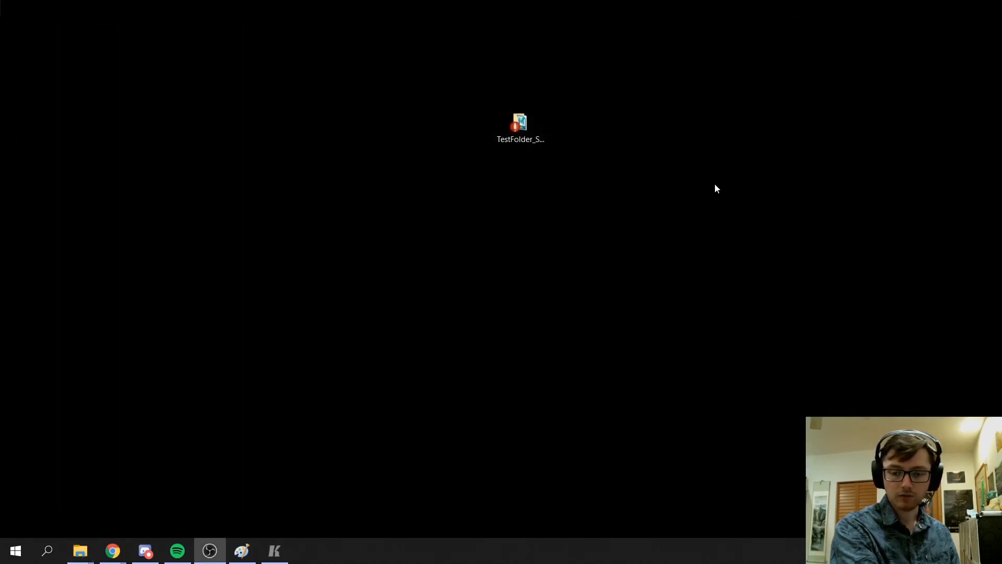
right_click(520, 134)
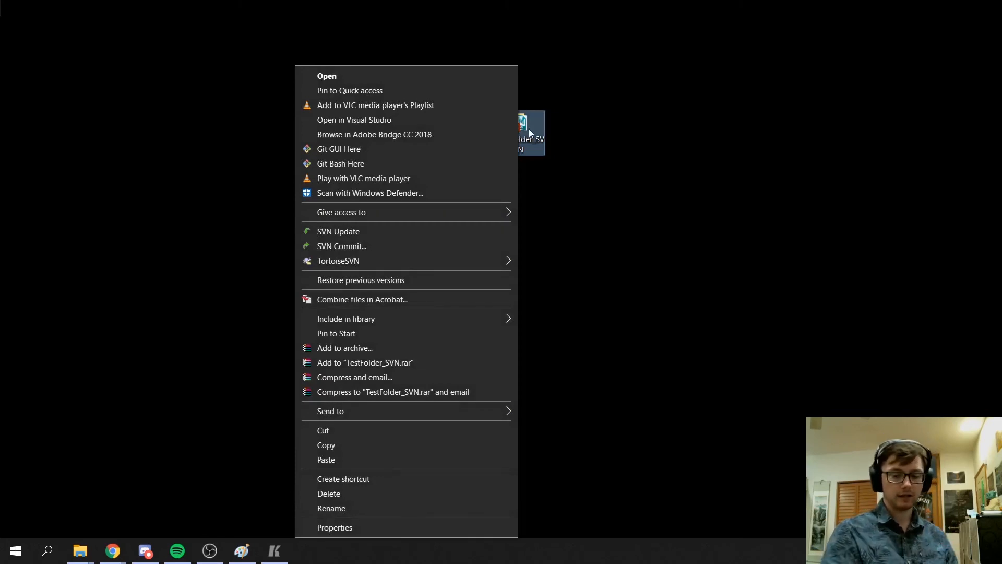
left_click(368, 246)
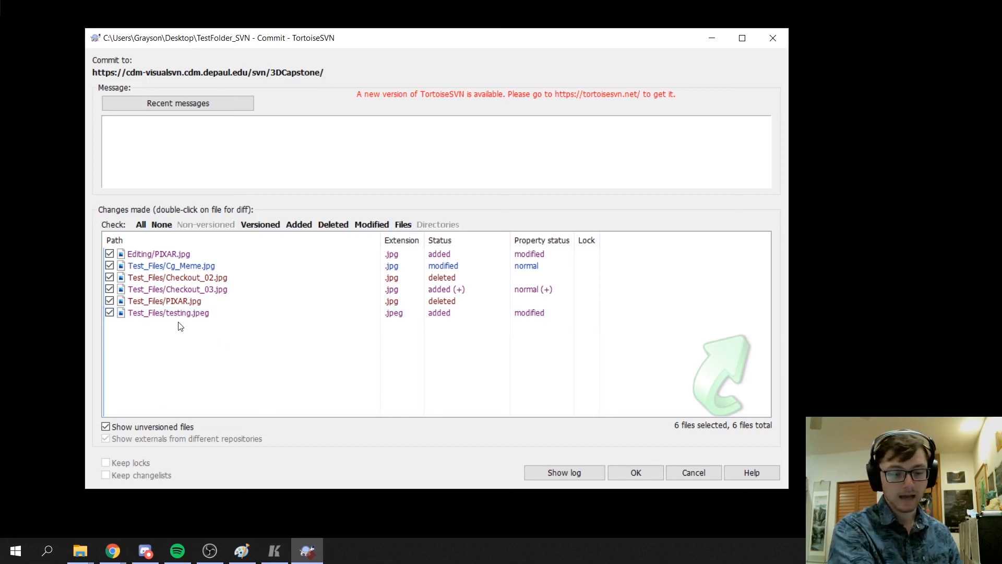
Exclude Editing/PIXAR.jpg and Test_Files/Cg_Meme.jpg from the commit list and include both again
left_click(109, 254)
left_click(109, 265)
left_click(110, 266)
left_click(109, 254)
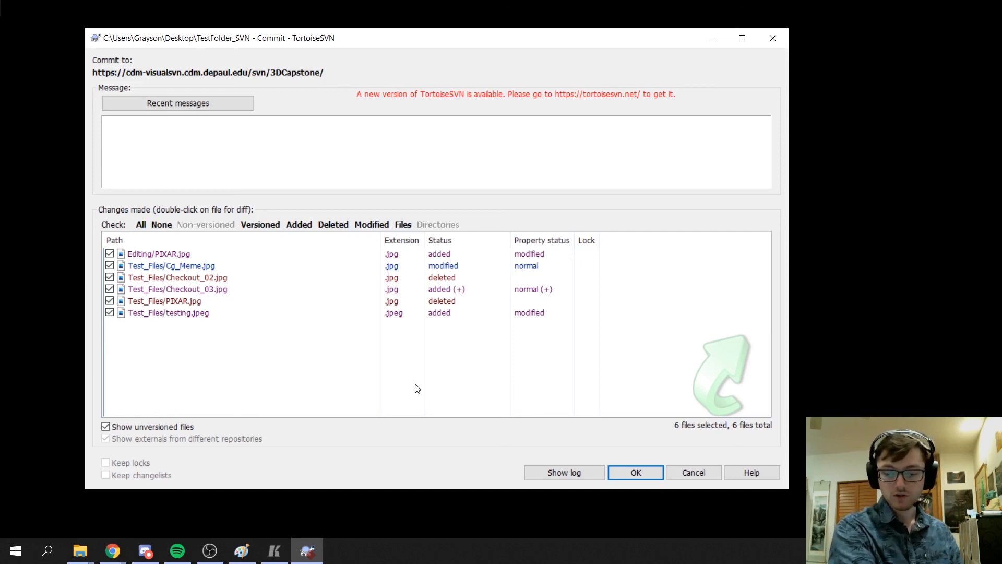
Commit all listed changes to the repository with an empty message and dismiss the commit report
left_click(633, 472)
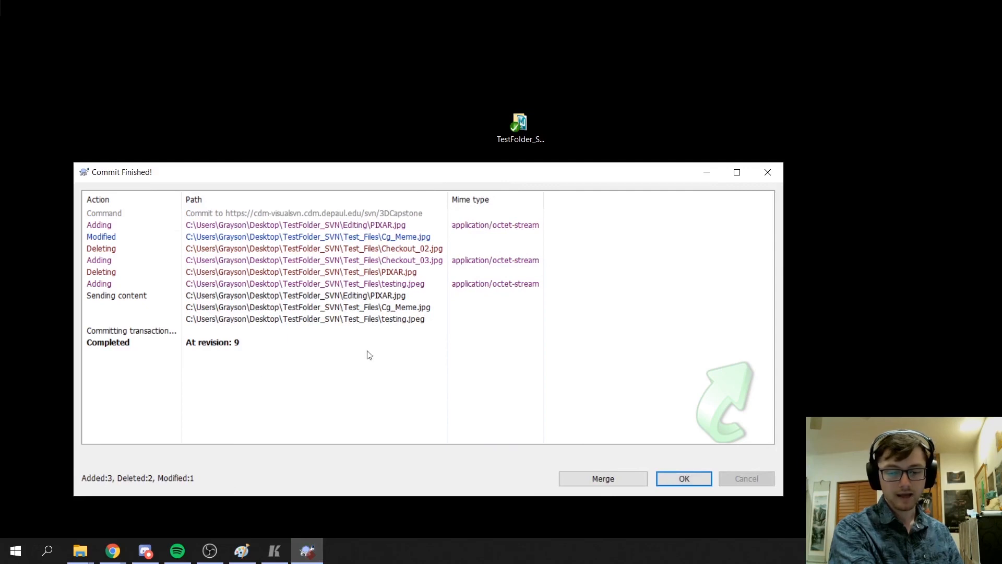
left_click(690, 476)
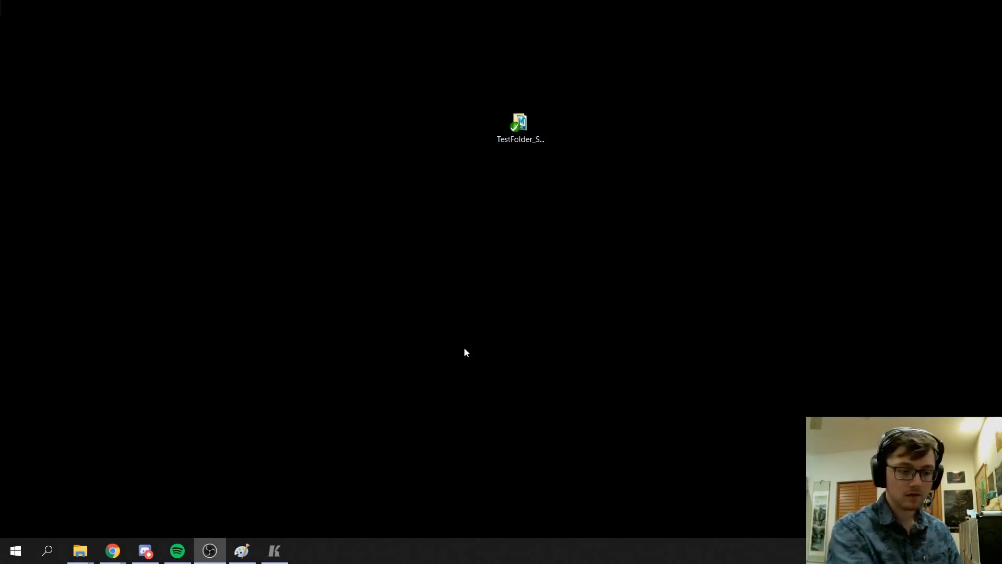
Run SVN Update on TestFolder_SVN and dismiss the update report
right_click(520, 129)
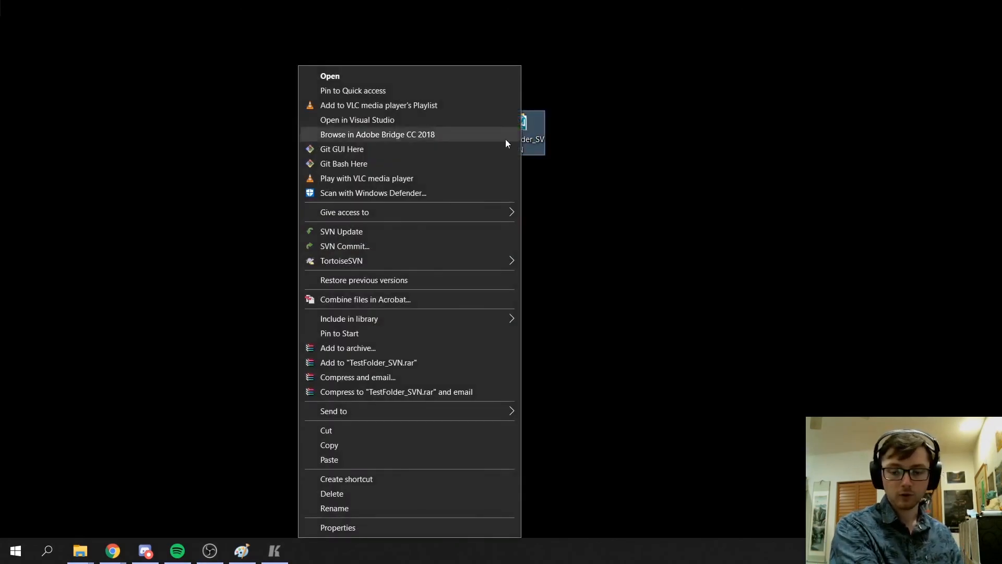
left_click(360, 233)
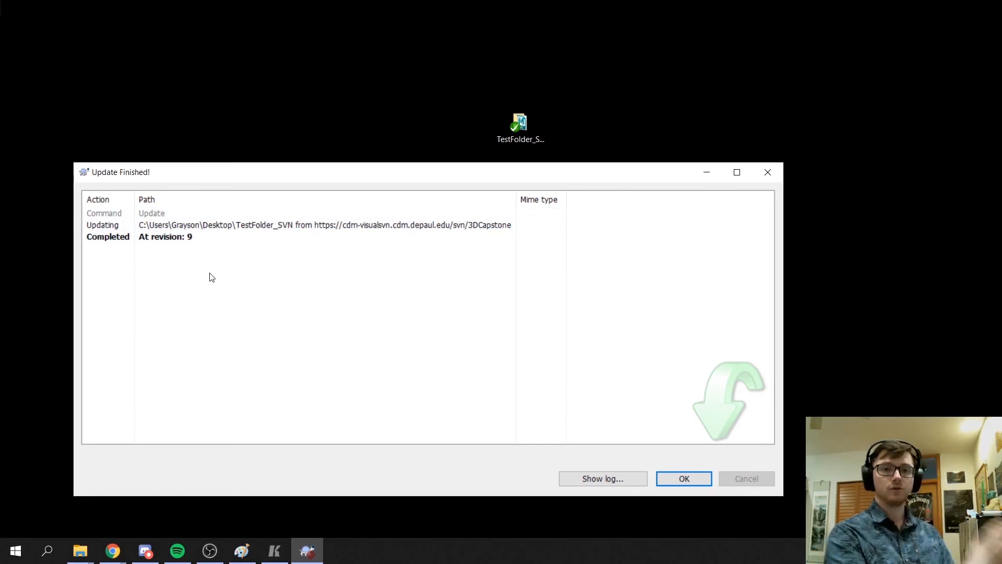
left_click(668, 477)
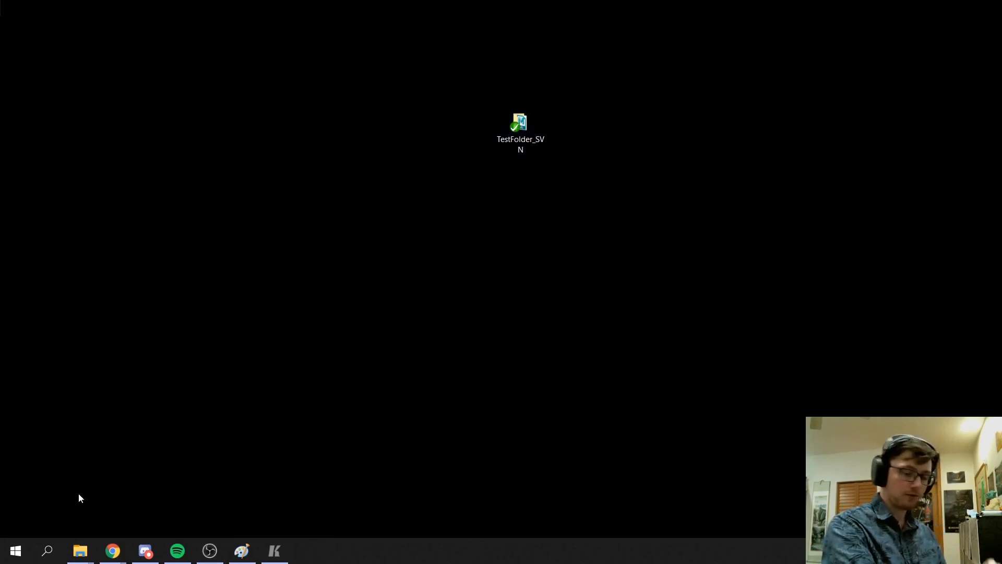
Switch to the SVN Server Checklist document in Chrome and review its instructions on checkout, update, and adding, renaming and moving files
left_click(120, 543)
left_click(111, 484)
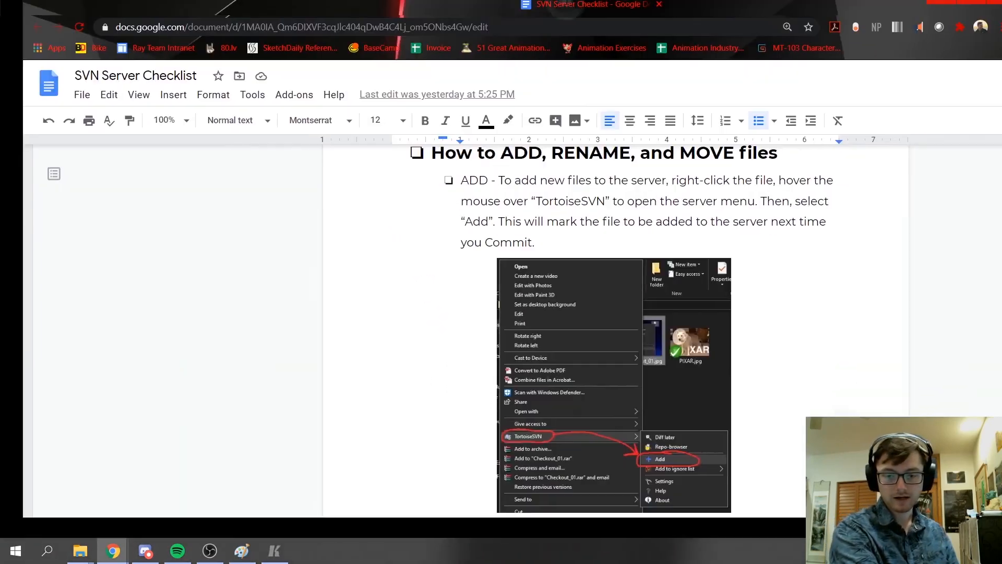
scroll(737, 301, "up", 20)
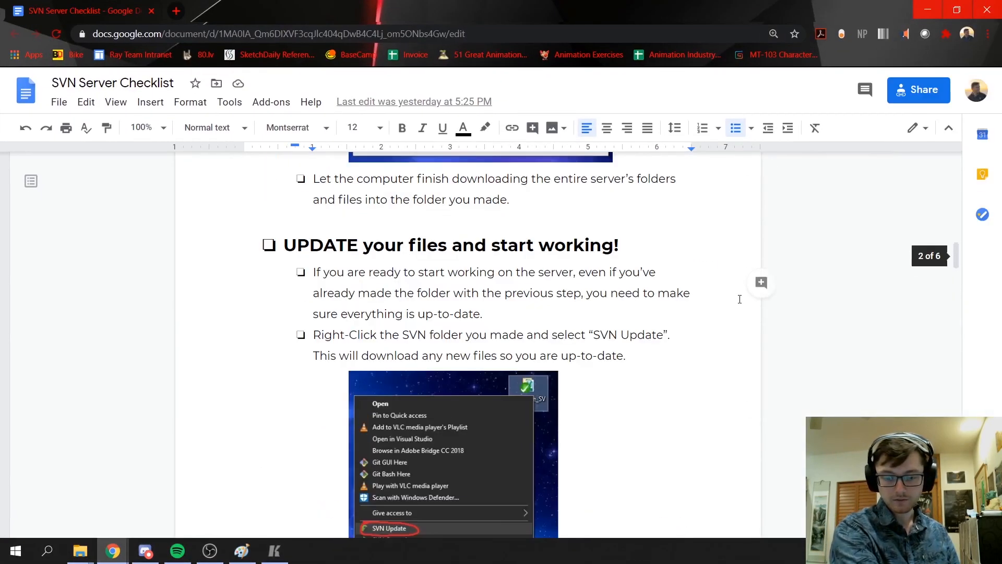
scroll(736, 301, "up", 8)
scroll(729, 296, "down", 11)
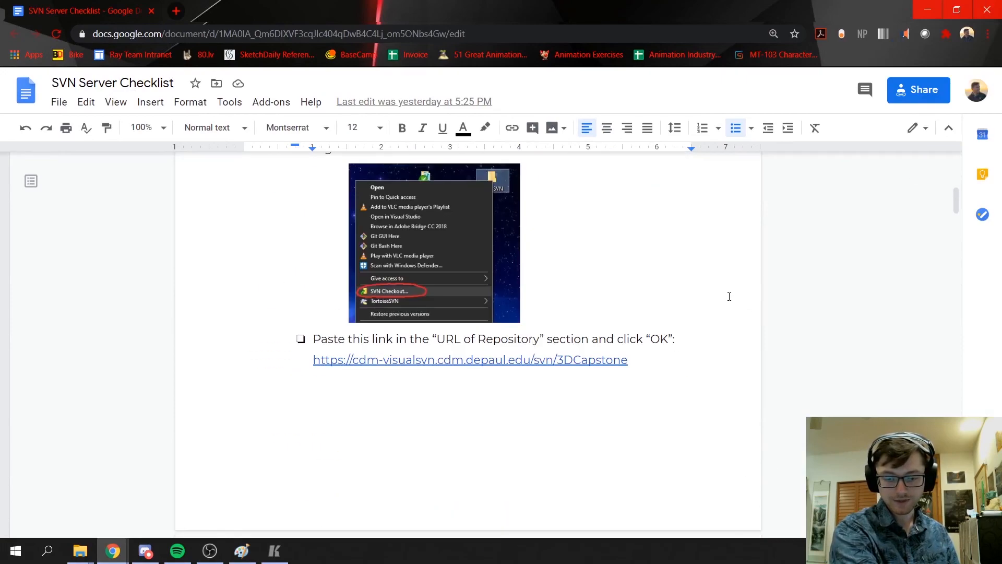
scroll(729, 296, "down", 20)
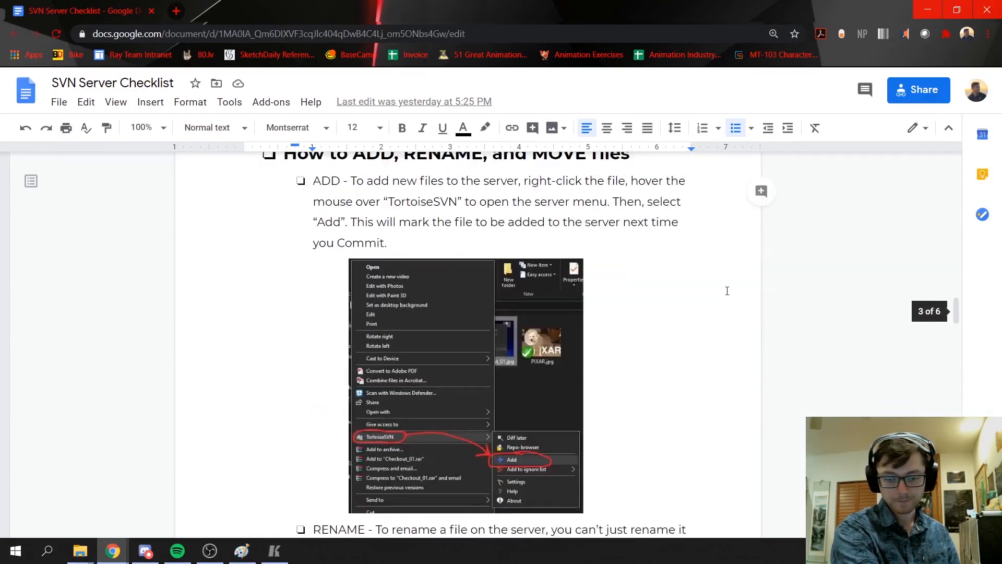
scroll(726, 290, "down", 18)
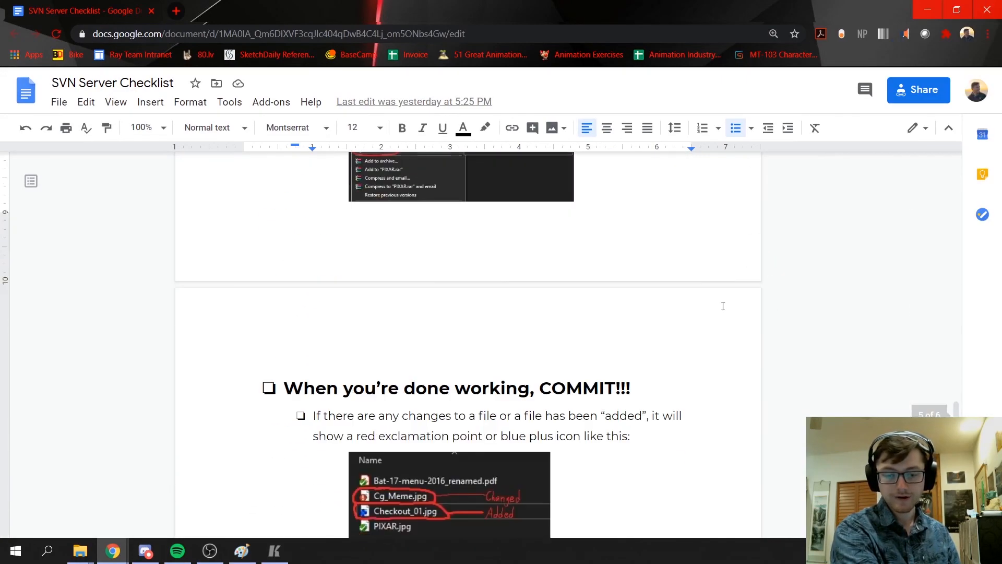
Review the checklist's COMMIT section and the closing contact information at the end of the document
scroll(722, 307, "down", 8)
scroll(710, 358, "up", 8)
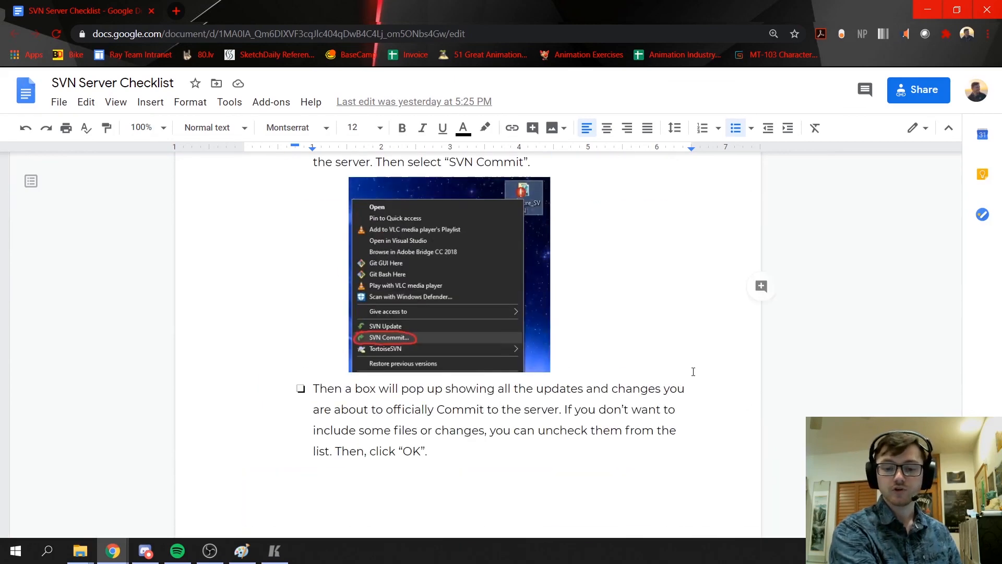
scroll(691, 371, "up", 3)
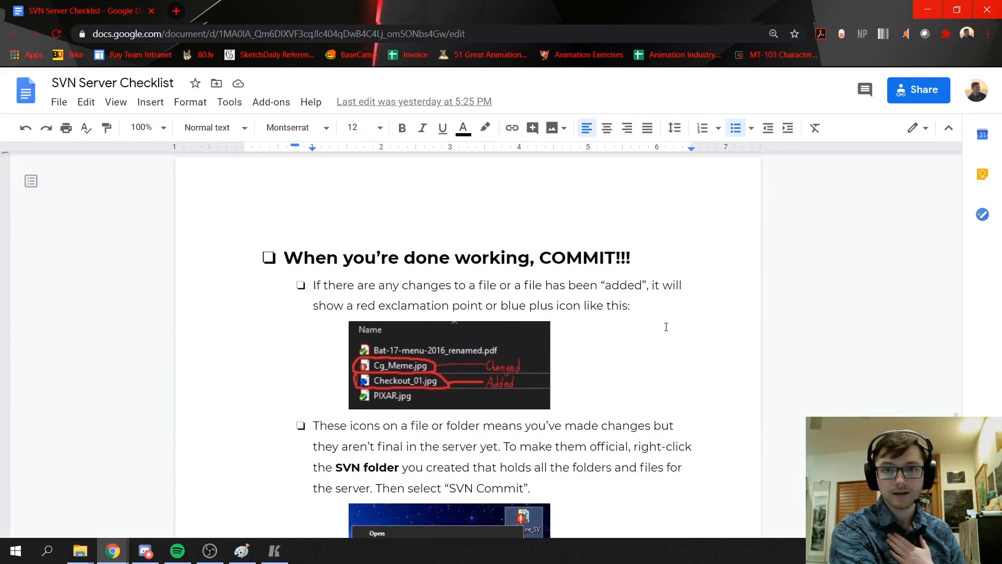
scroll(666, 329, "down", 15)
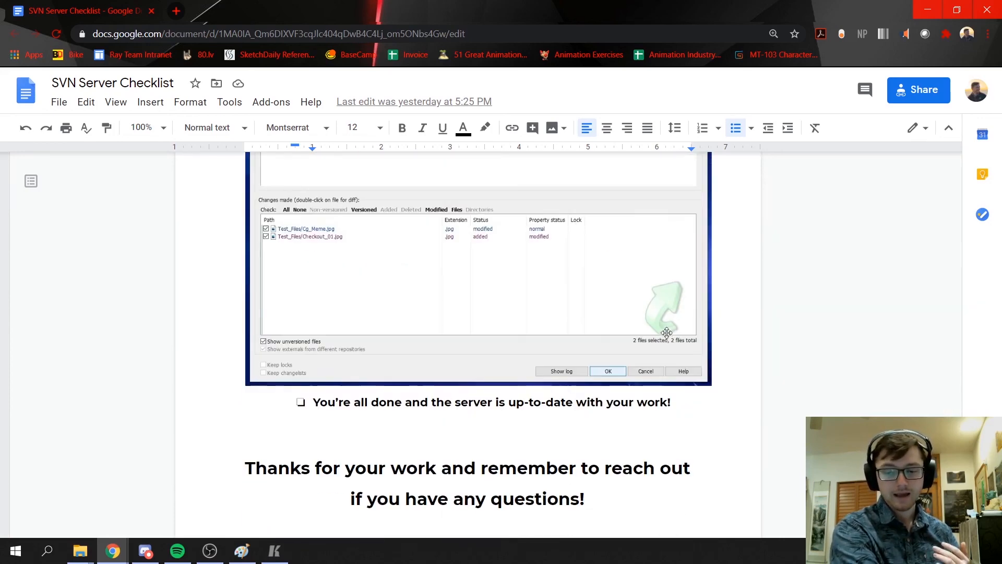
scroll(667, 333, "up", 3)
scroll(673, 329, "down", 7)
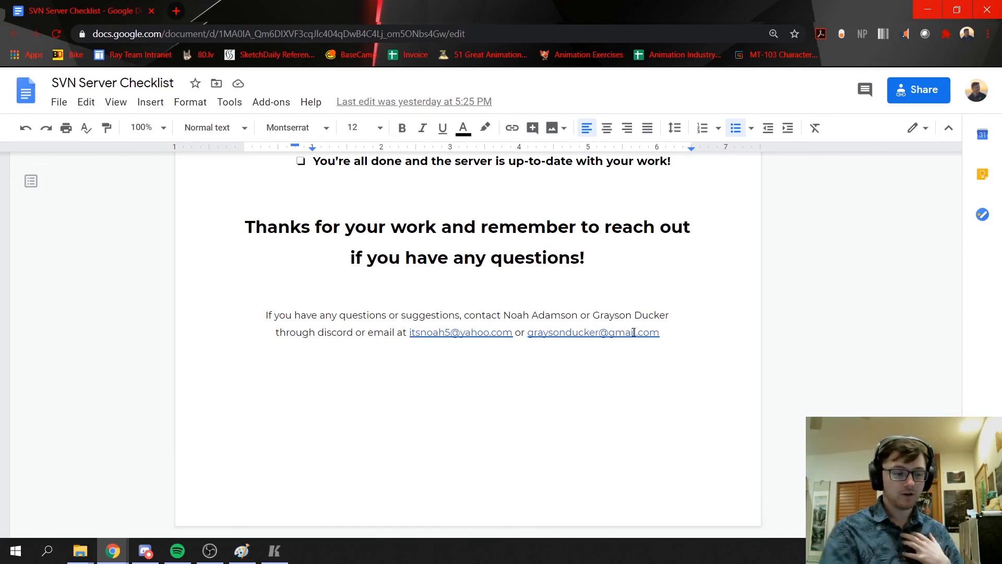
Look back through the checklist from the closing contact section past the commit, delete, rename and add instructions to the repository checkout link
scroll(836, 332, "up", 3)
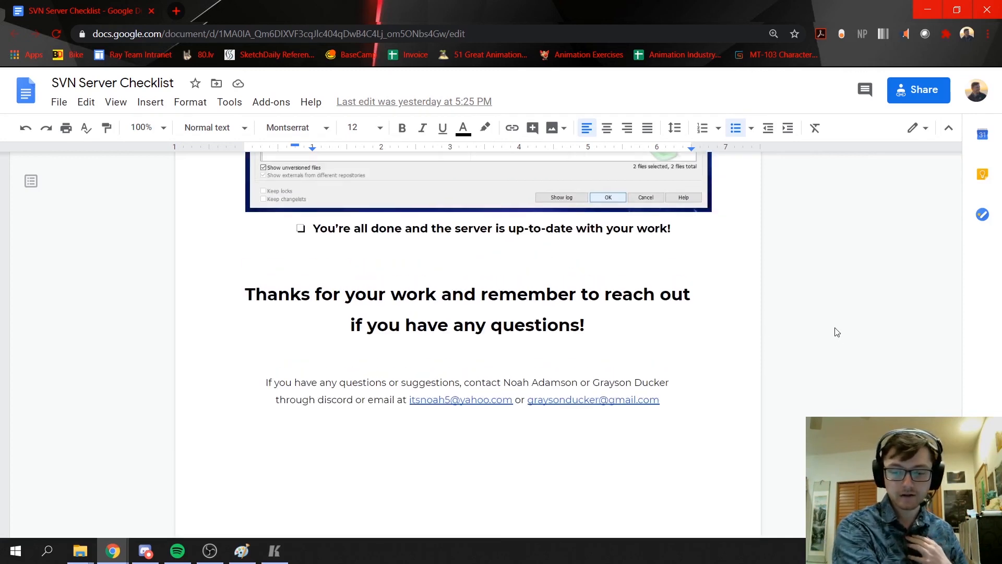
scroll(835, 332, "up", 4)
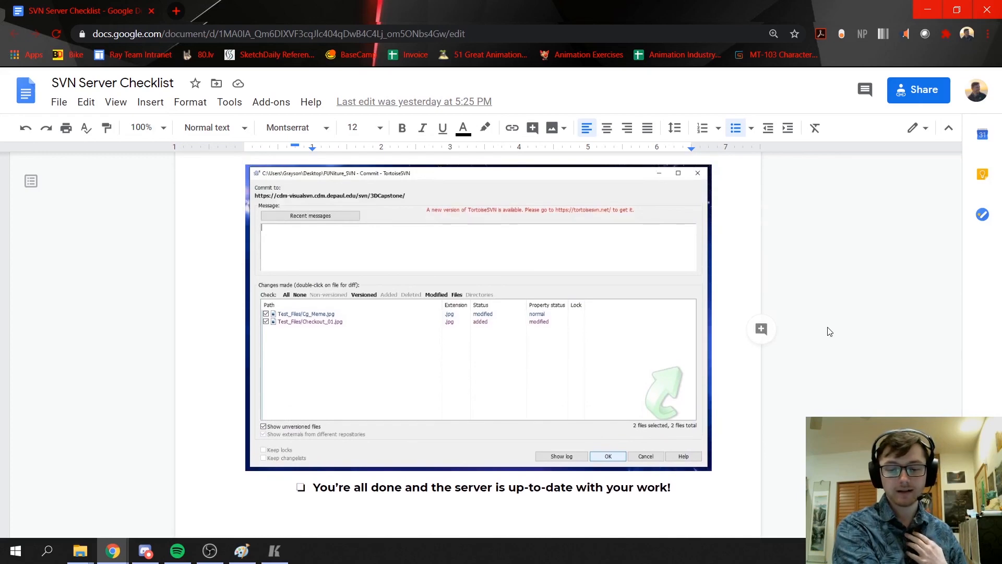
scroll(830, 332, "up", 7)
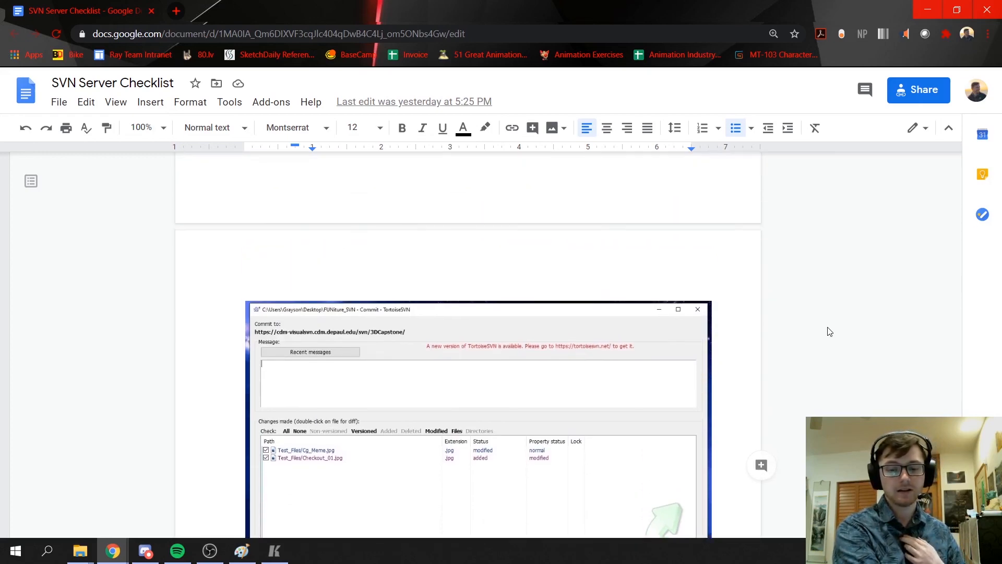
scroll(830, 324, "up", 2)
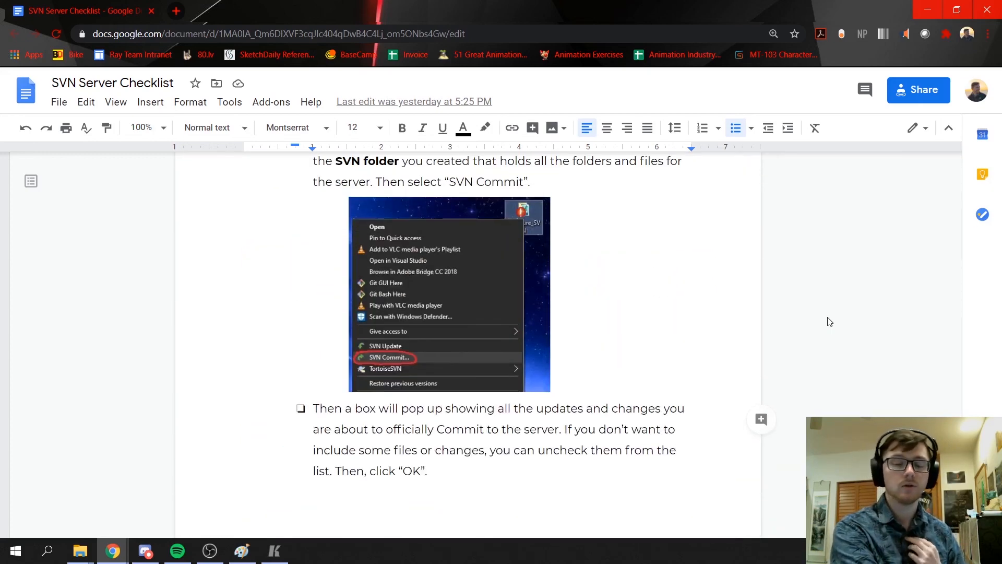
scroll(830, 321, "up", 4)
scroll(832, 300, "up", 8)
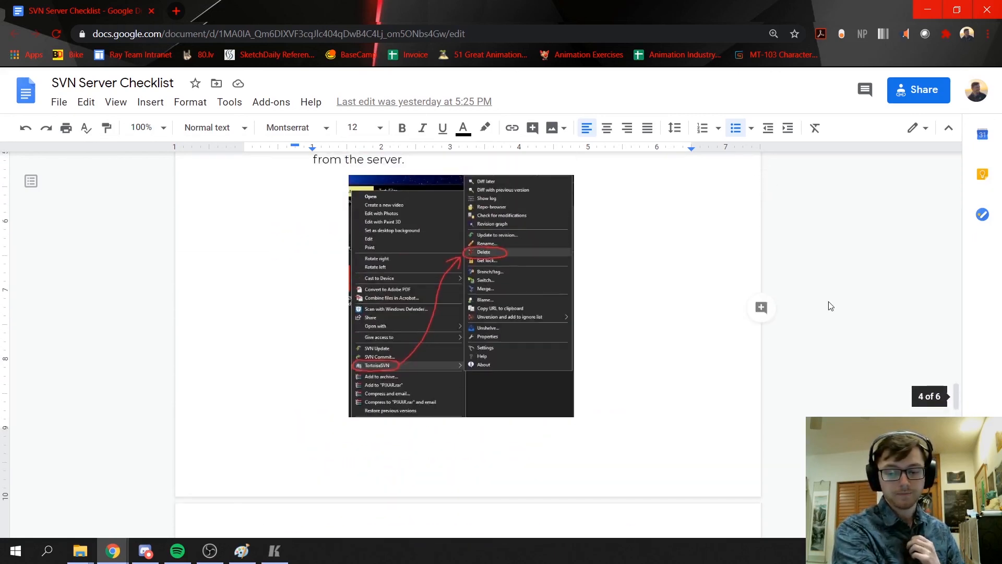
scroll(830, 306, "up", 7)
scroll(831, 305, "up", 7)
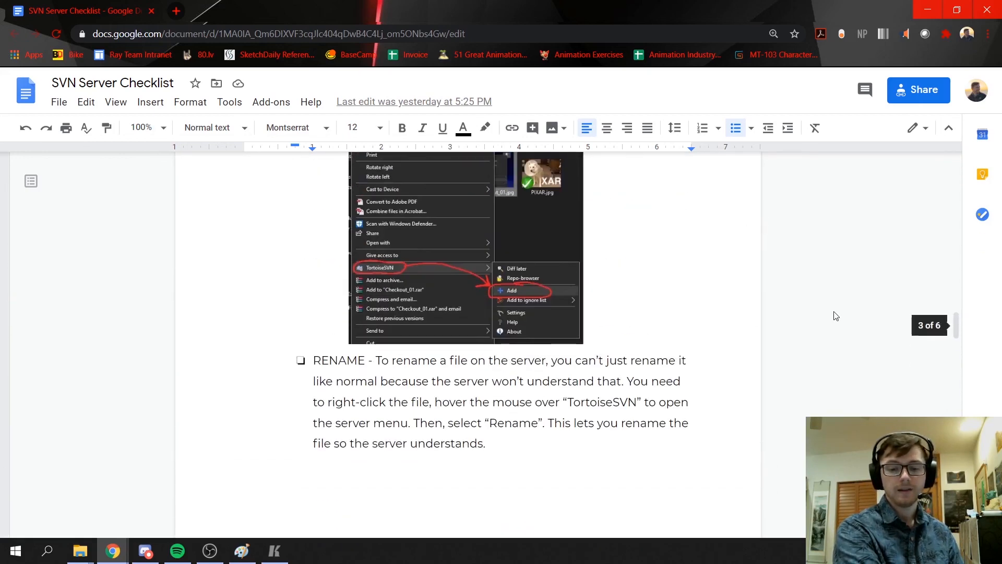
scroll(835, 313, "up", 8)
scroll(835, 310, "up", 10)
scroll(840, 345, "up", 10)
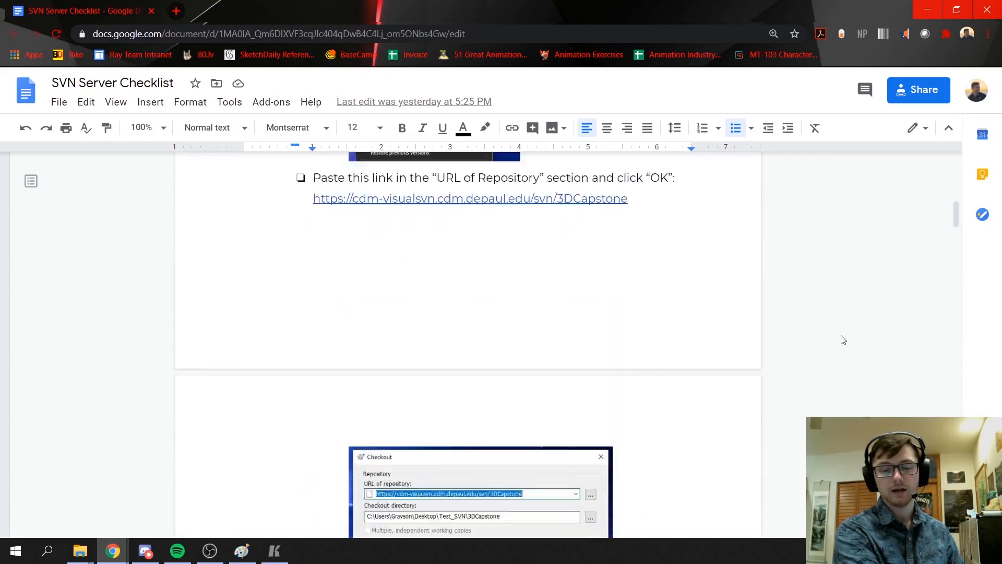